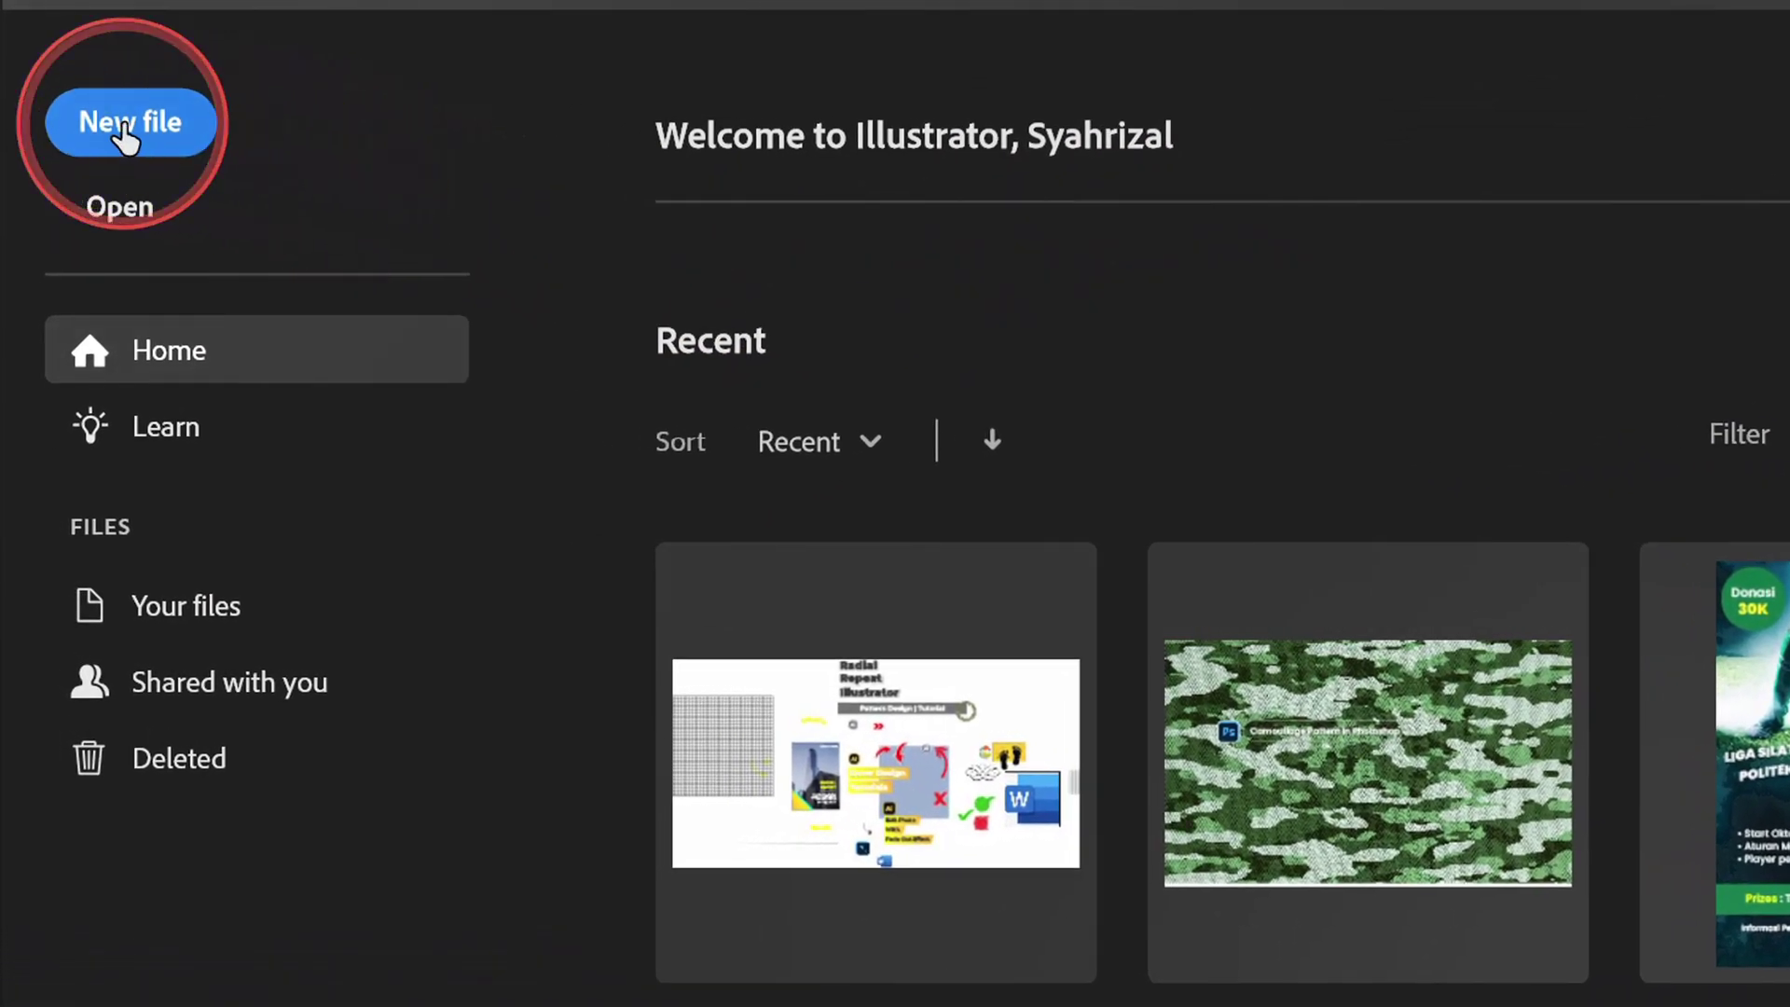
# Step: Create a blank 1280 × 720 px document and expand the side panel dock
pyautogui.click(130, 121)
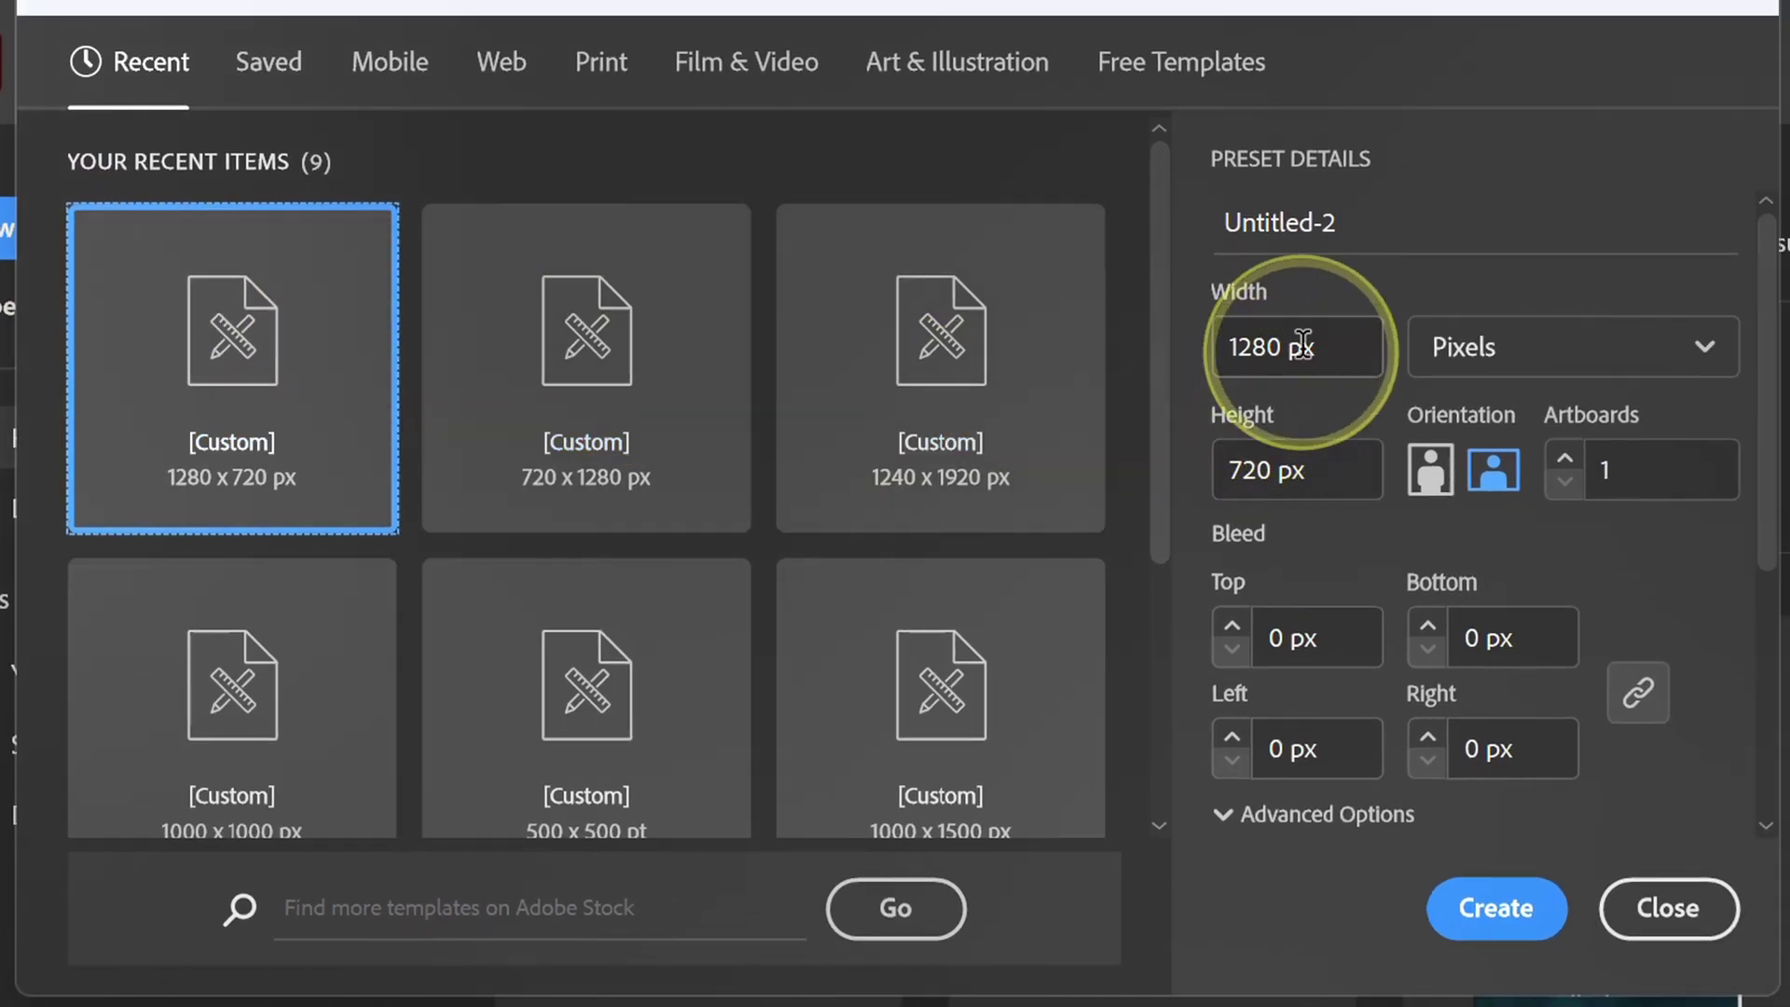
pyautogui.click(1295, 347)
pyautogui.click(1296, 470)
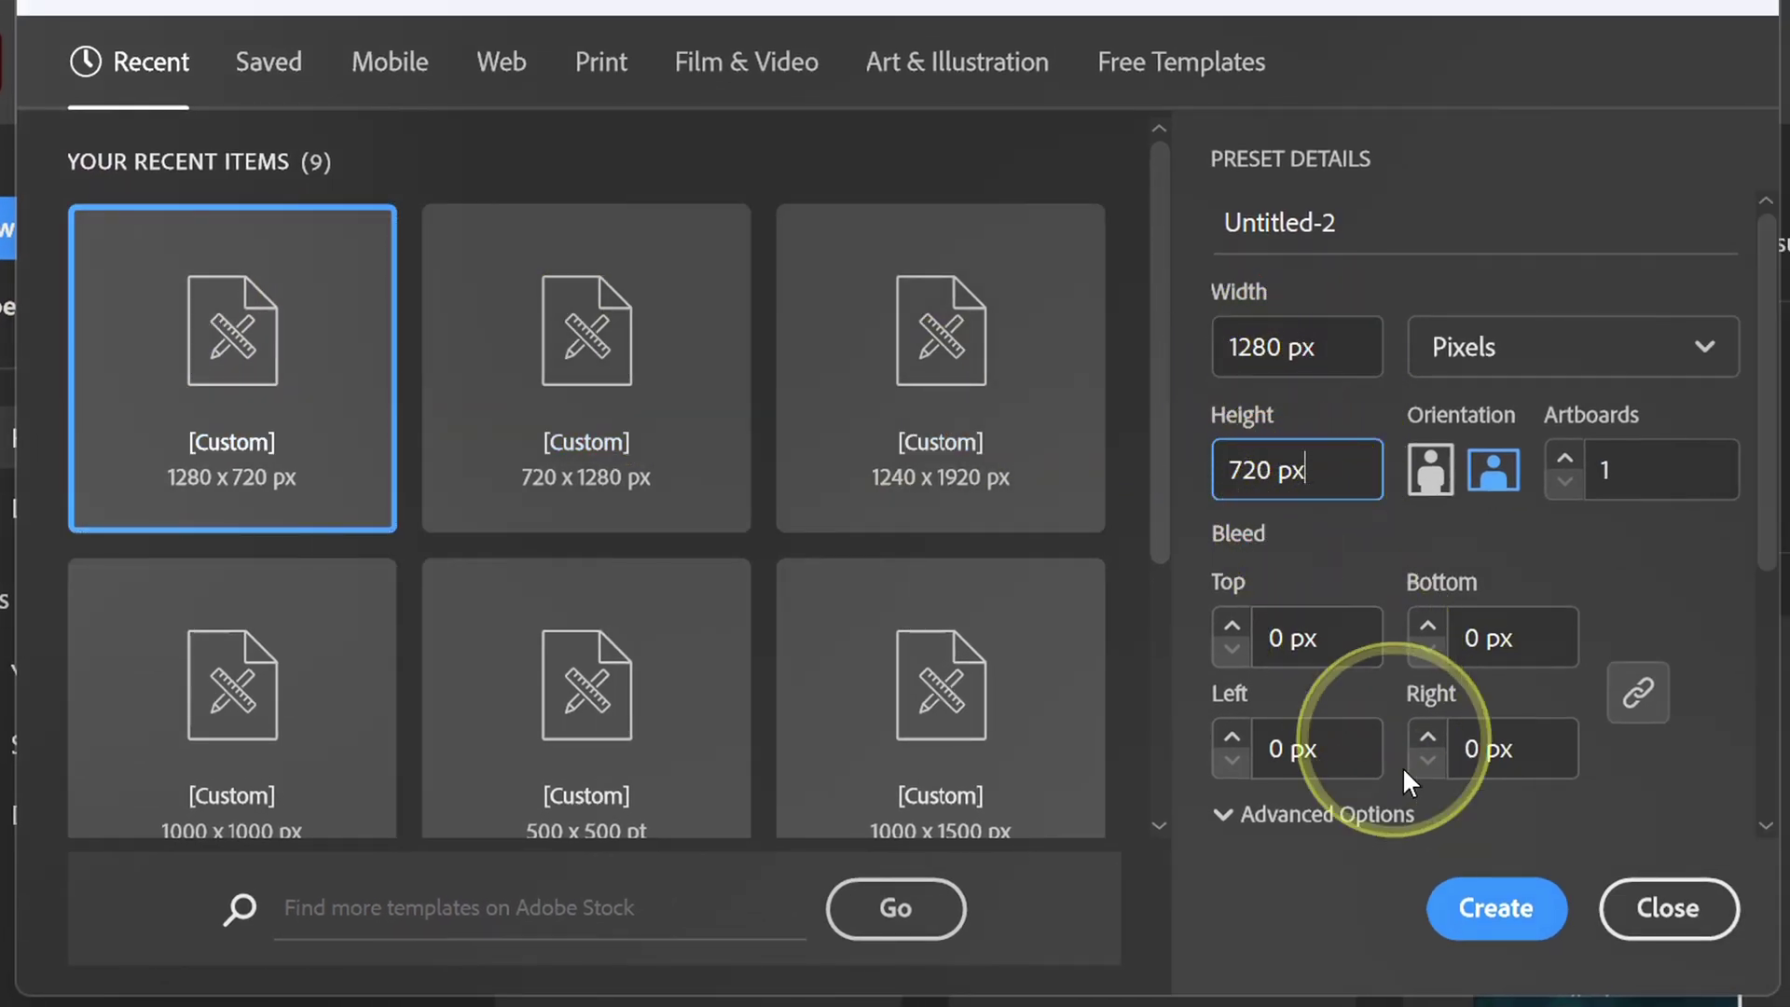
pyautogui.click(1494, 907)
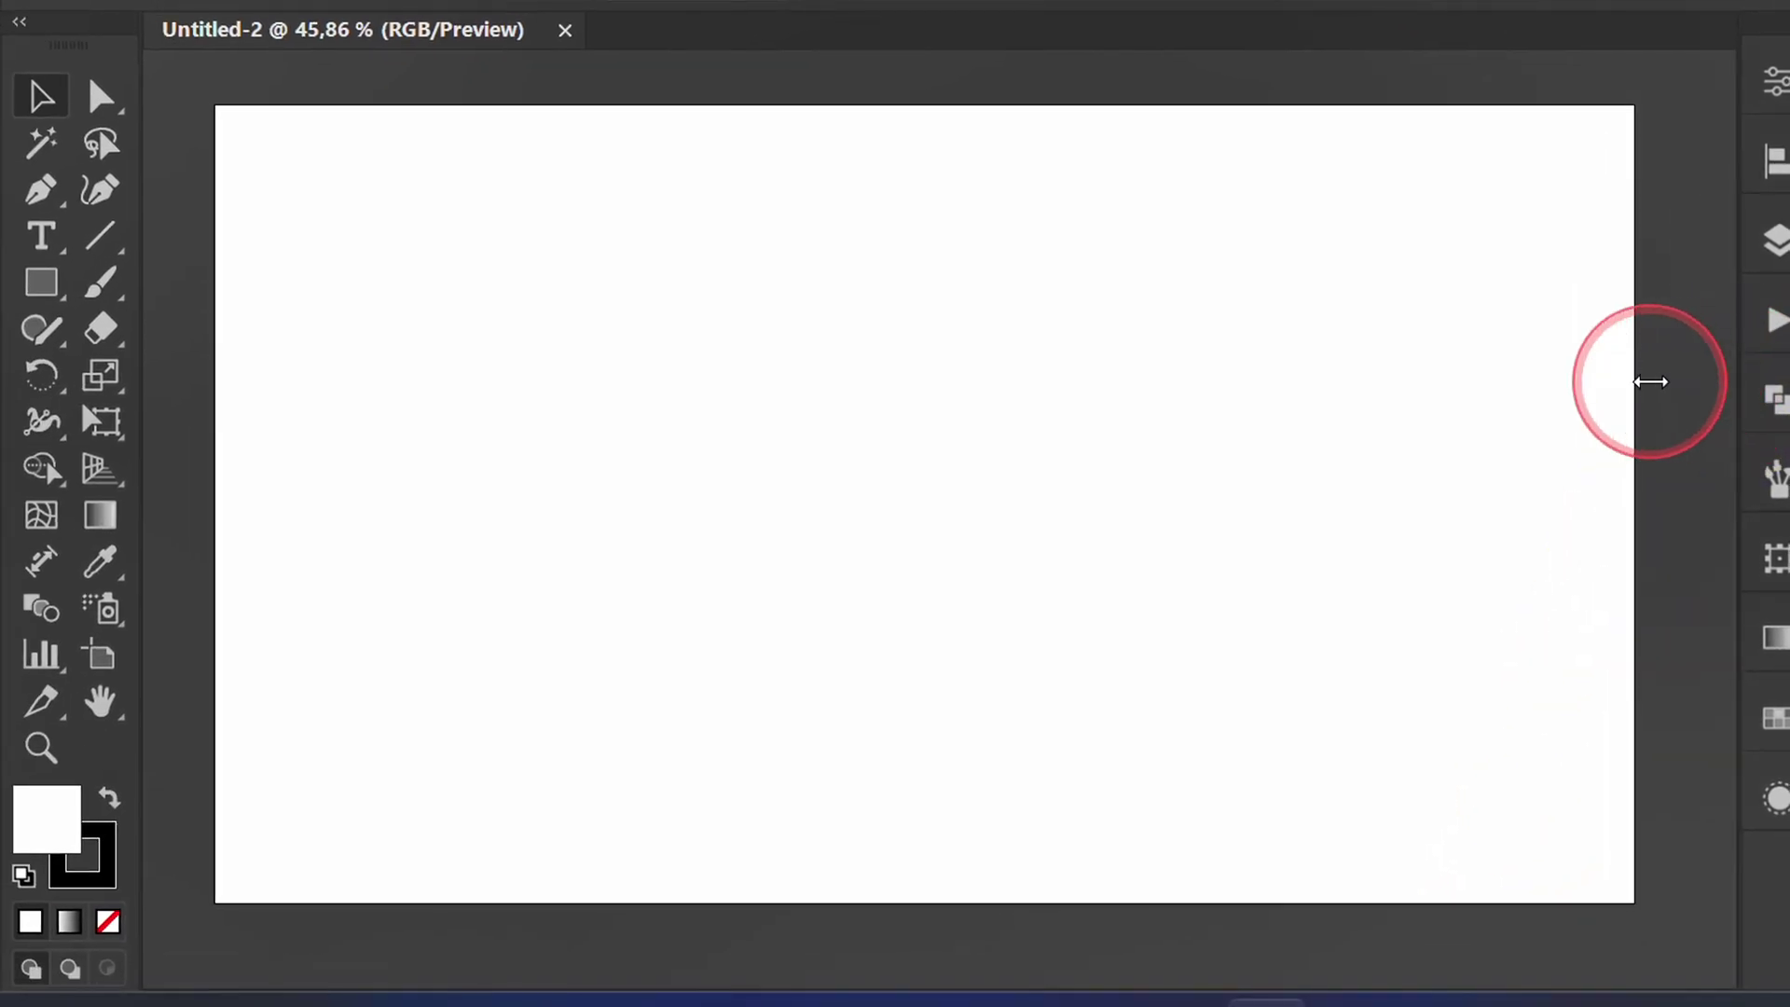
pyautogui.moveTo(1637, 382); pyautogui.dragTo(1581, 381)
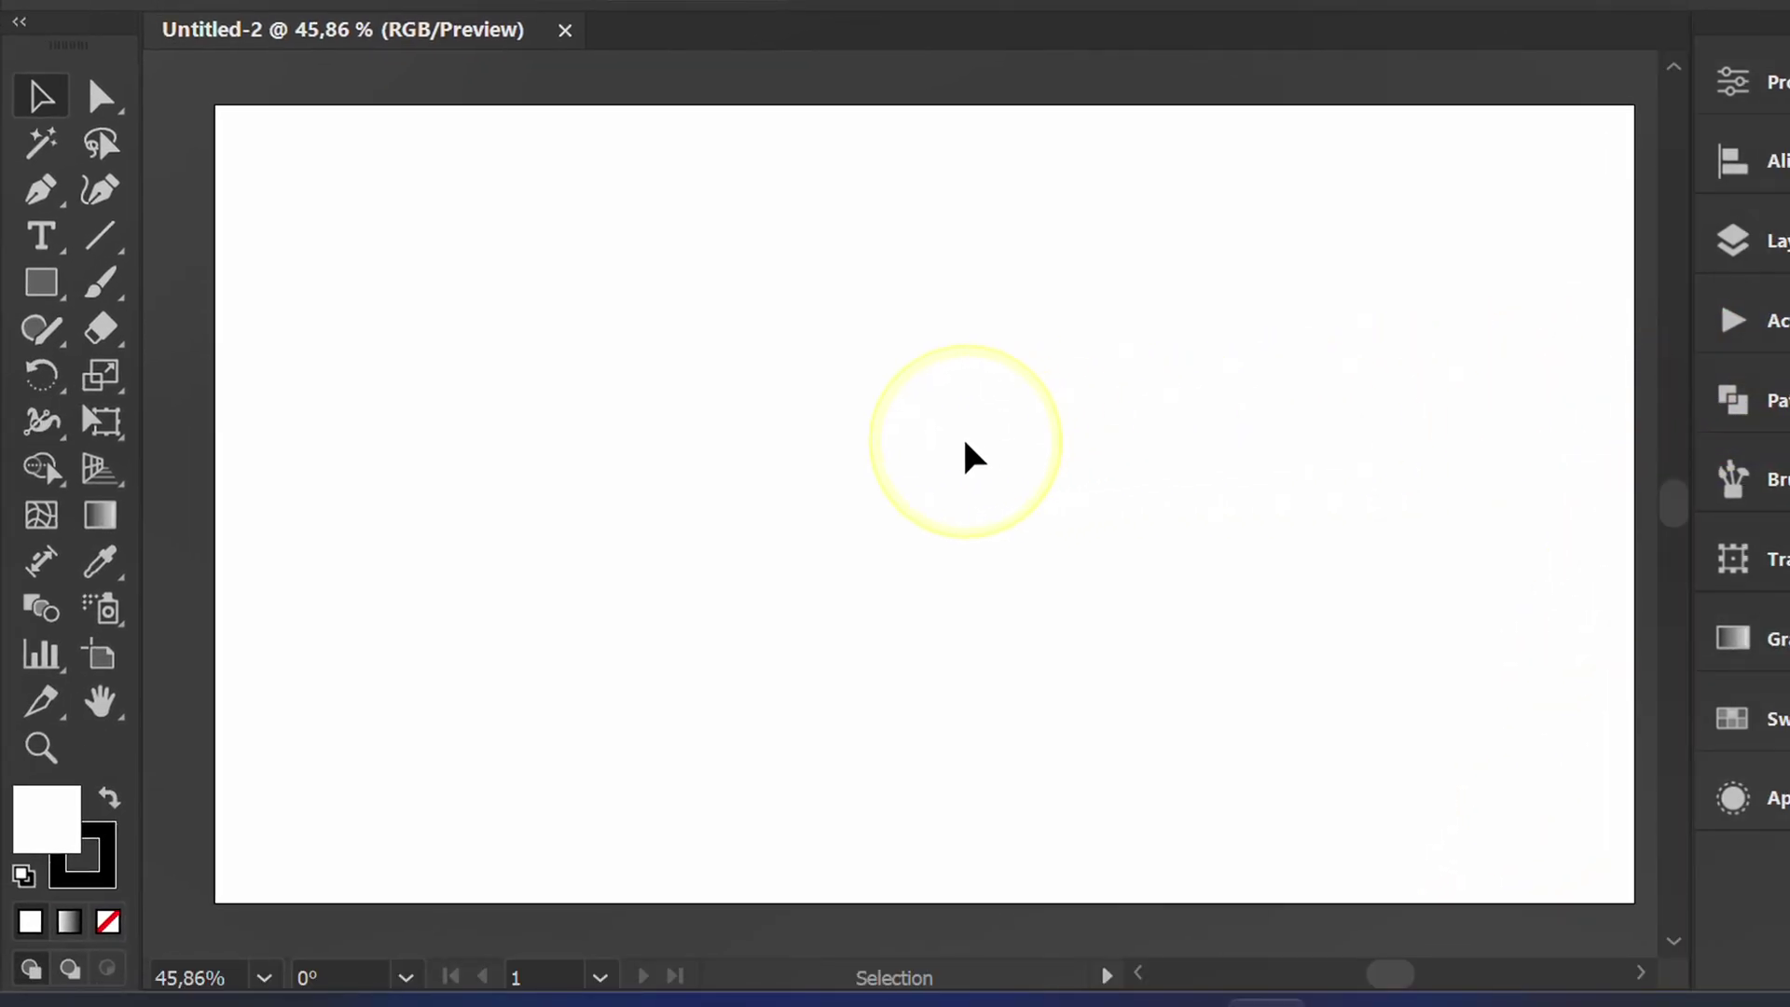
# Step: Place the batik fabric photo and shift it to cover the whole artboard
pyautogui.click(189, 30)
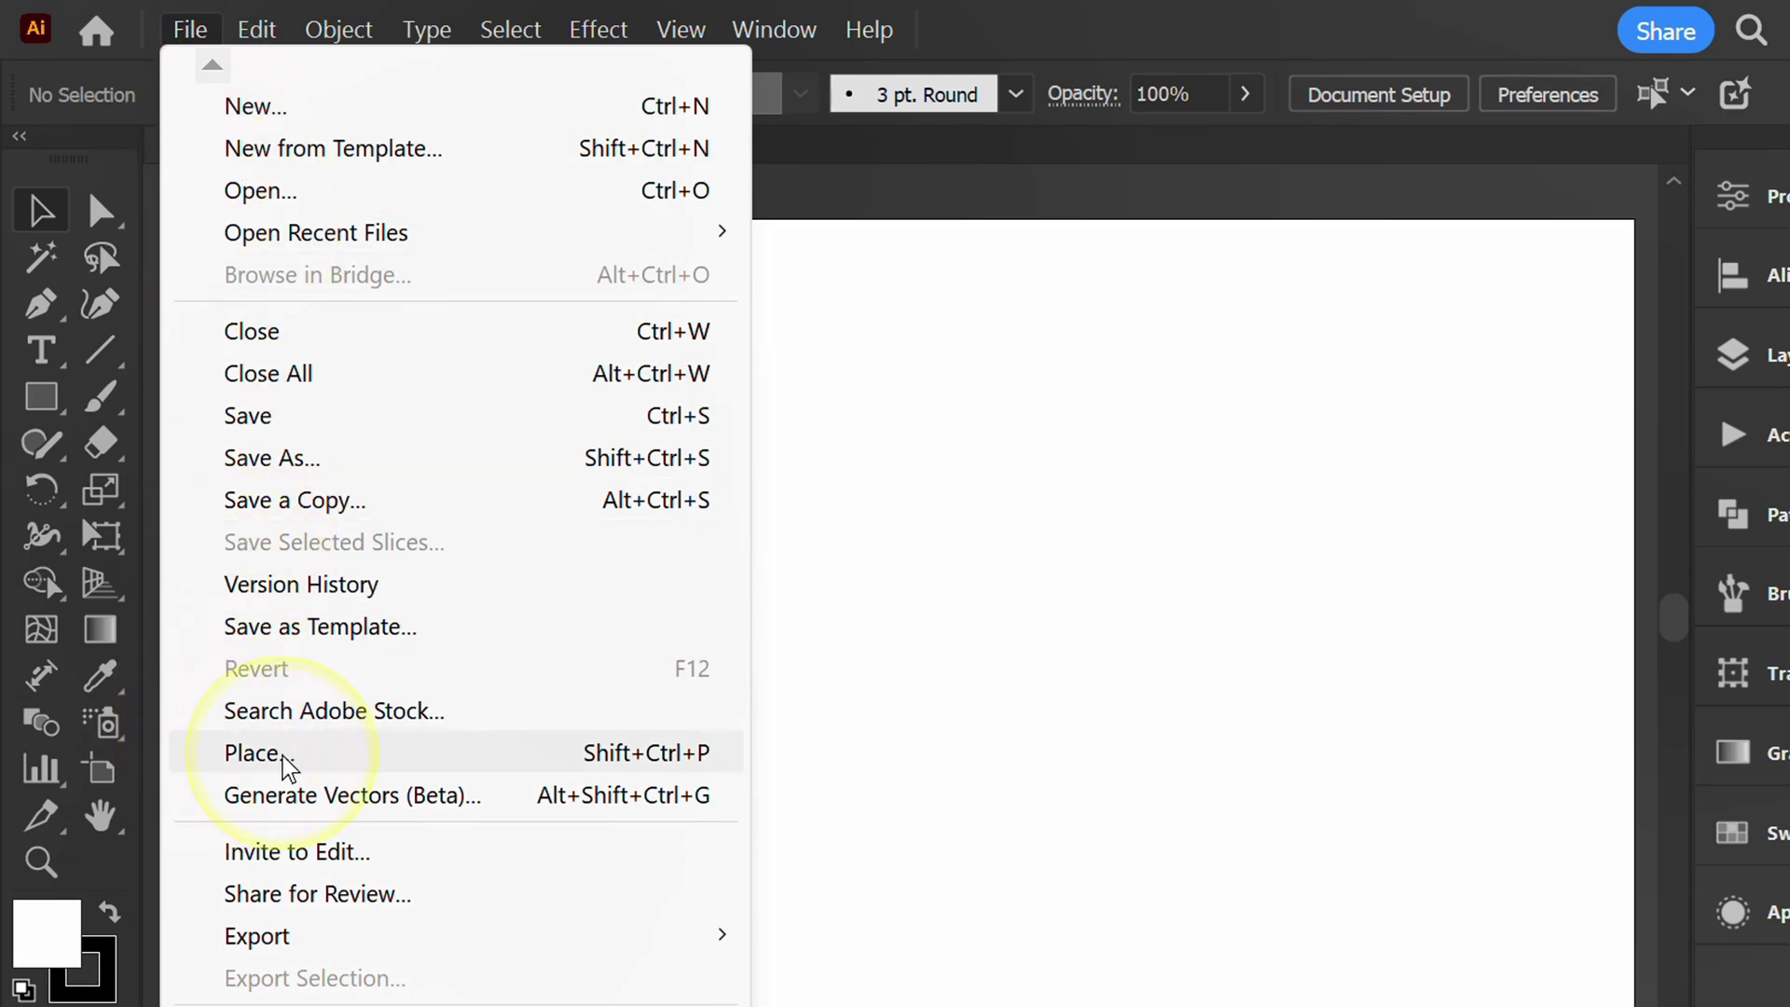
pyautogui.click(258, 754)
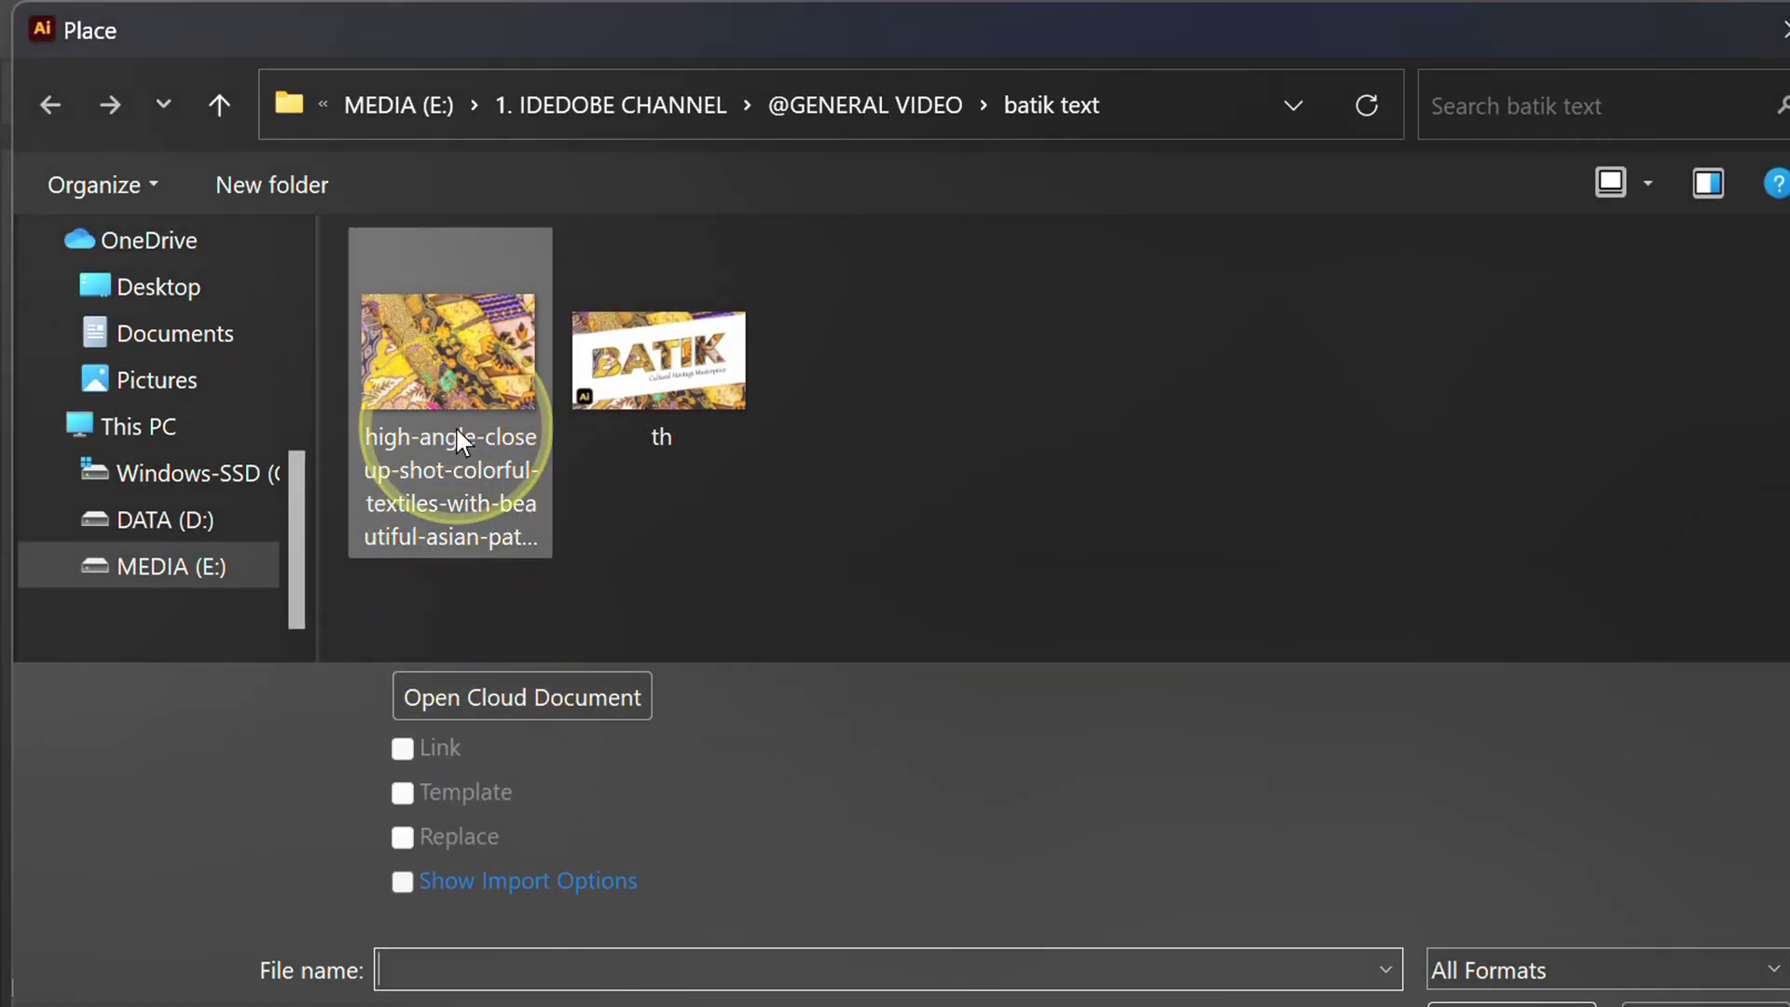
pyautogui.click(458, 429)
pyautogui.click(1504, 930)
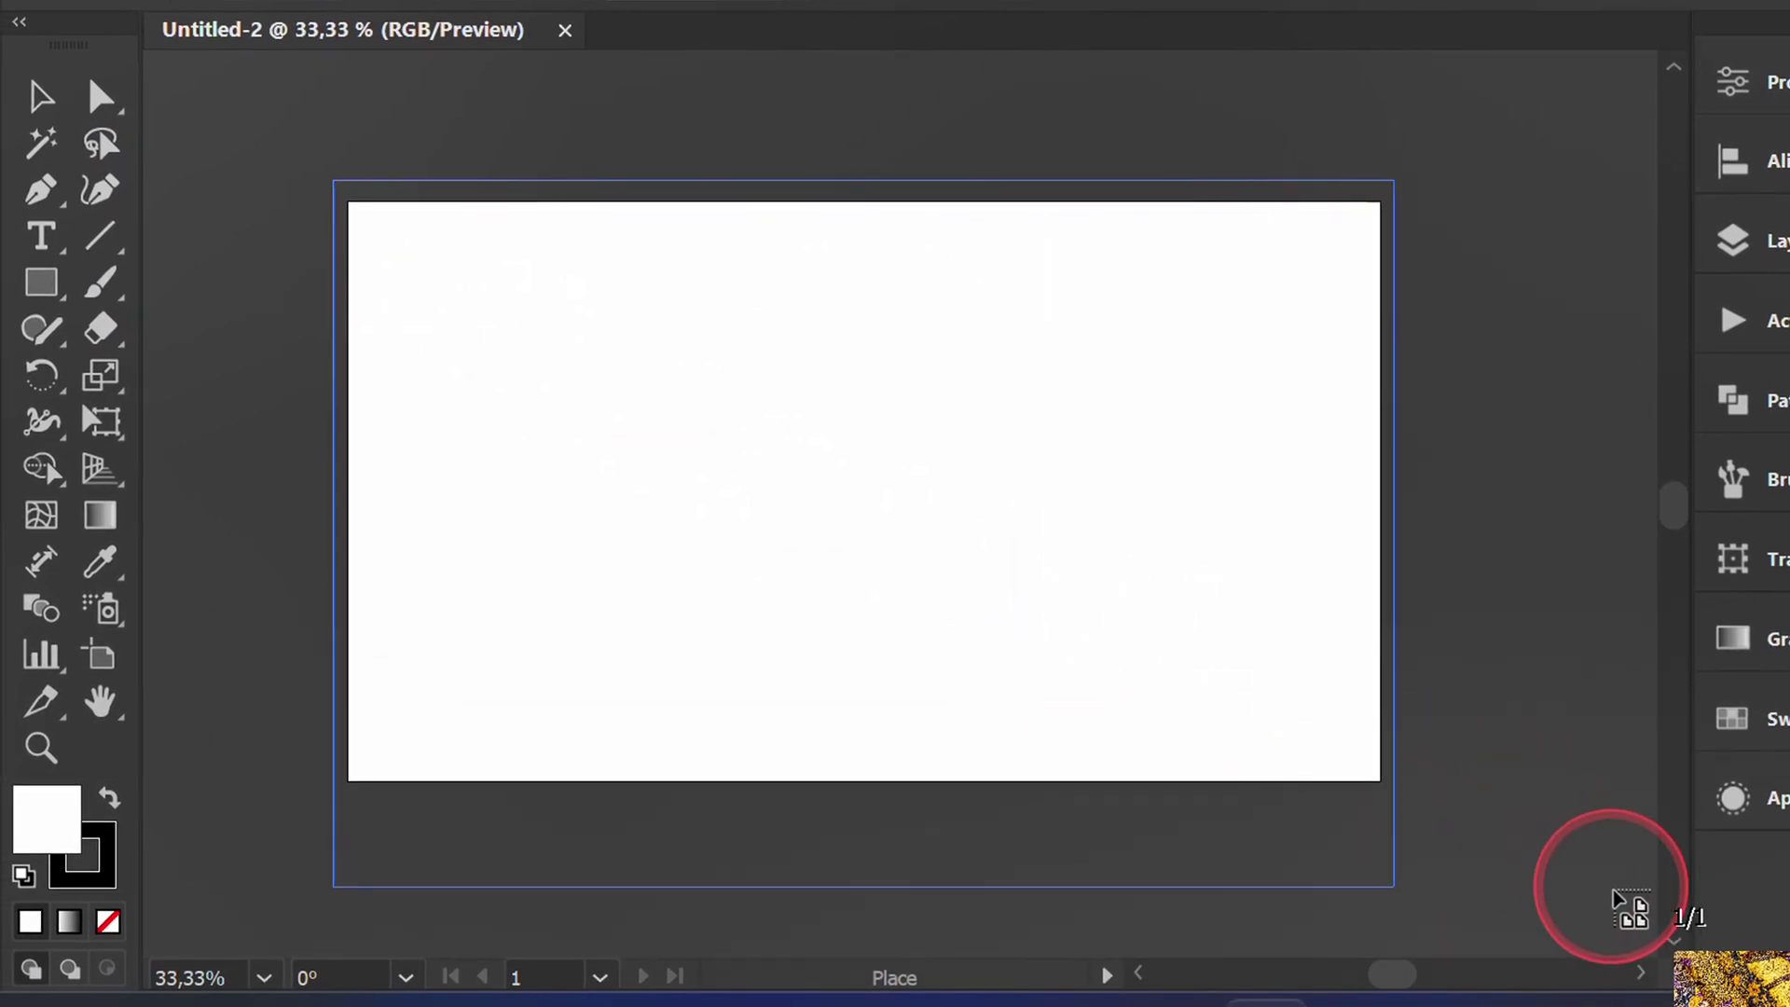
pyautogui.click(1626, 909)
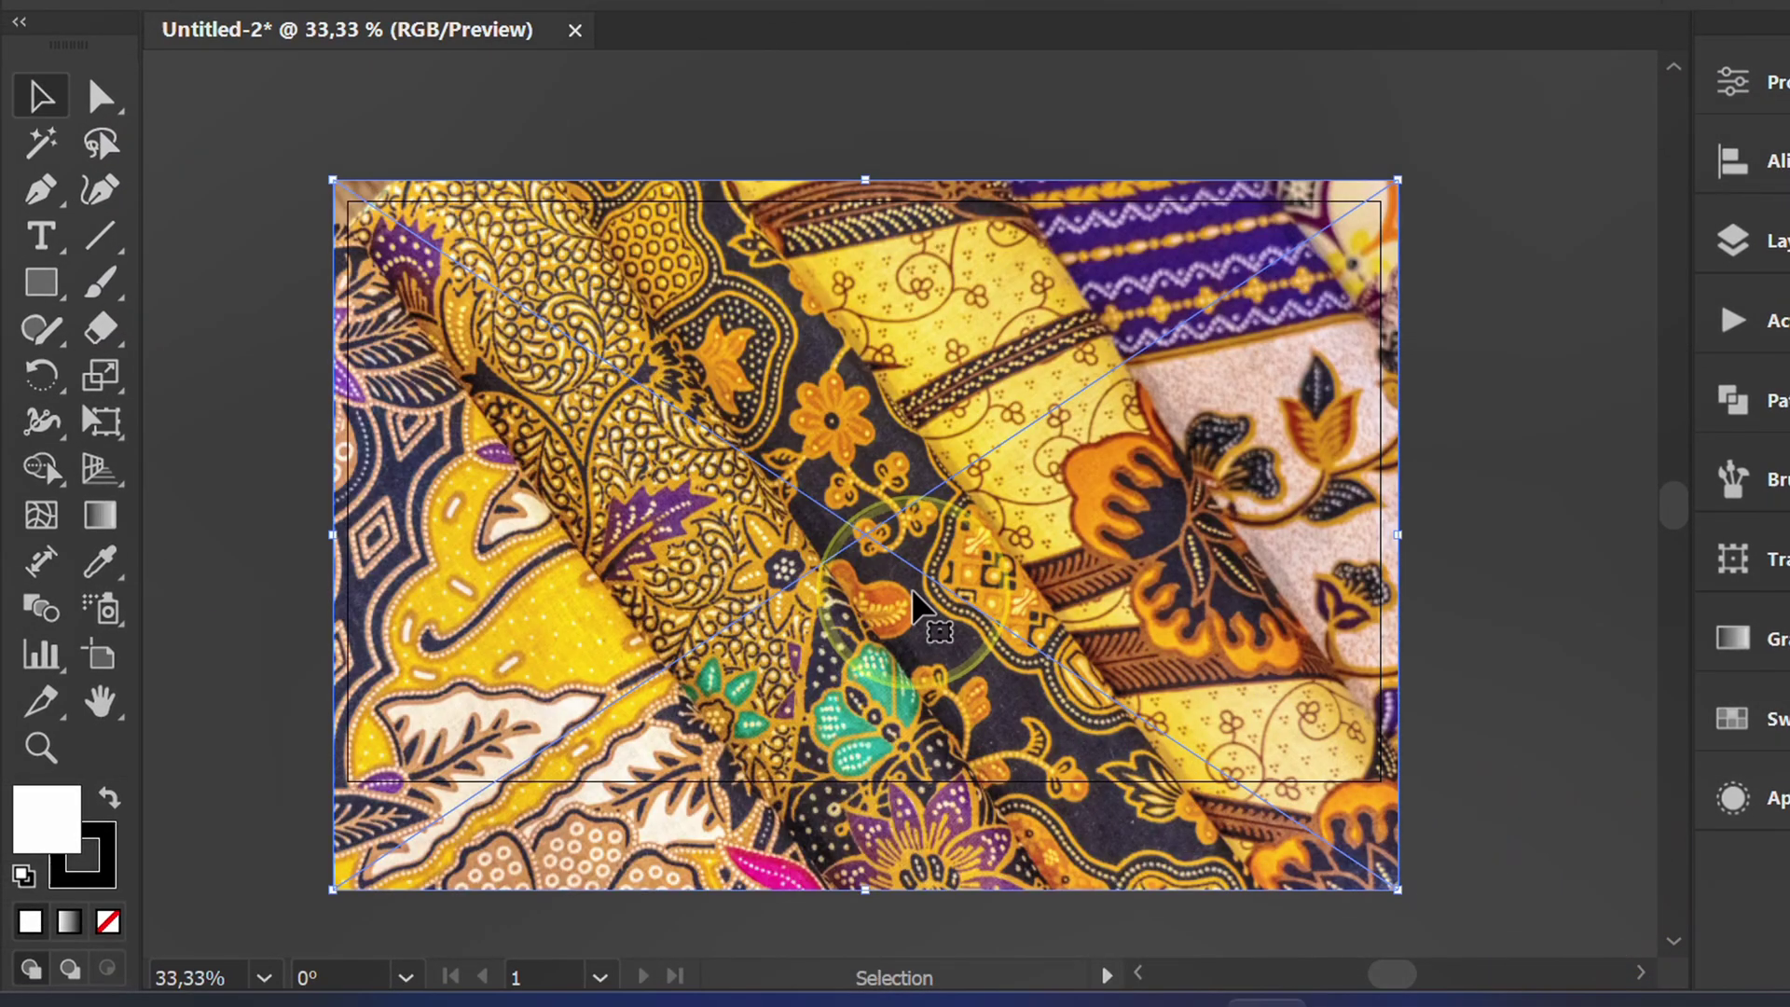
pyautogui.moveTo(916, 609); pyautogui.dragTo(917, 576)
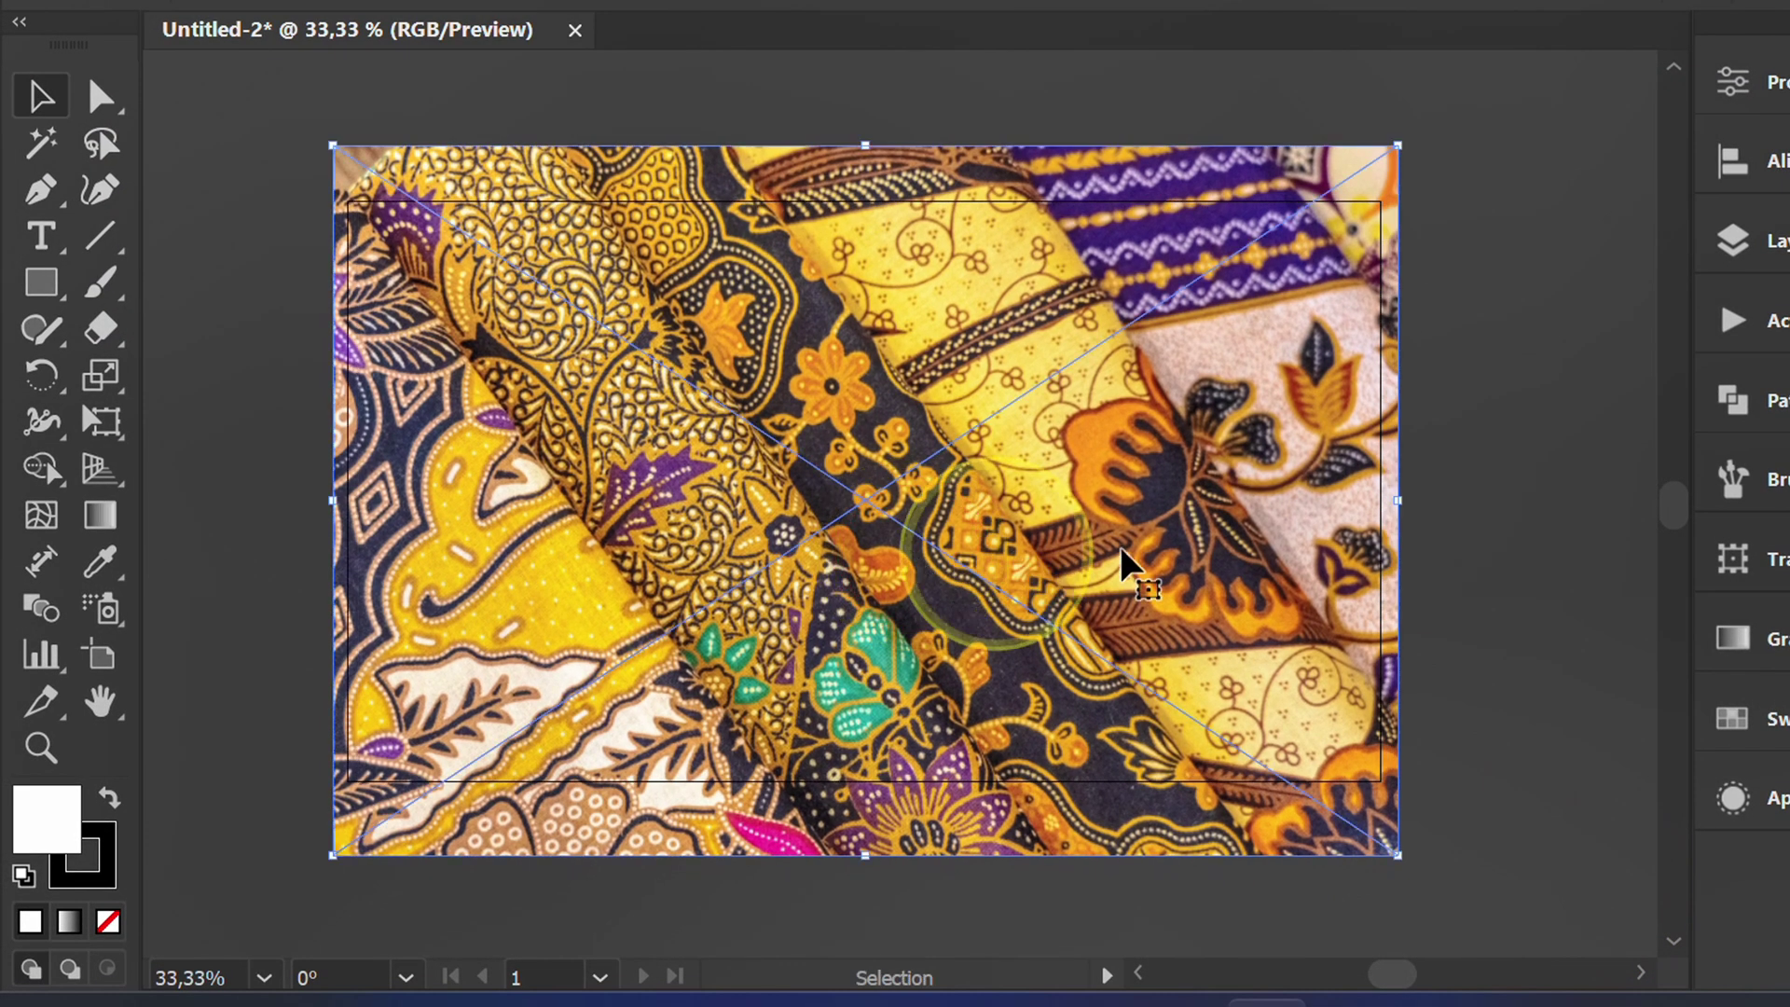
pyautogui.click(1511, 511)
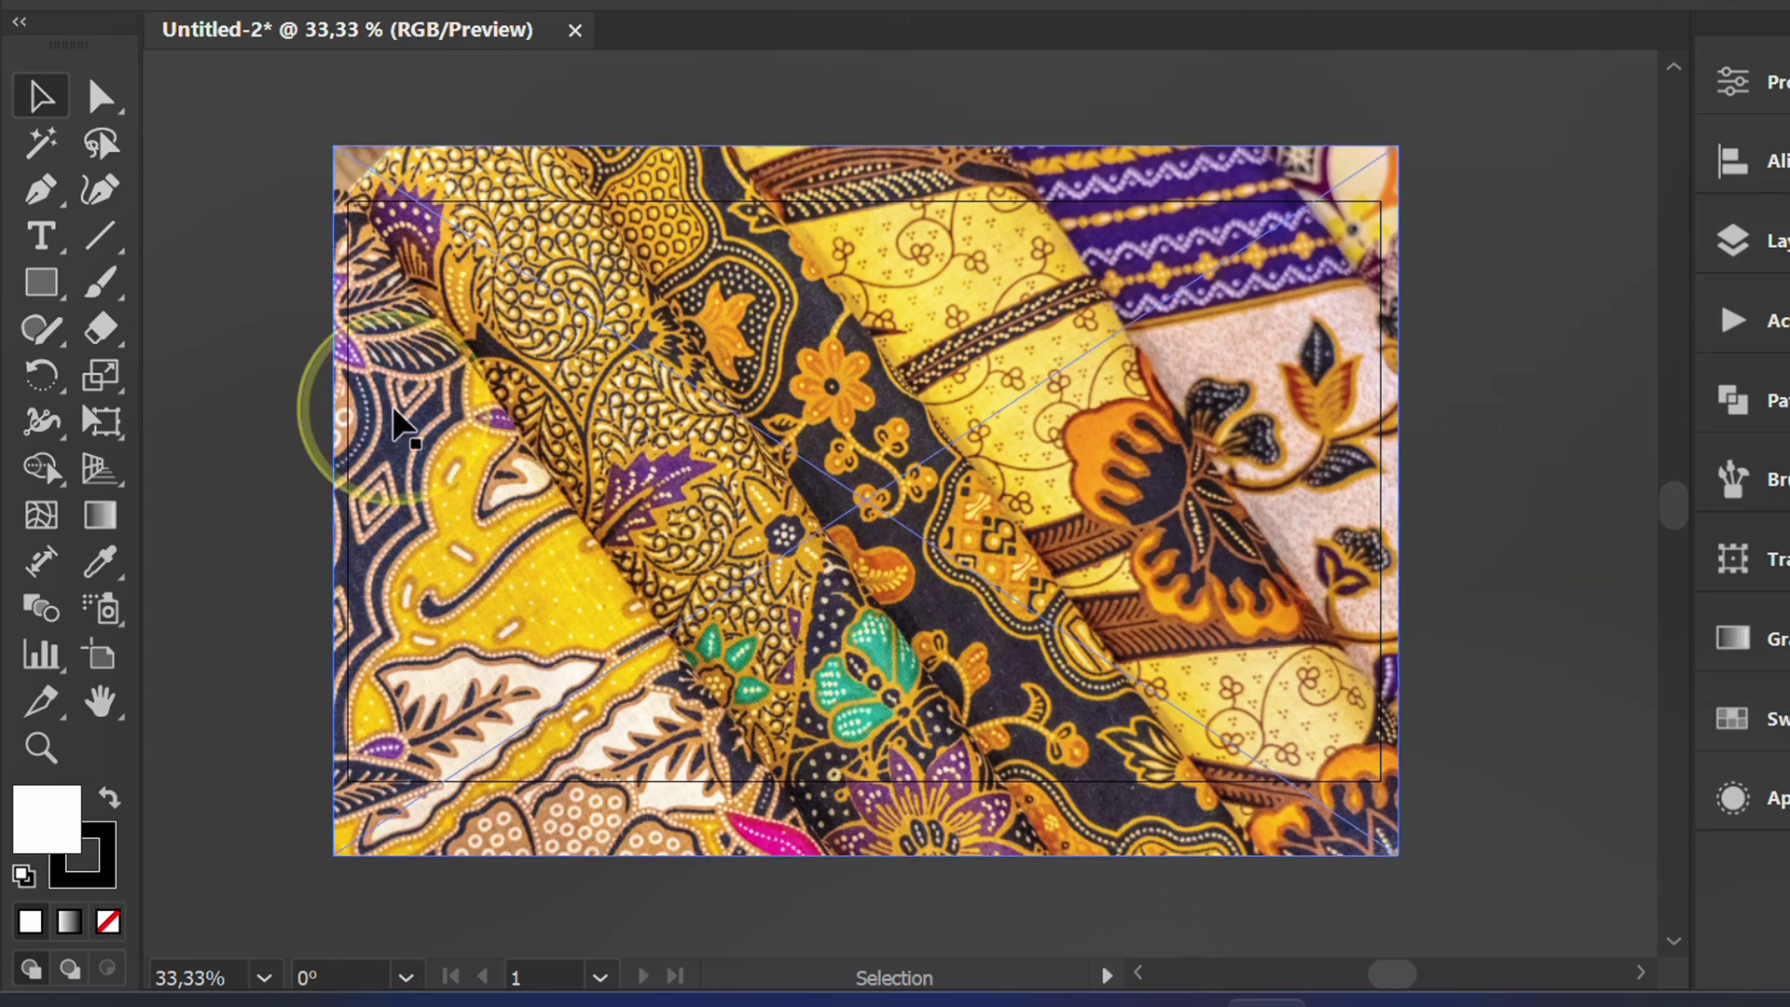
# Step: Draw an artboard-sized rectangle and clip the batik photo to it
pyautogui.click(41, 282)
pyautogui.click(210, 289)
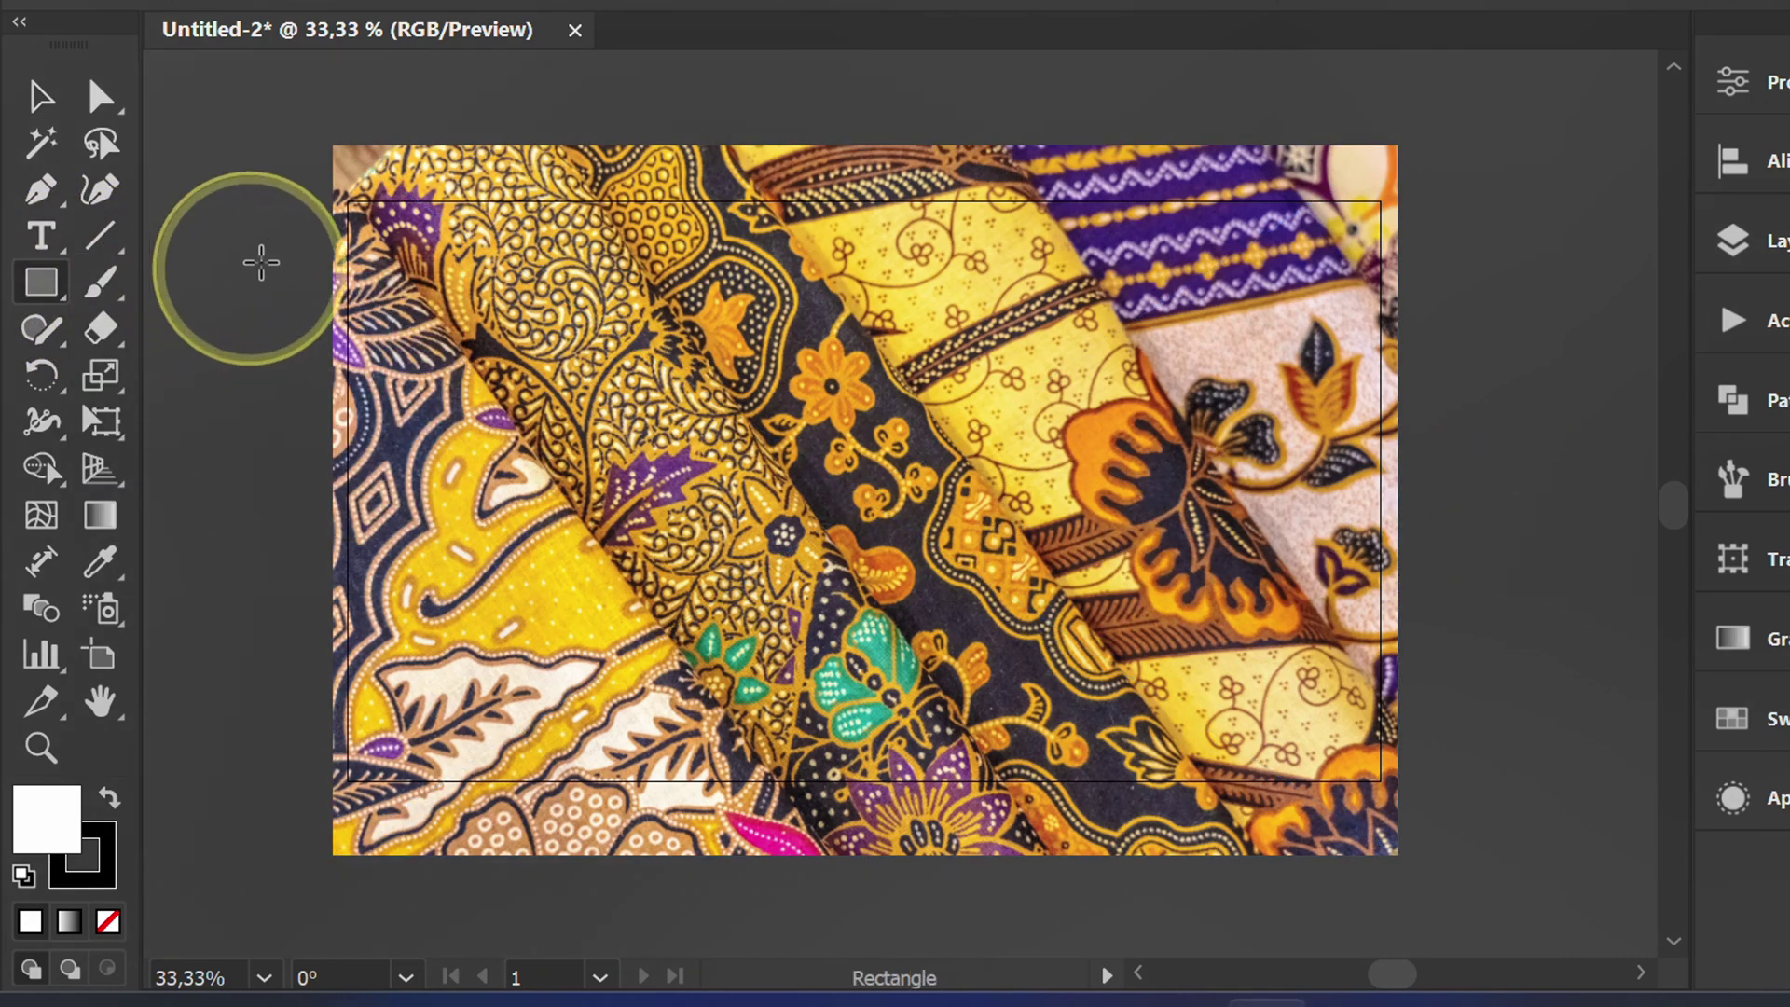
pyautogui.scroll(2, 266, 259)
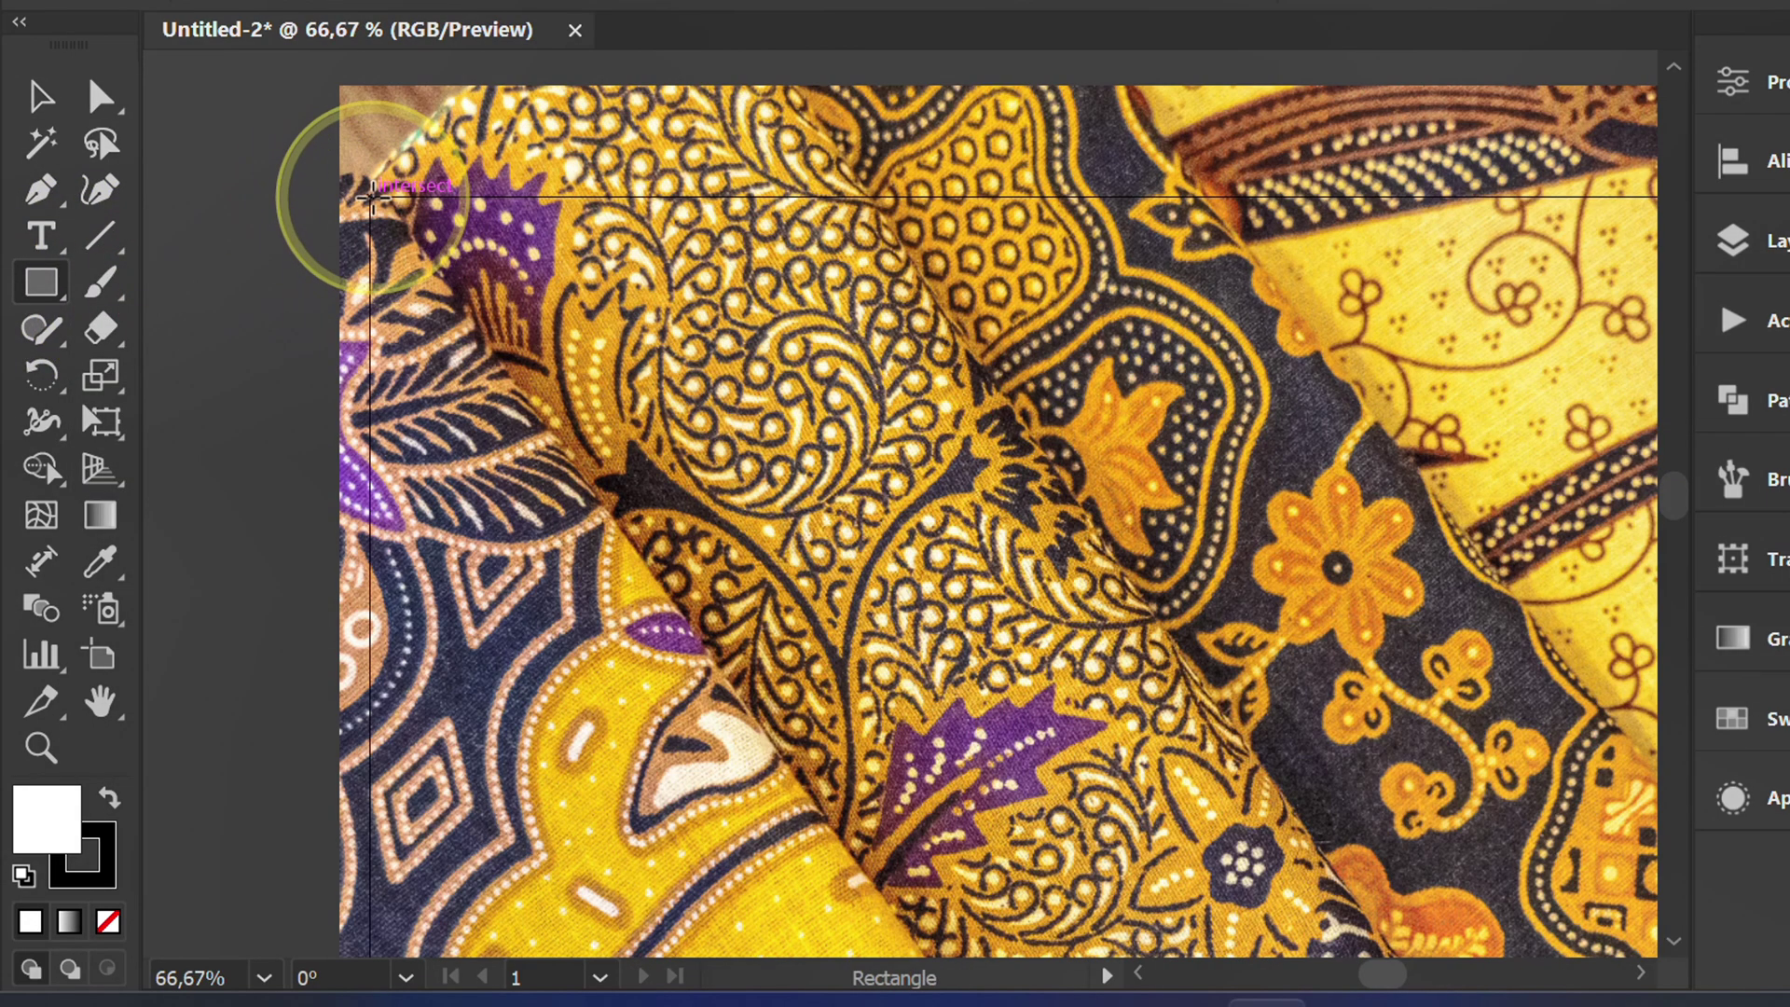
pyautogui.moveTo(374, 196); pyautogui.dragTo(1173, 700)
pyautogui.scroll(-2, 979, 672)
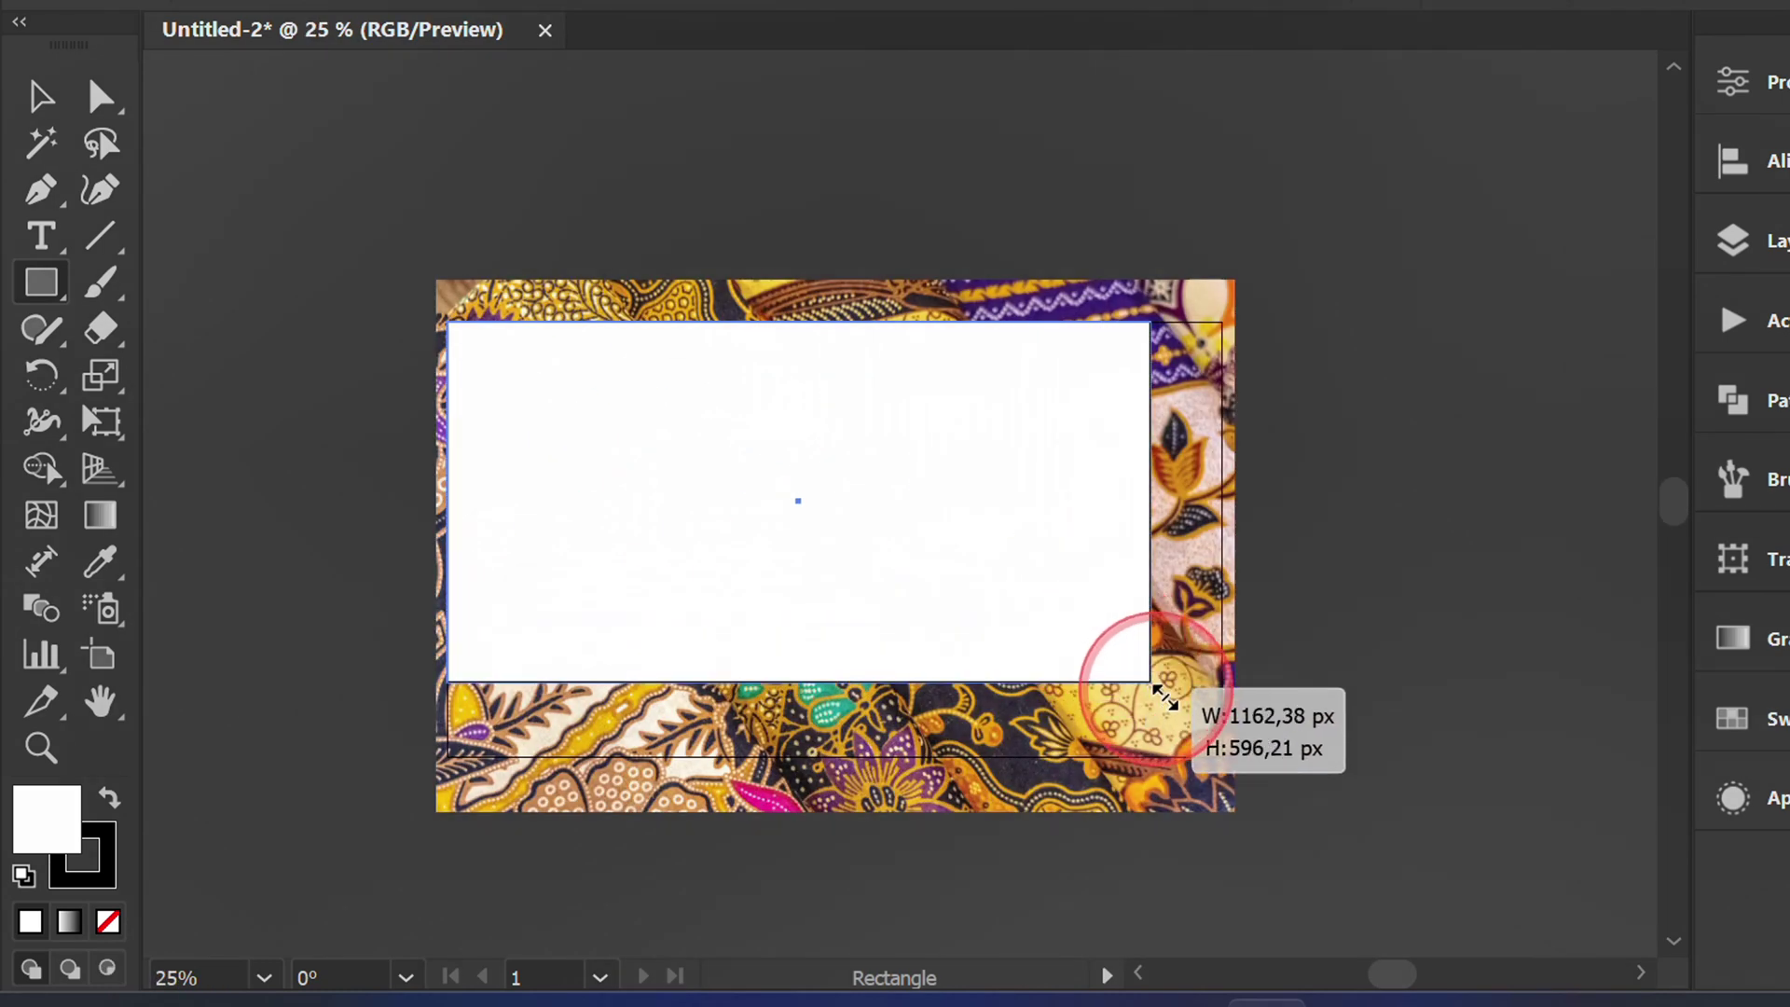
pyautogui.moveTo(1173, 700); pyautogui.dragTo(1265, 783)
pyautogui.scroll(1, 1415, 493)
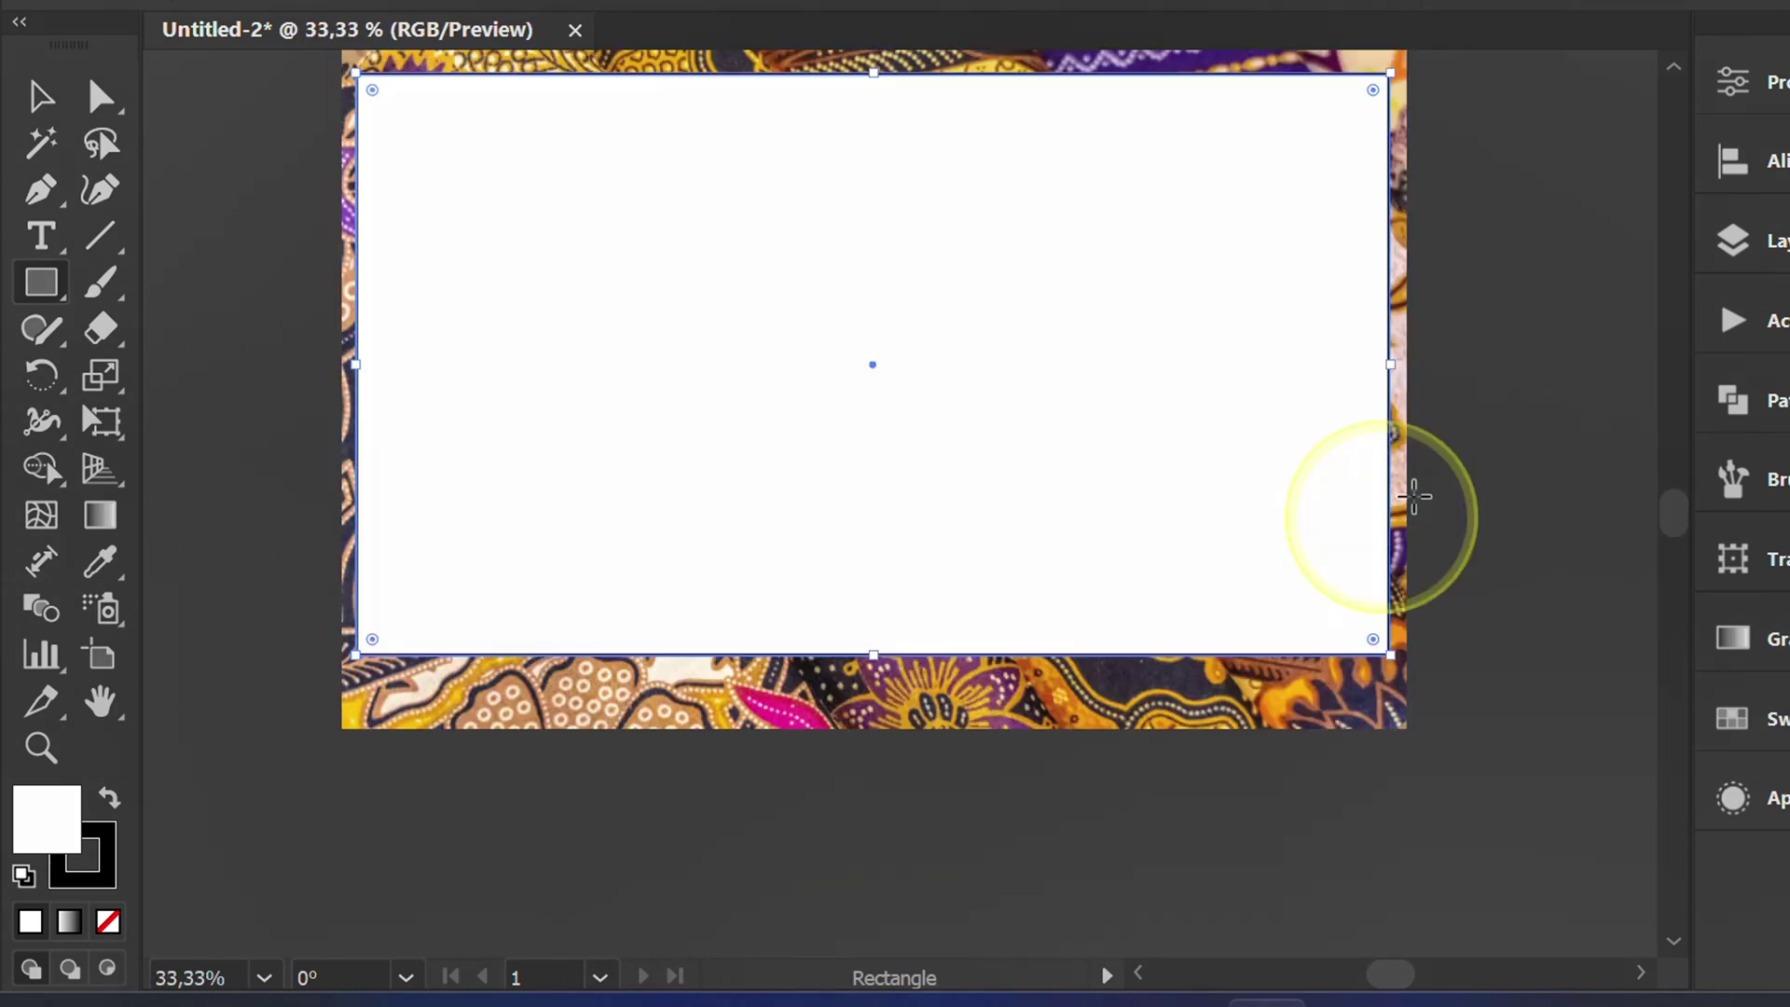
pyautogui.moveTo(1525, 419); pyautogui.dragTo(1527, 545)
pyautogui.press('v')
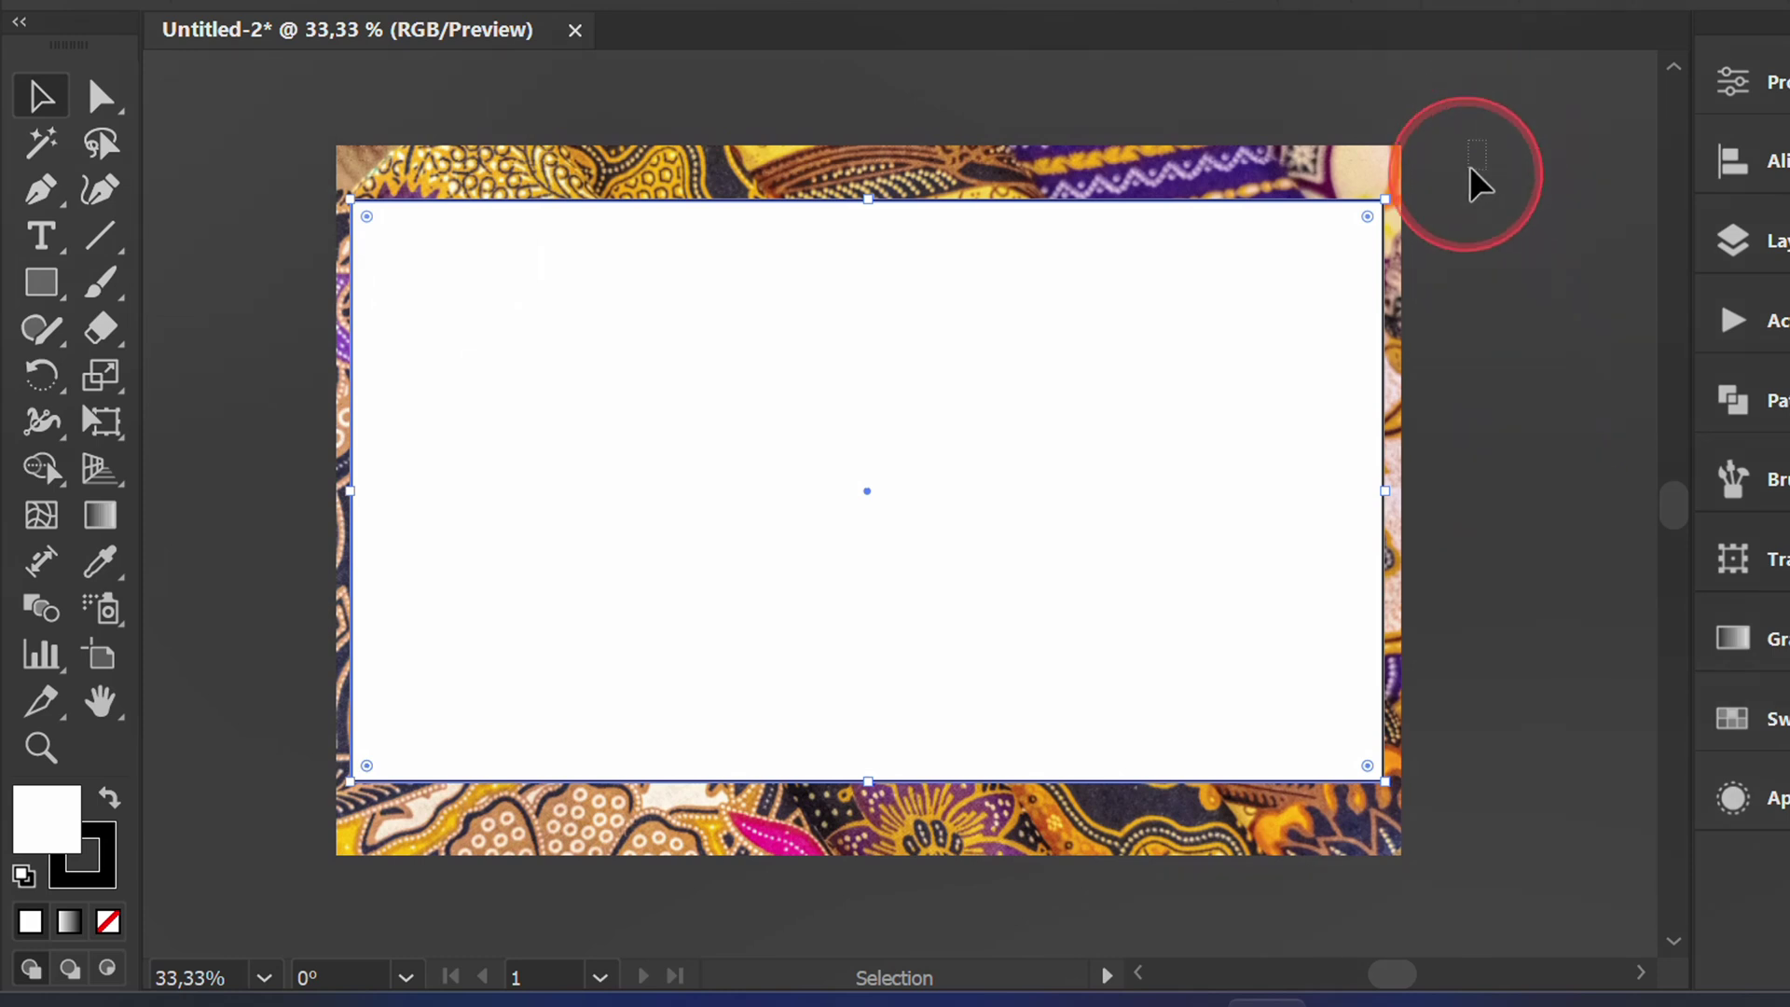
pyautogui.moveTo(1028, 504); pyautogui.dragTo(826, 573)
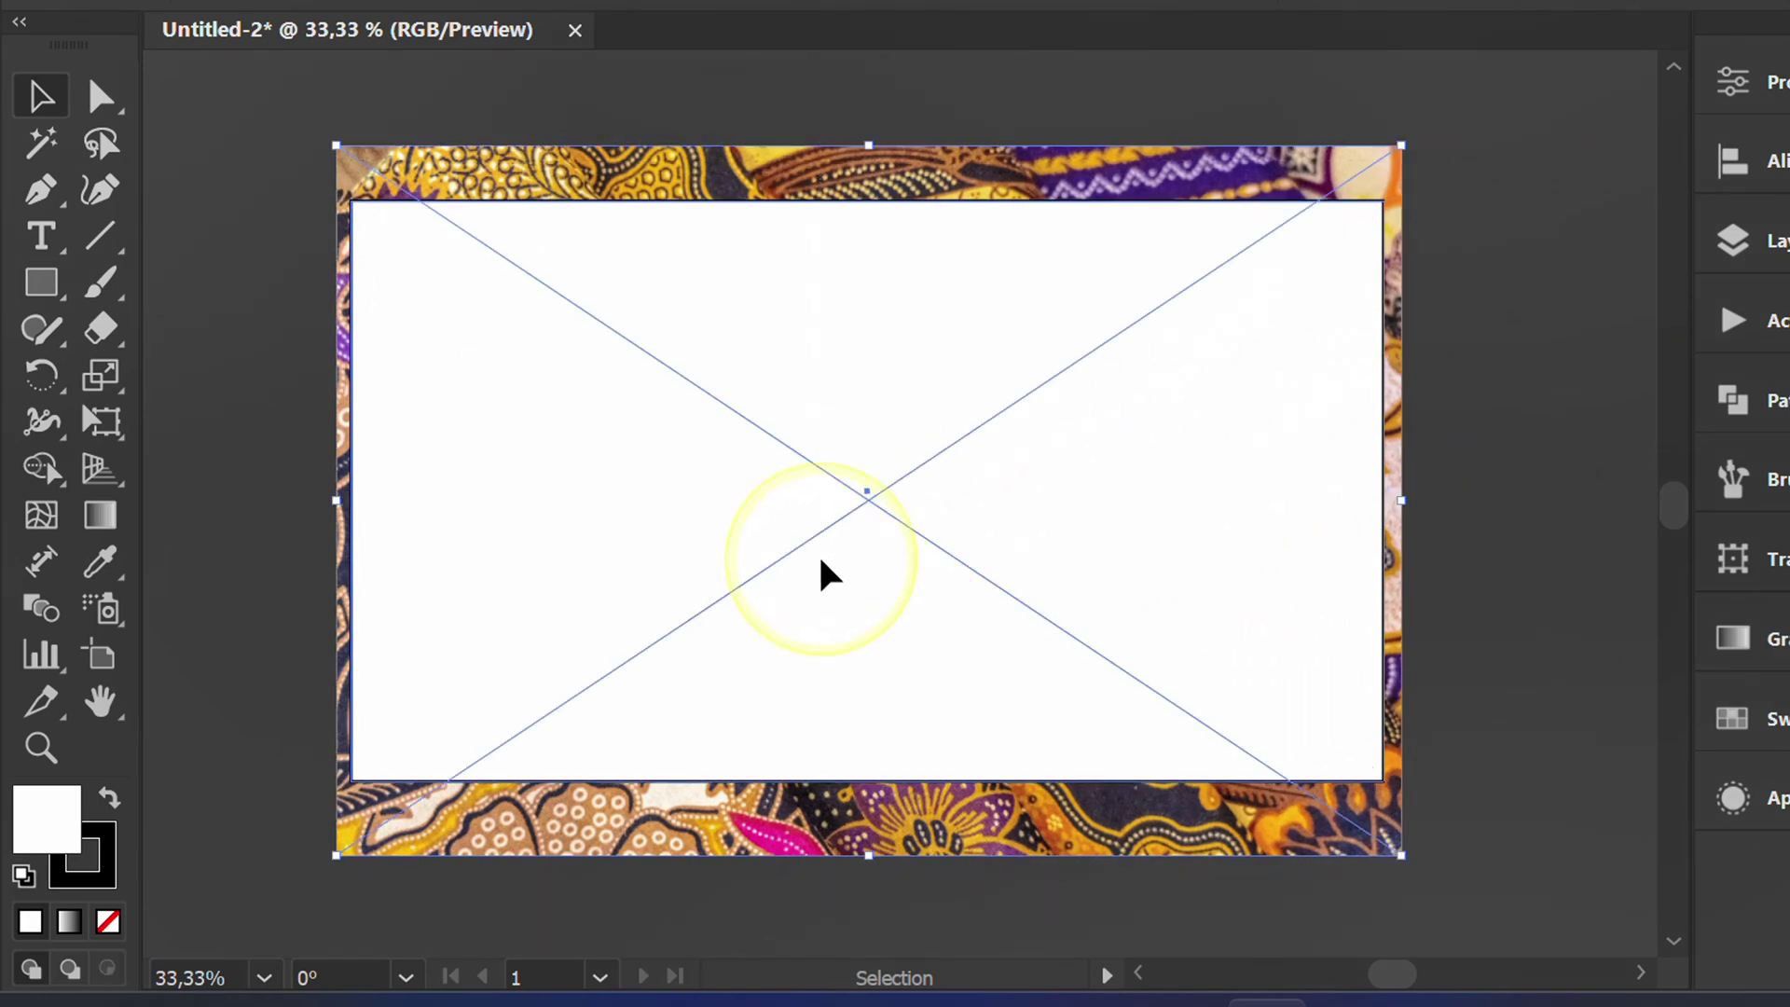
pyautogui.rightClick(636, 293)
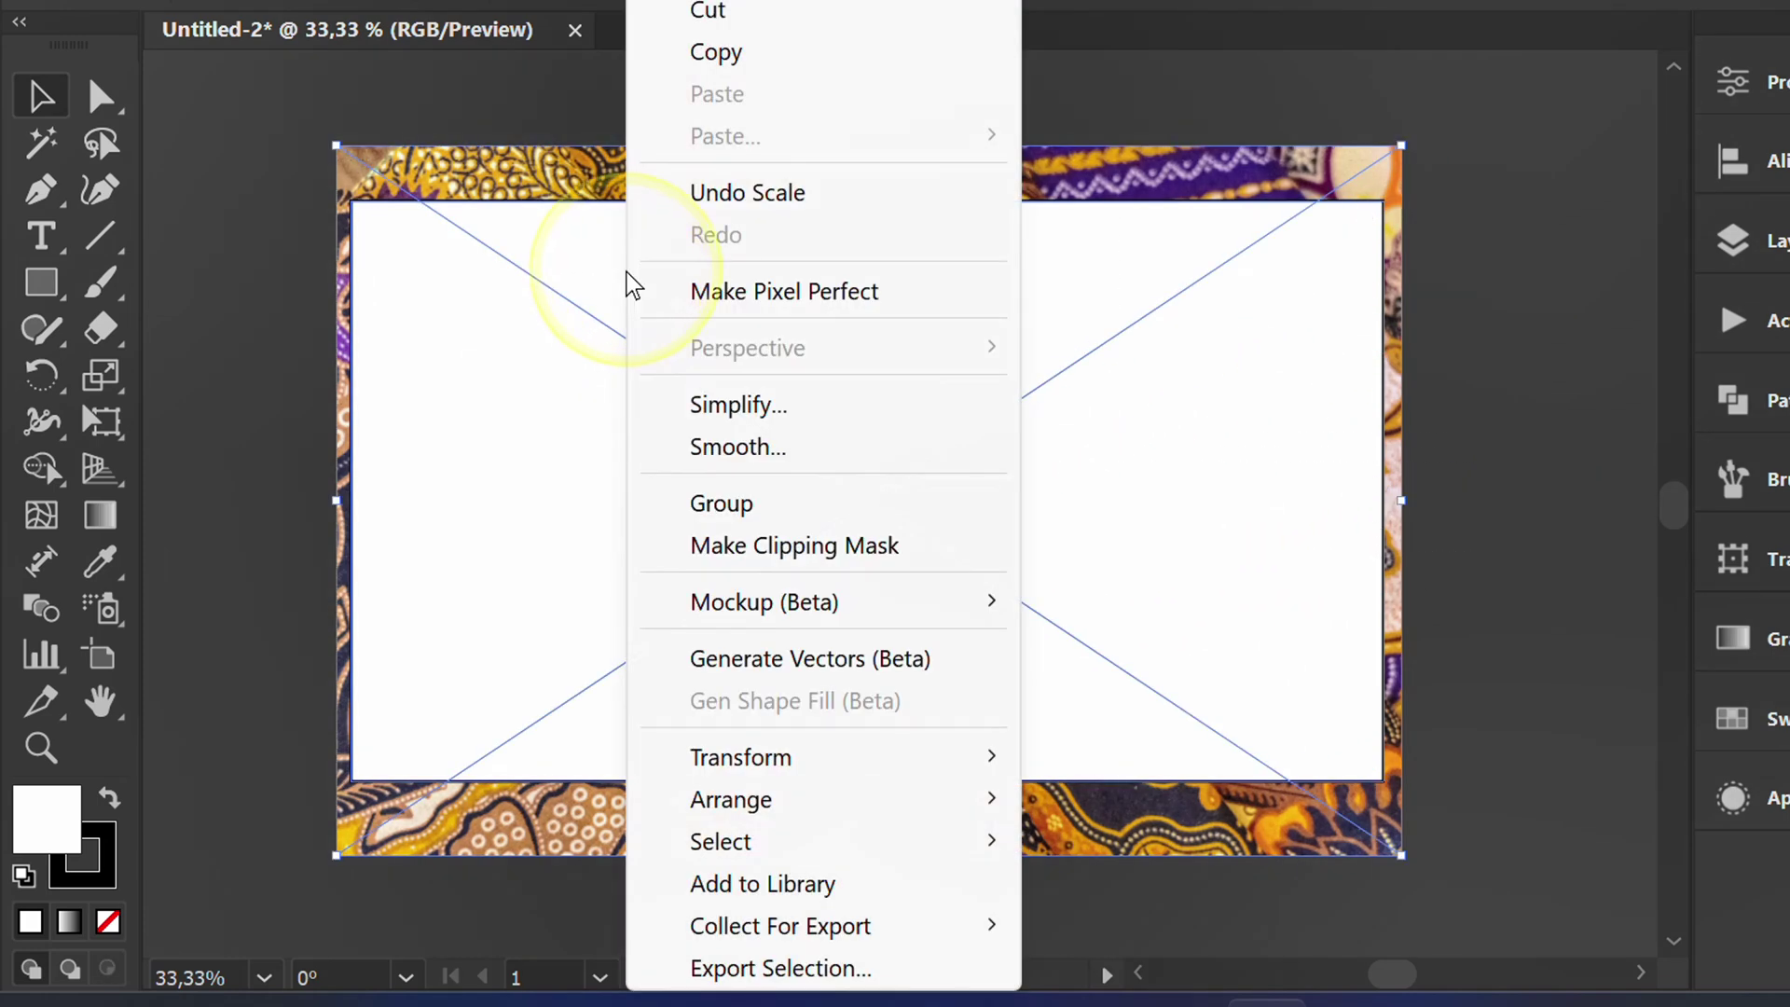
pyautogui.click(909, 554)
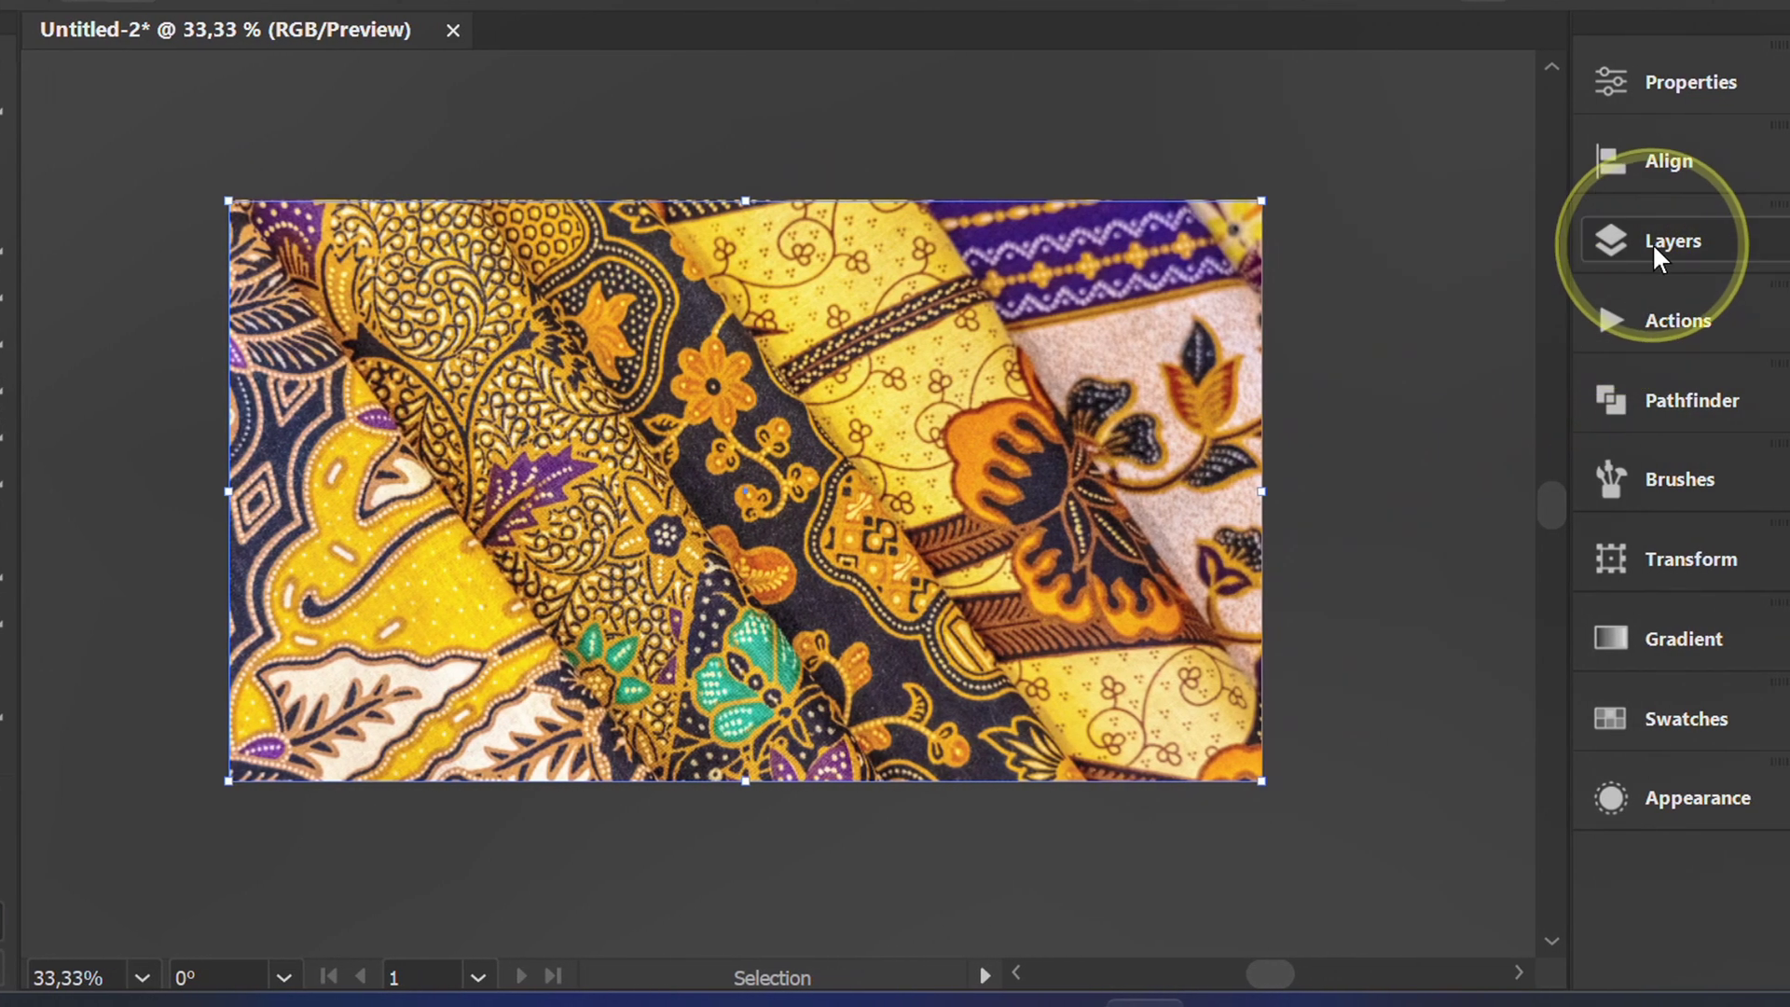
# Step: Lock Layer 1 and add a new empty layer above it
pyautogui.click(1651, 242)
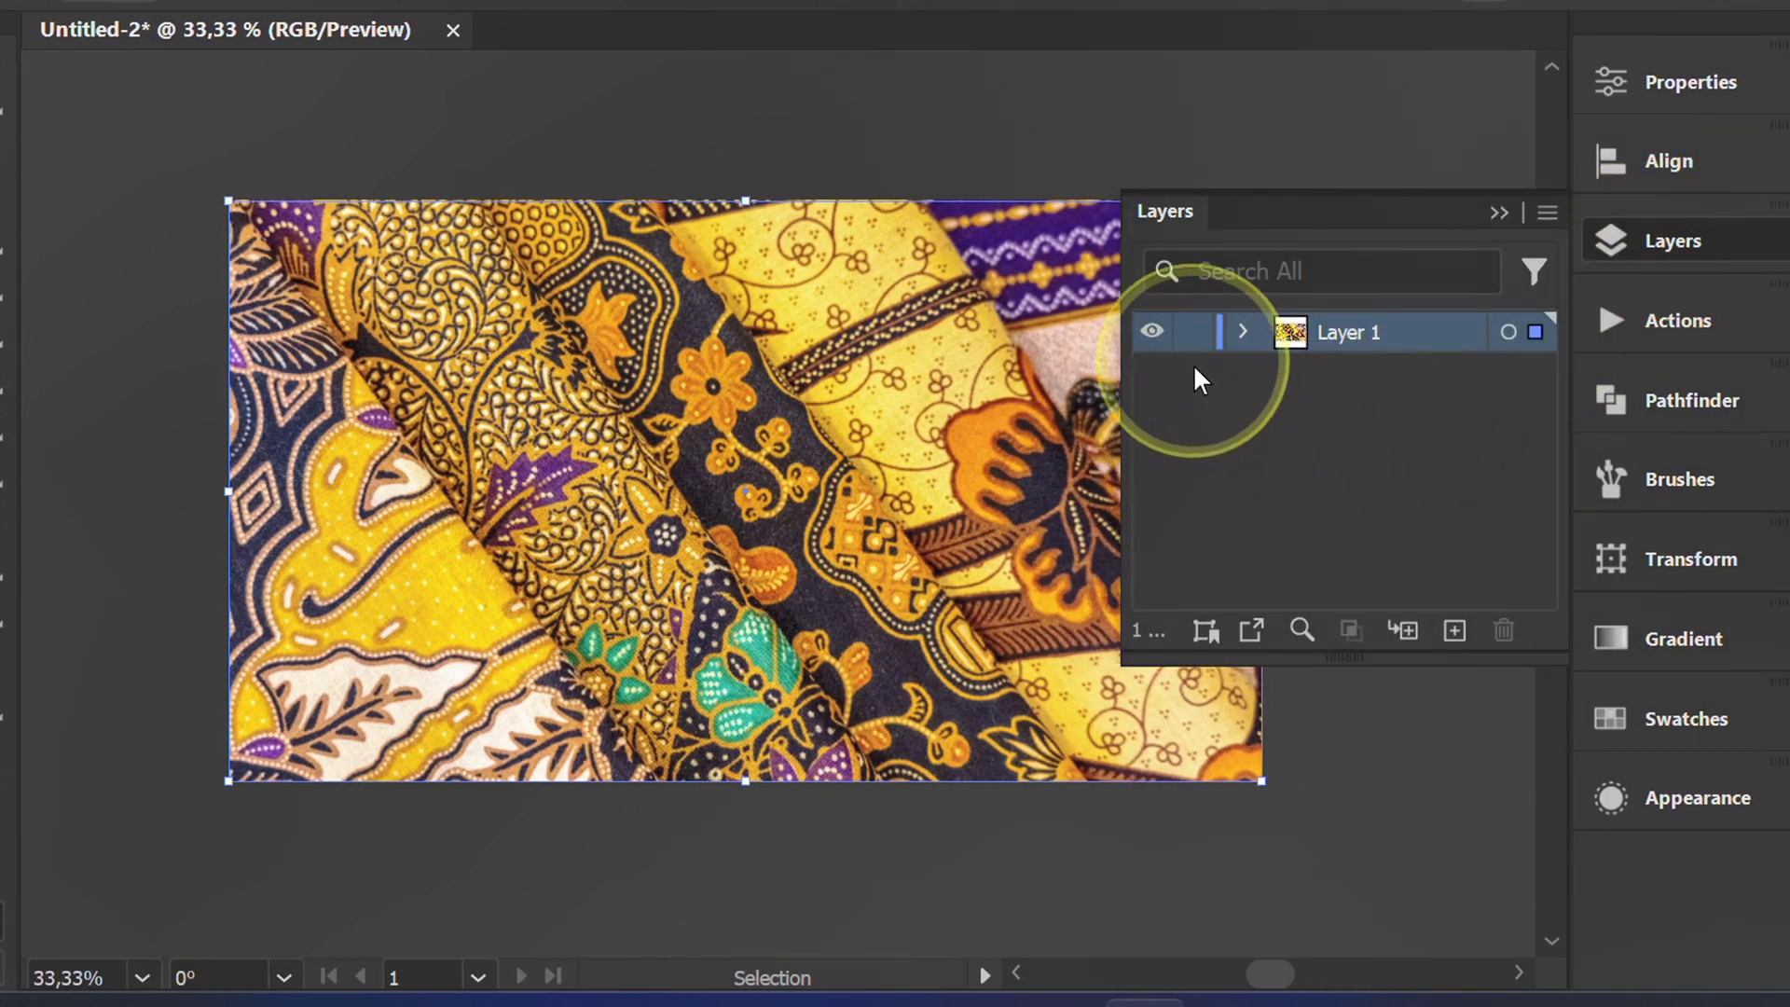
pyautogui.click(1193, 333)
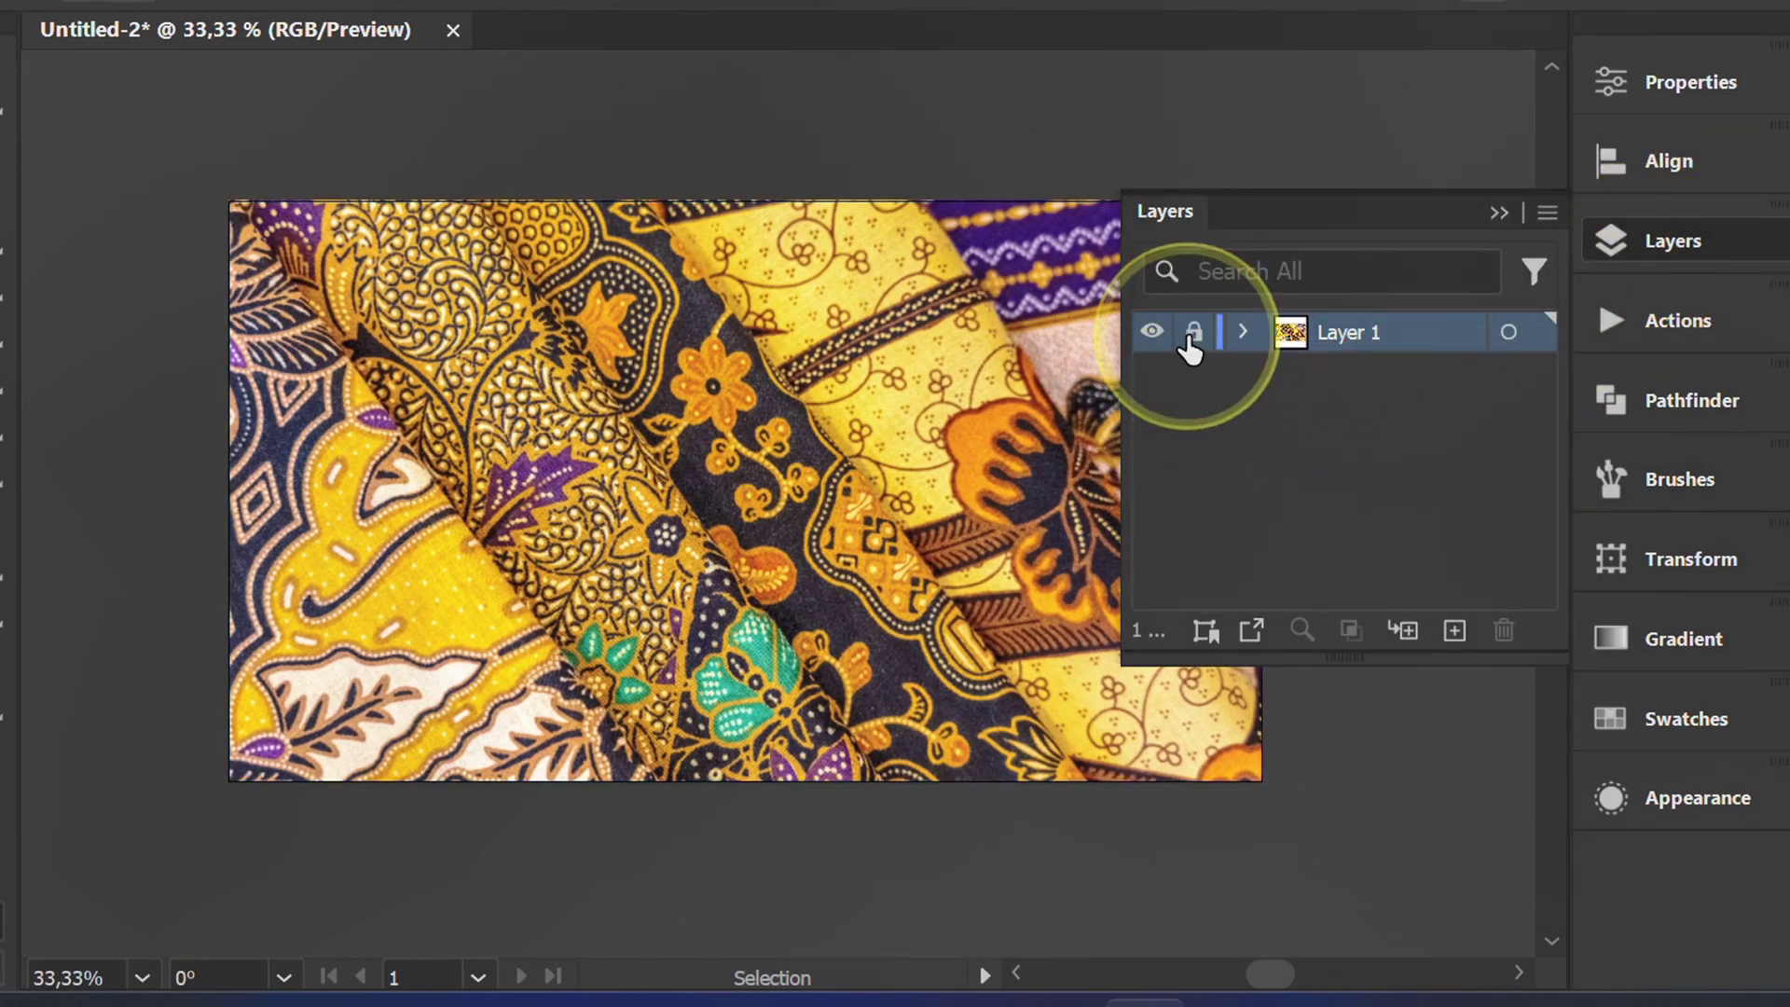
pyautogui.click(1453, 631)
pyautogui.click(1498, 213)
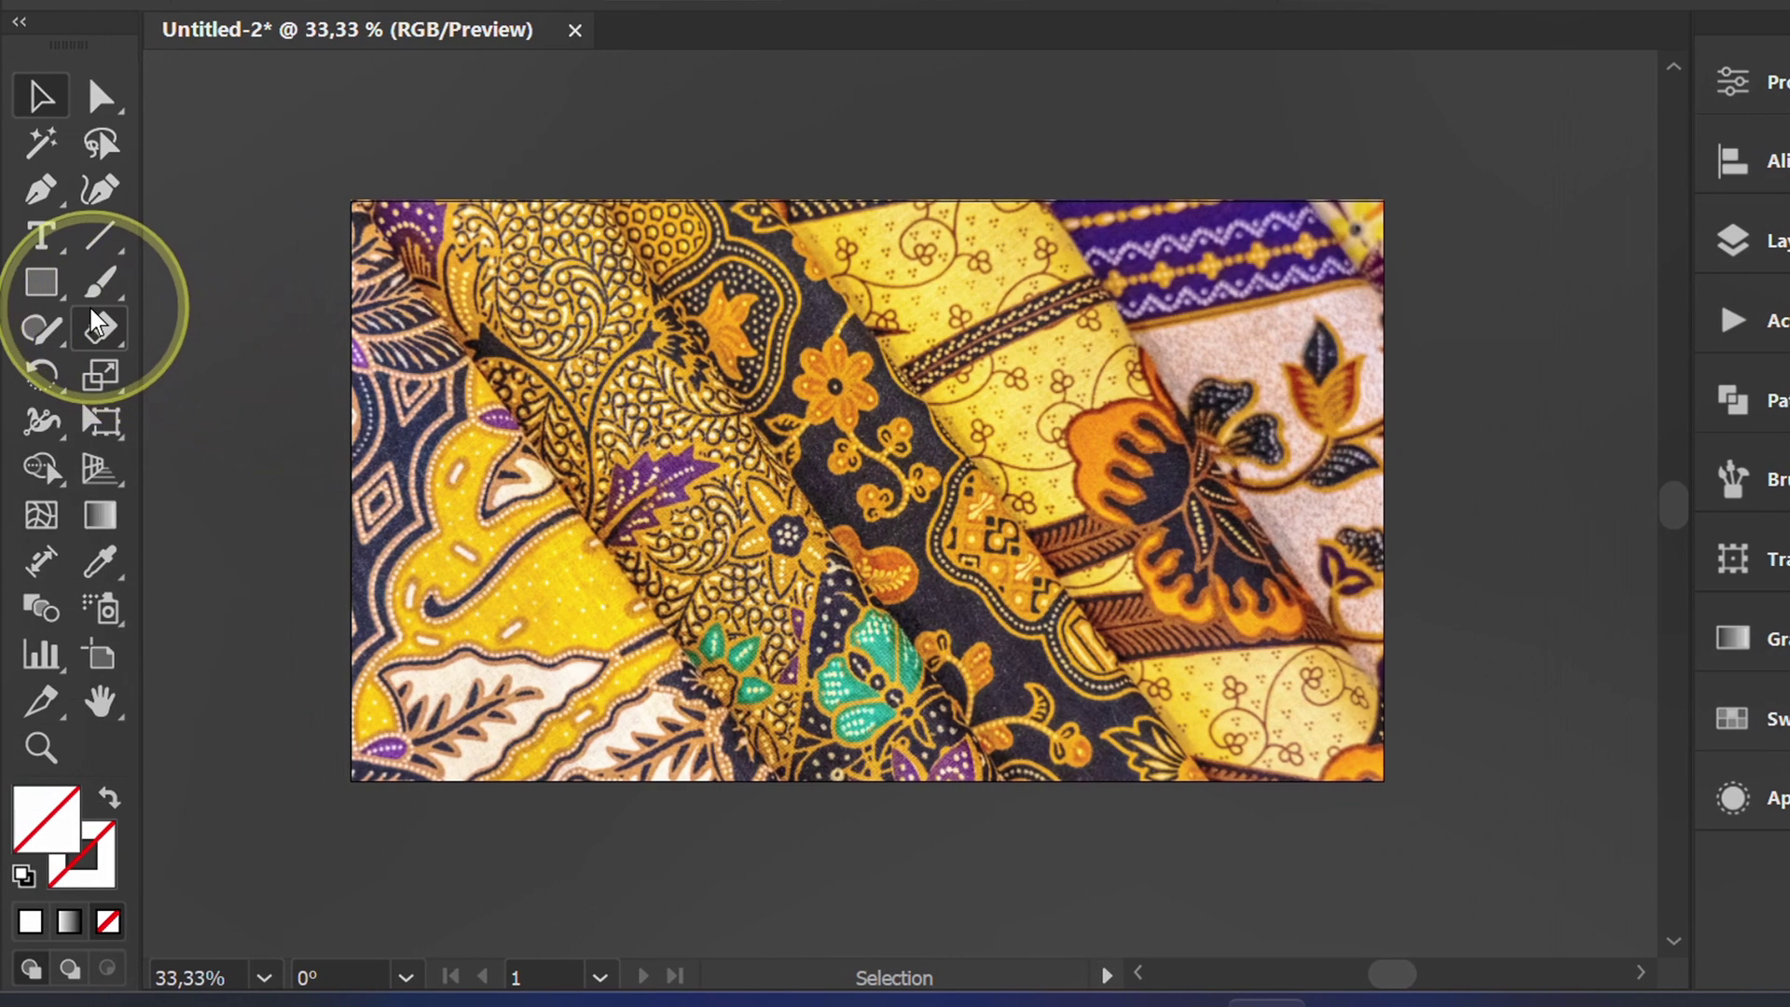
# Step: Draw a wide white rectangle across the artboard's middle with its stroke set to None
pyautogui.click(41, 282)
pyautogui.click(224, 285)
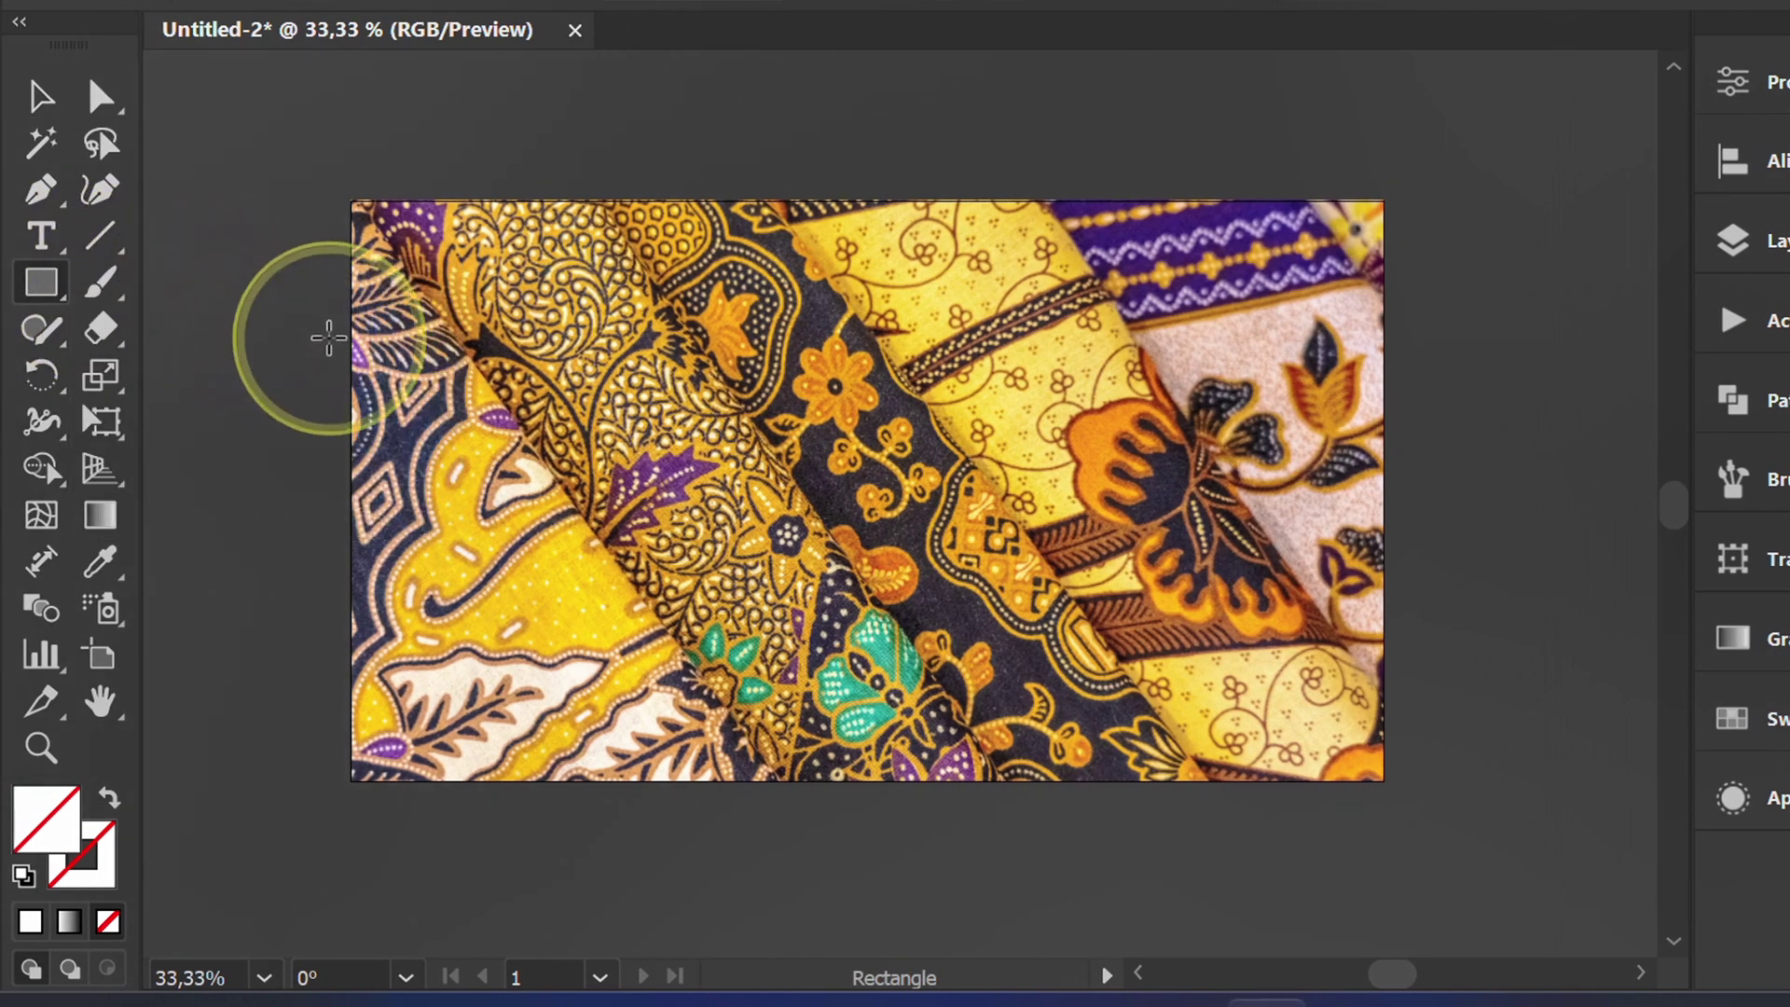
pyautogui.moveTo(334, 343); pyautogui.dragTo(1391, 669)
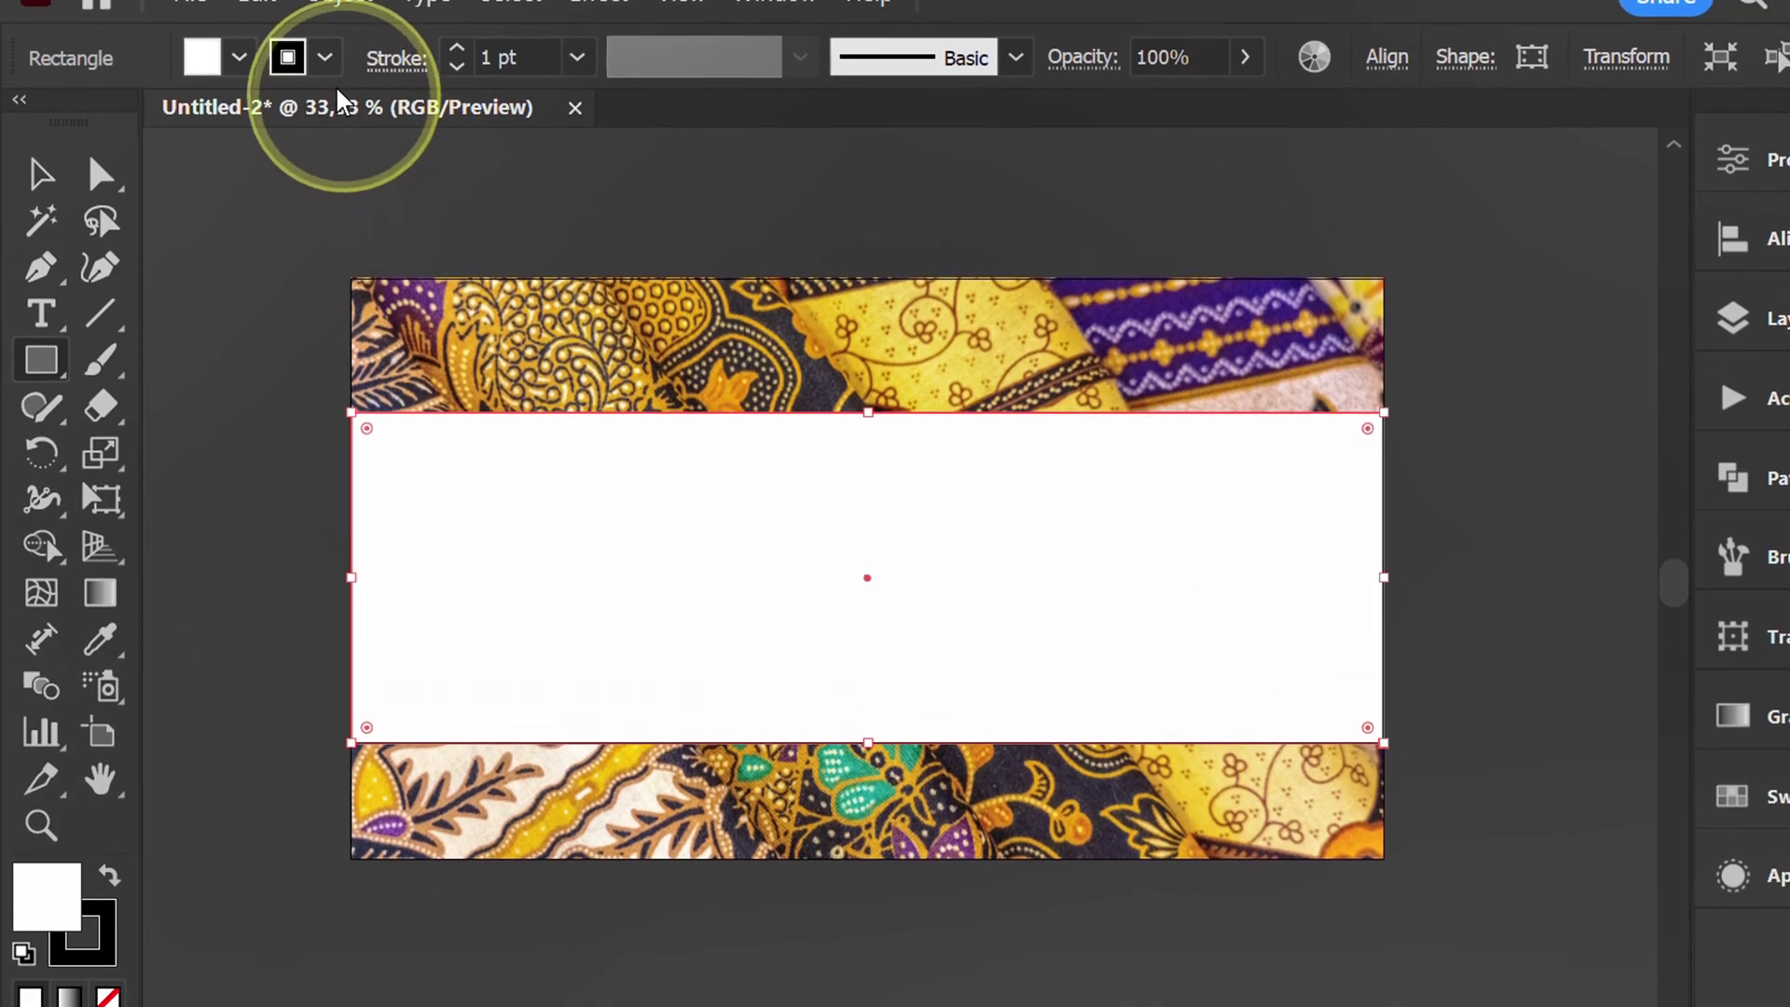
pyautogui.click(324, 59)
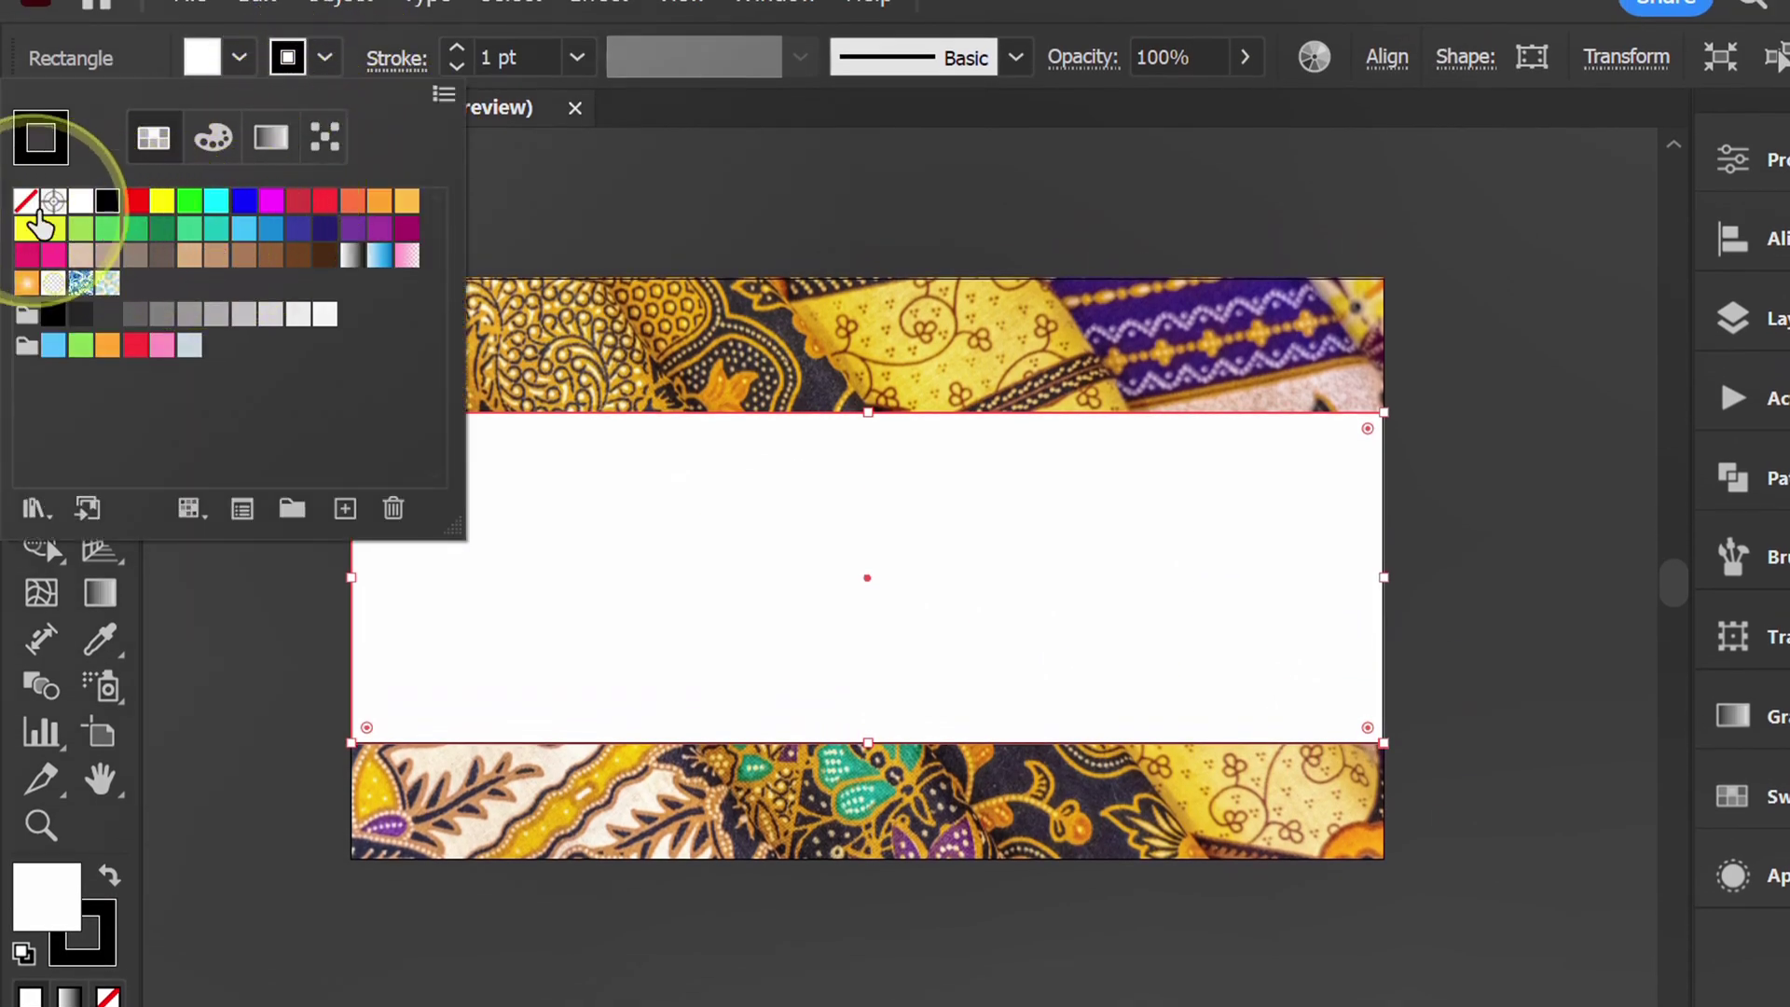
pyautogui.click(25, 206)
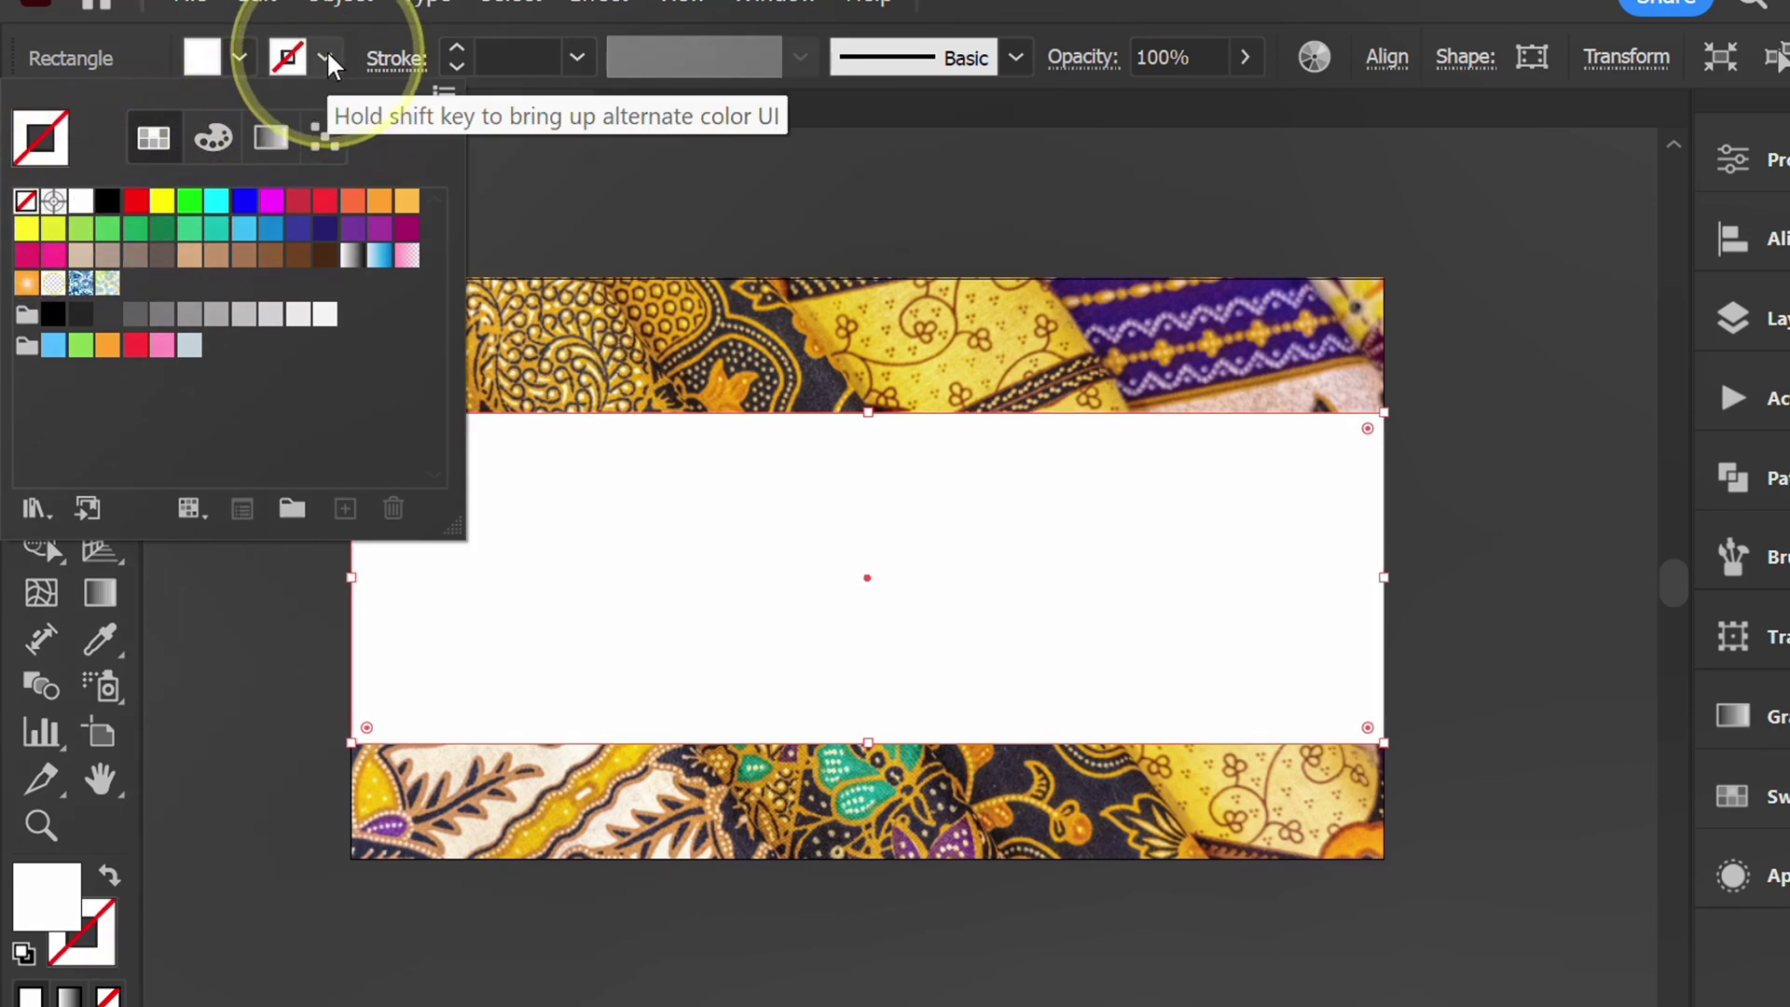
pyautogui.click(287, 57)
pyautogui.press('v')
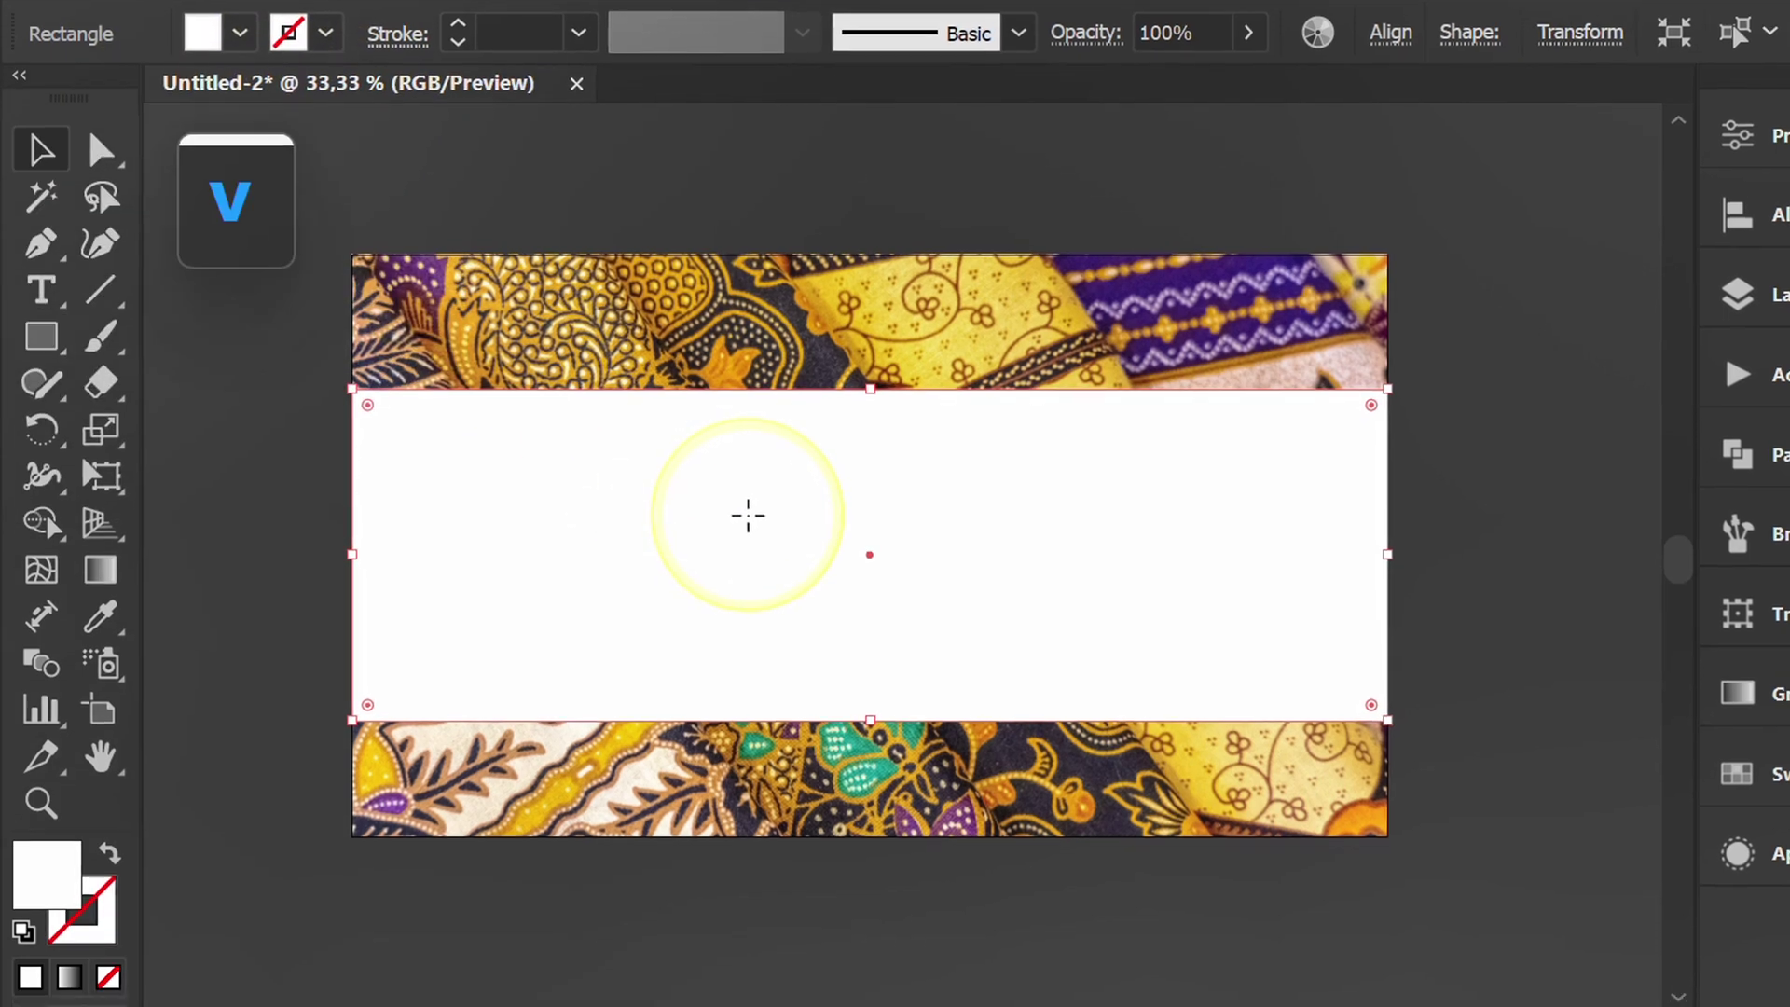
pyautogui.click(675, 280)
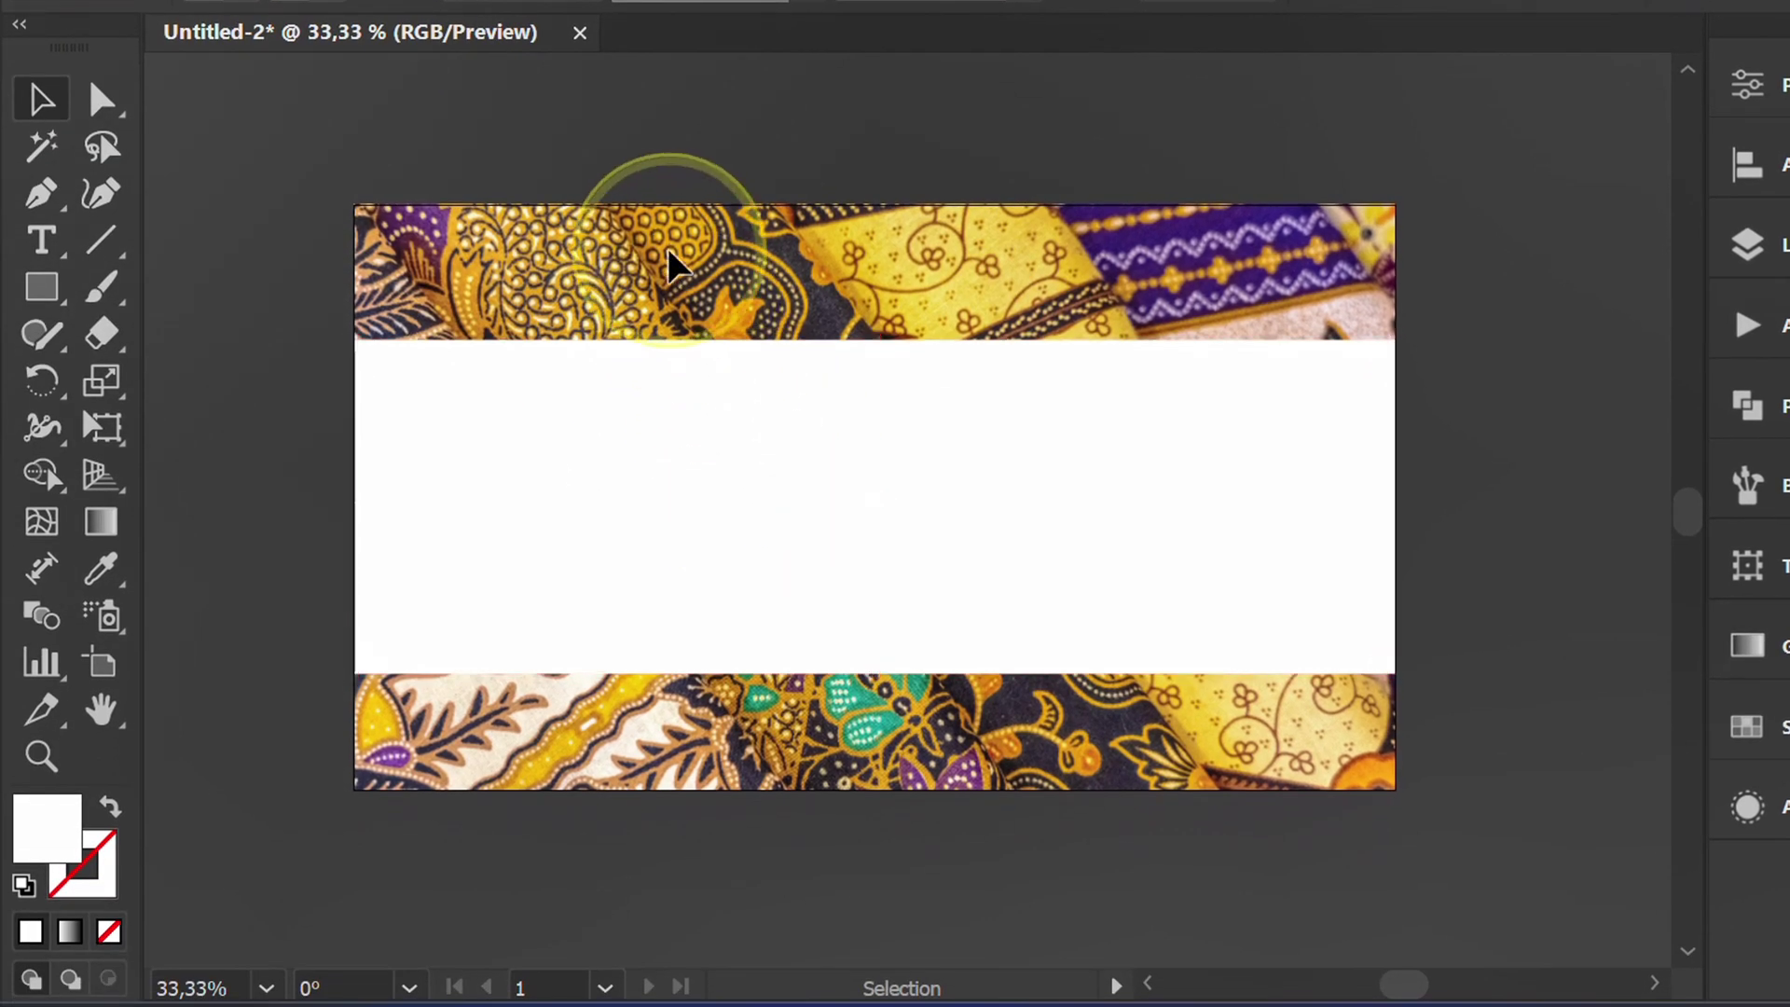
pyautogui.scroll(2, 676, 273)
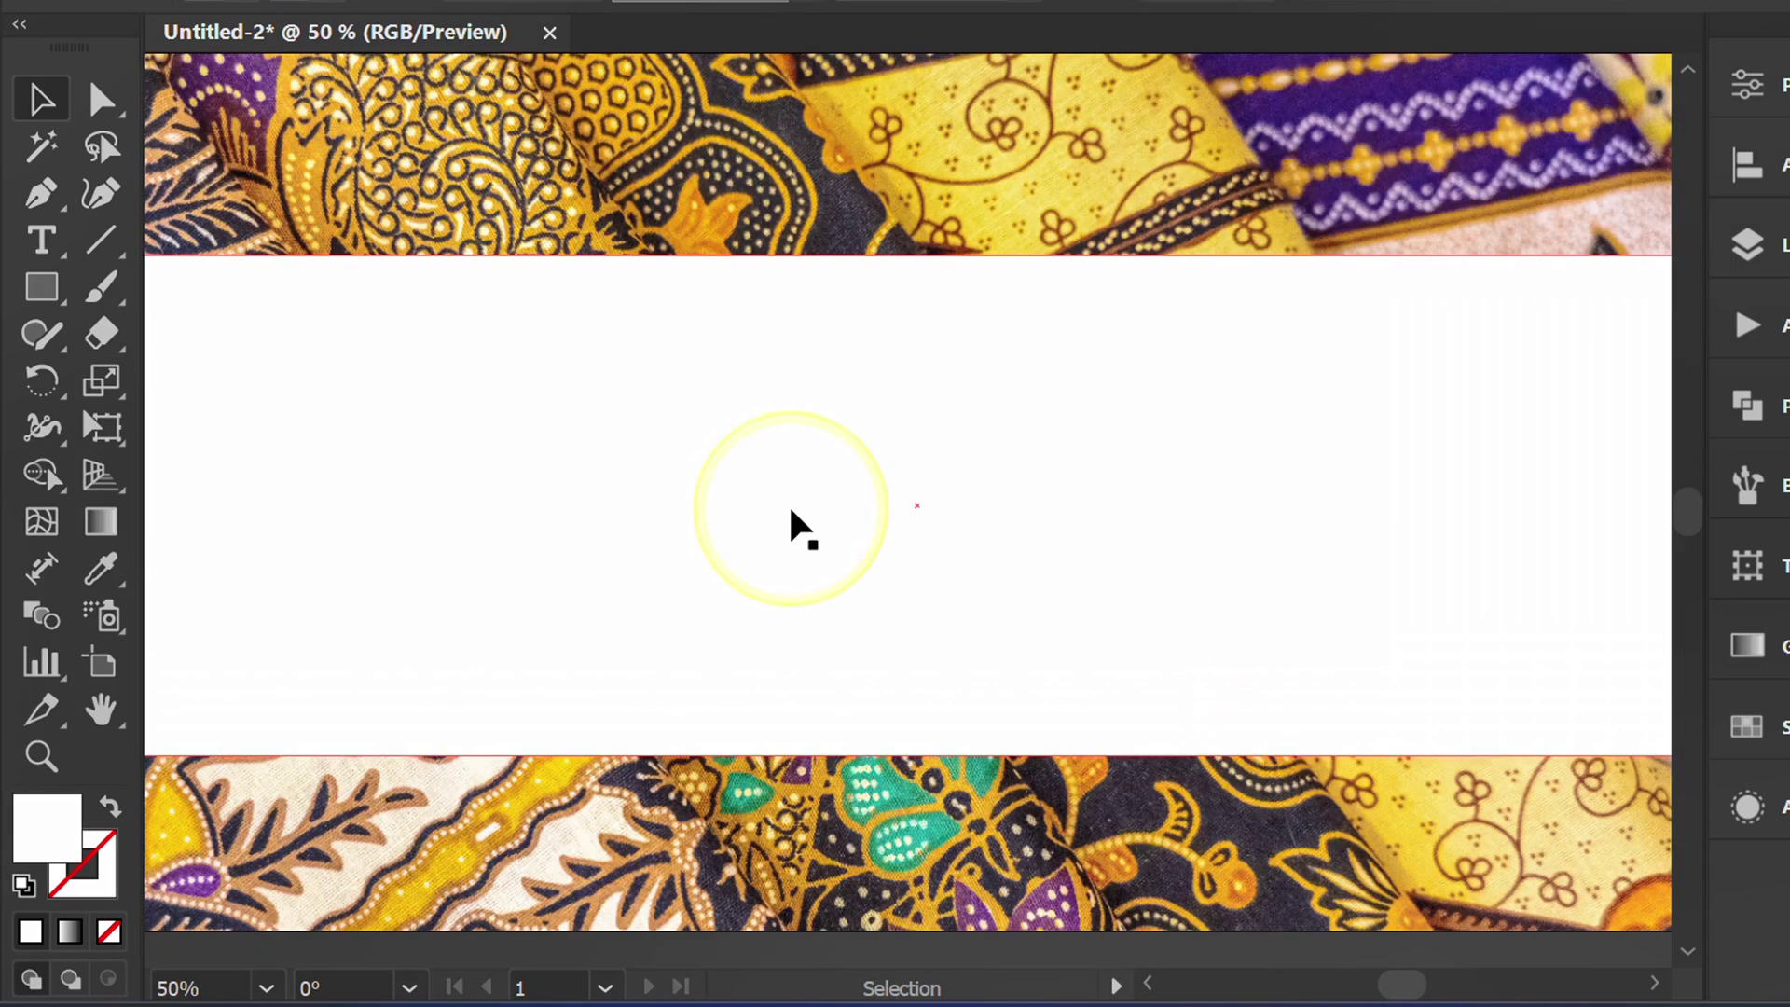
# Step: Type BATIK in the white band and set it to Montserrat Black at 250 pt
pyautogui.press('t')
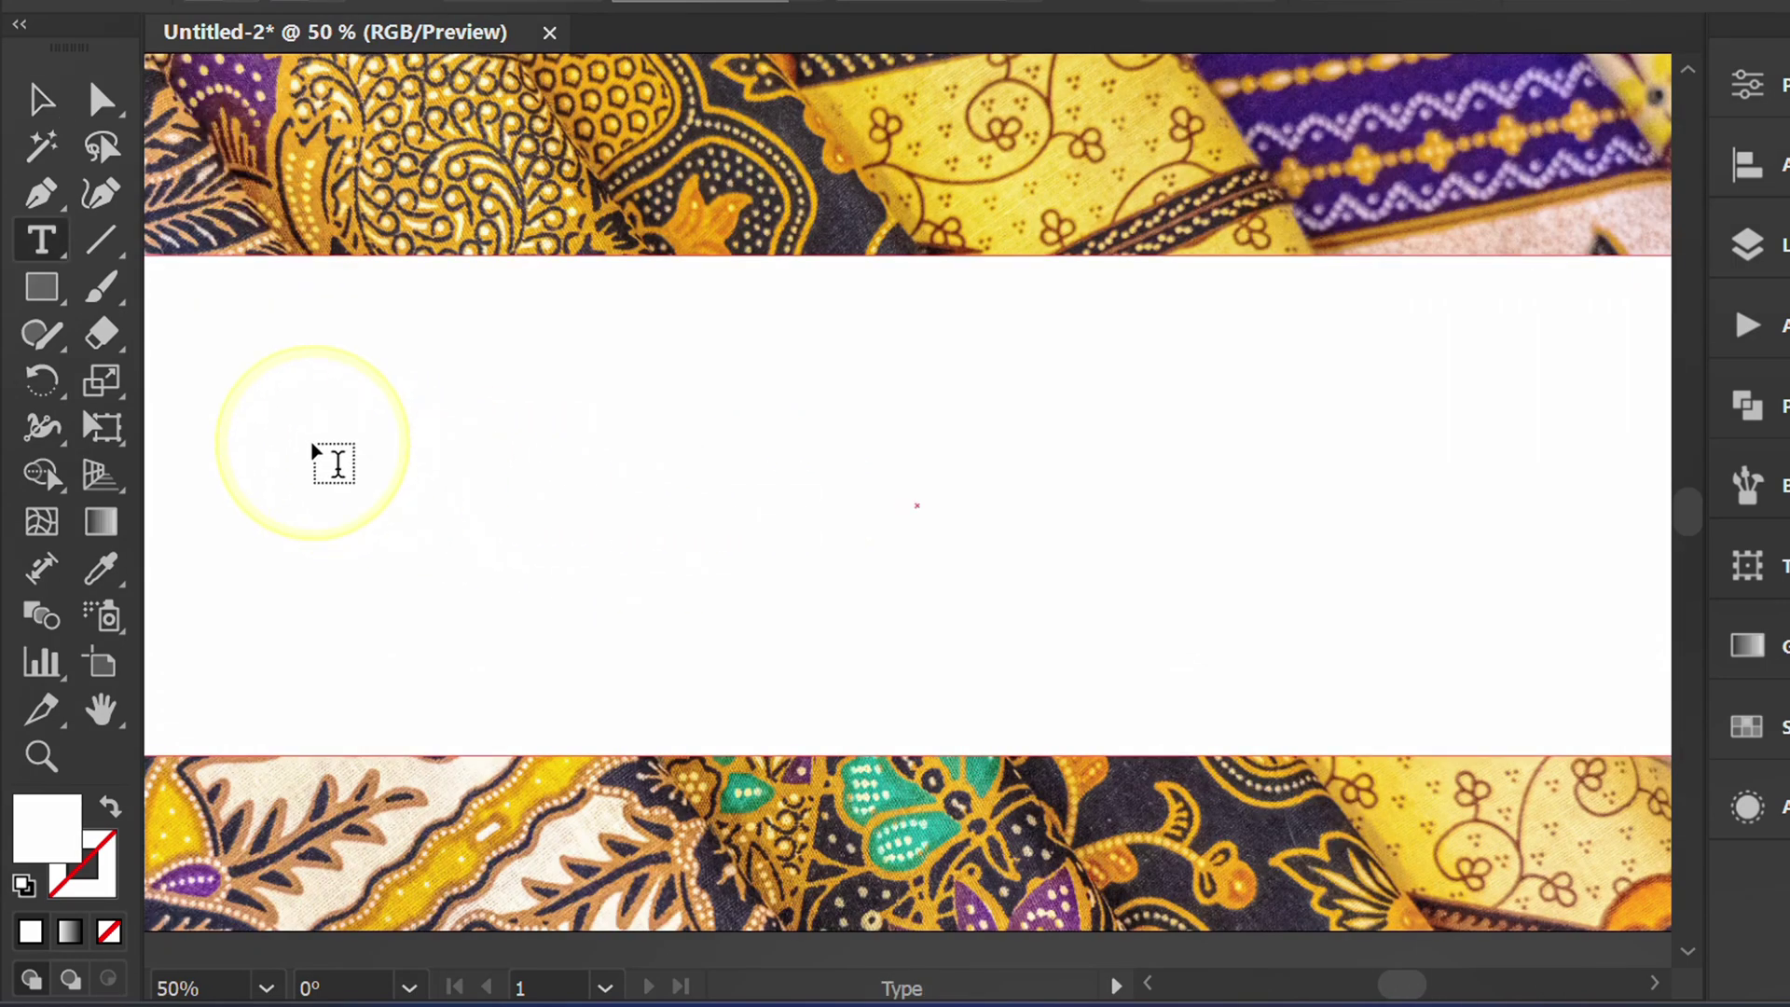
pyautogui.click(314, 451)
pyautogui.write('BATIK')
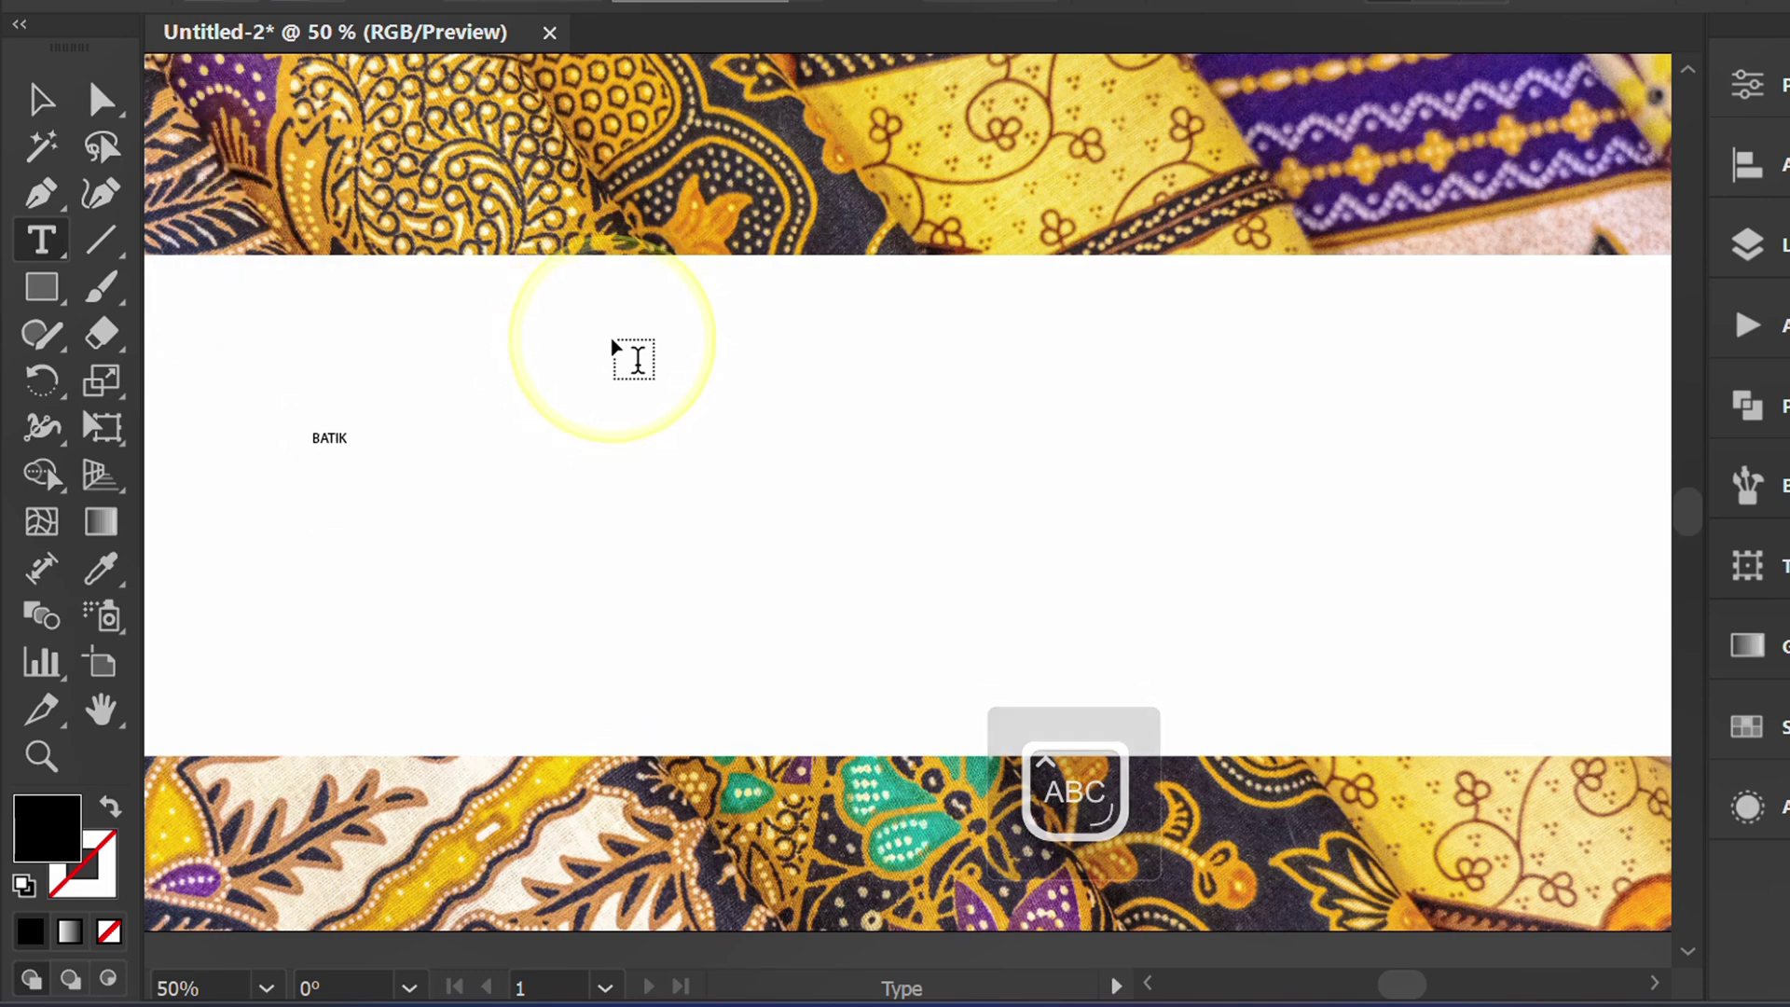
pyautogui.press('Escape')
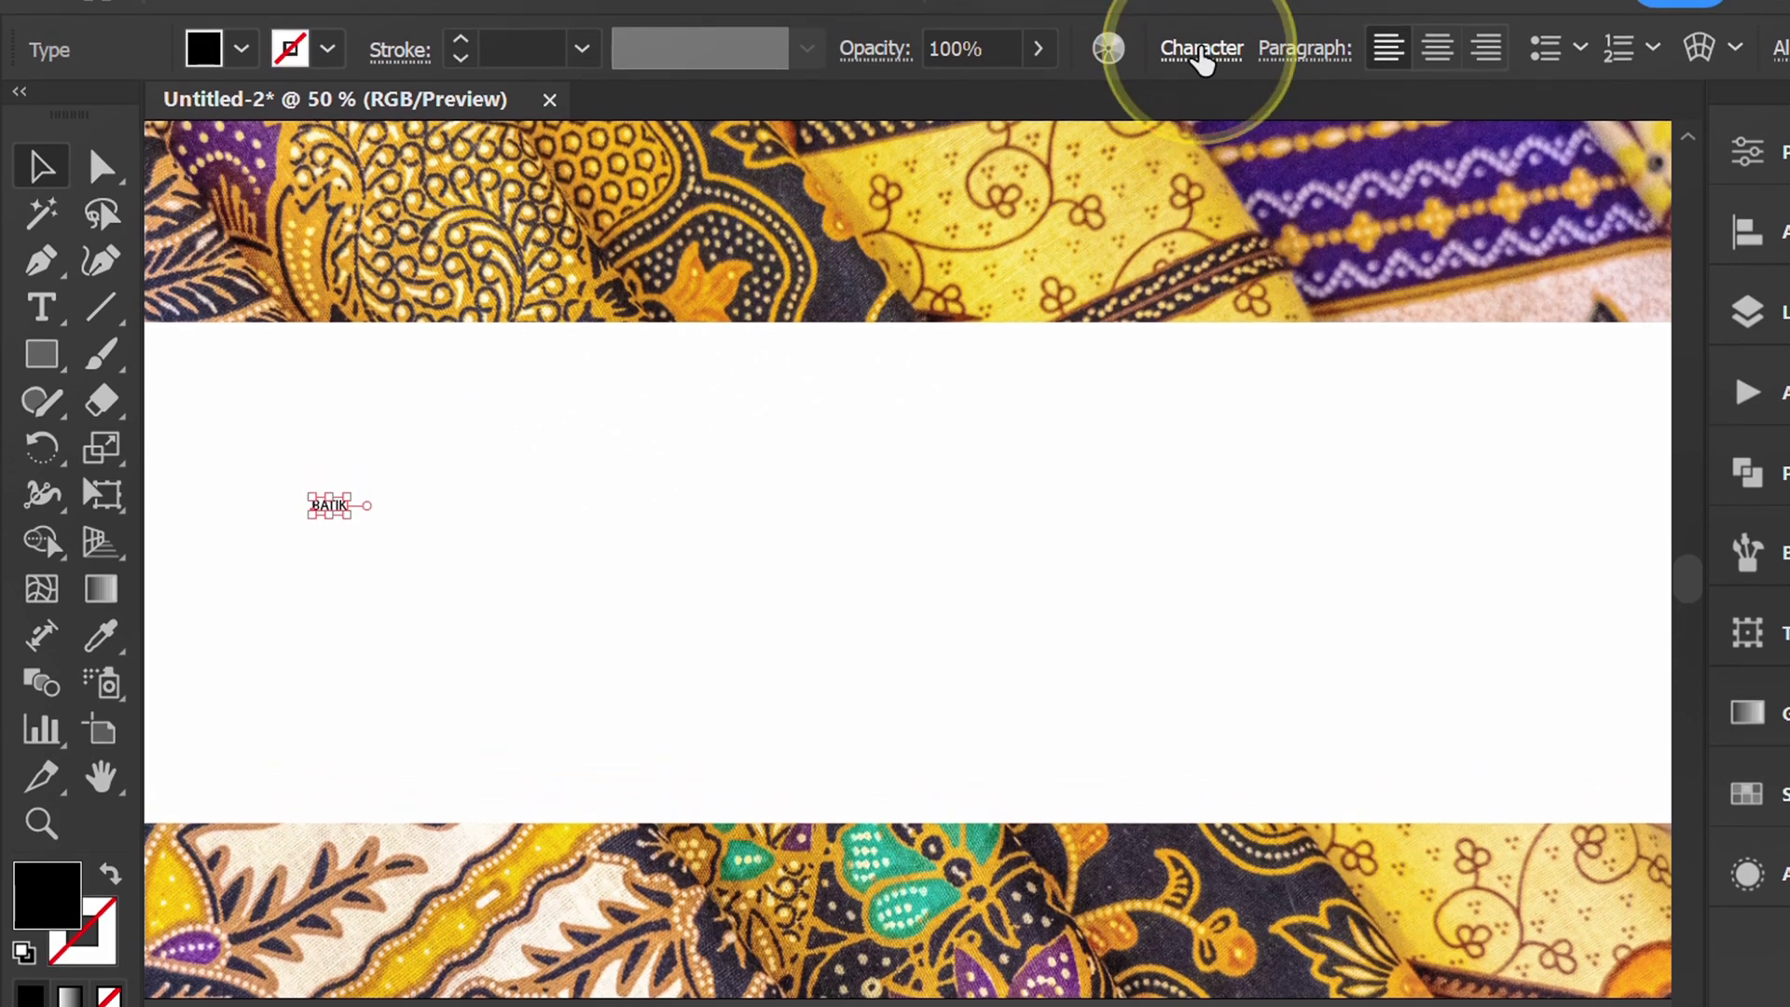
pyautogui.click(1204, 51)
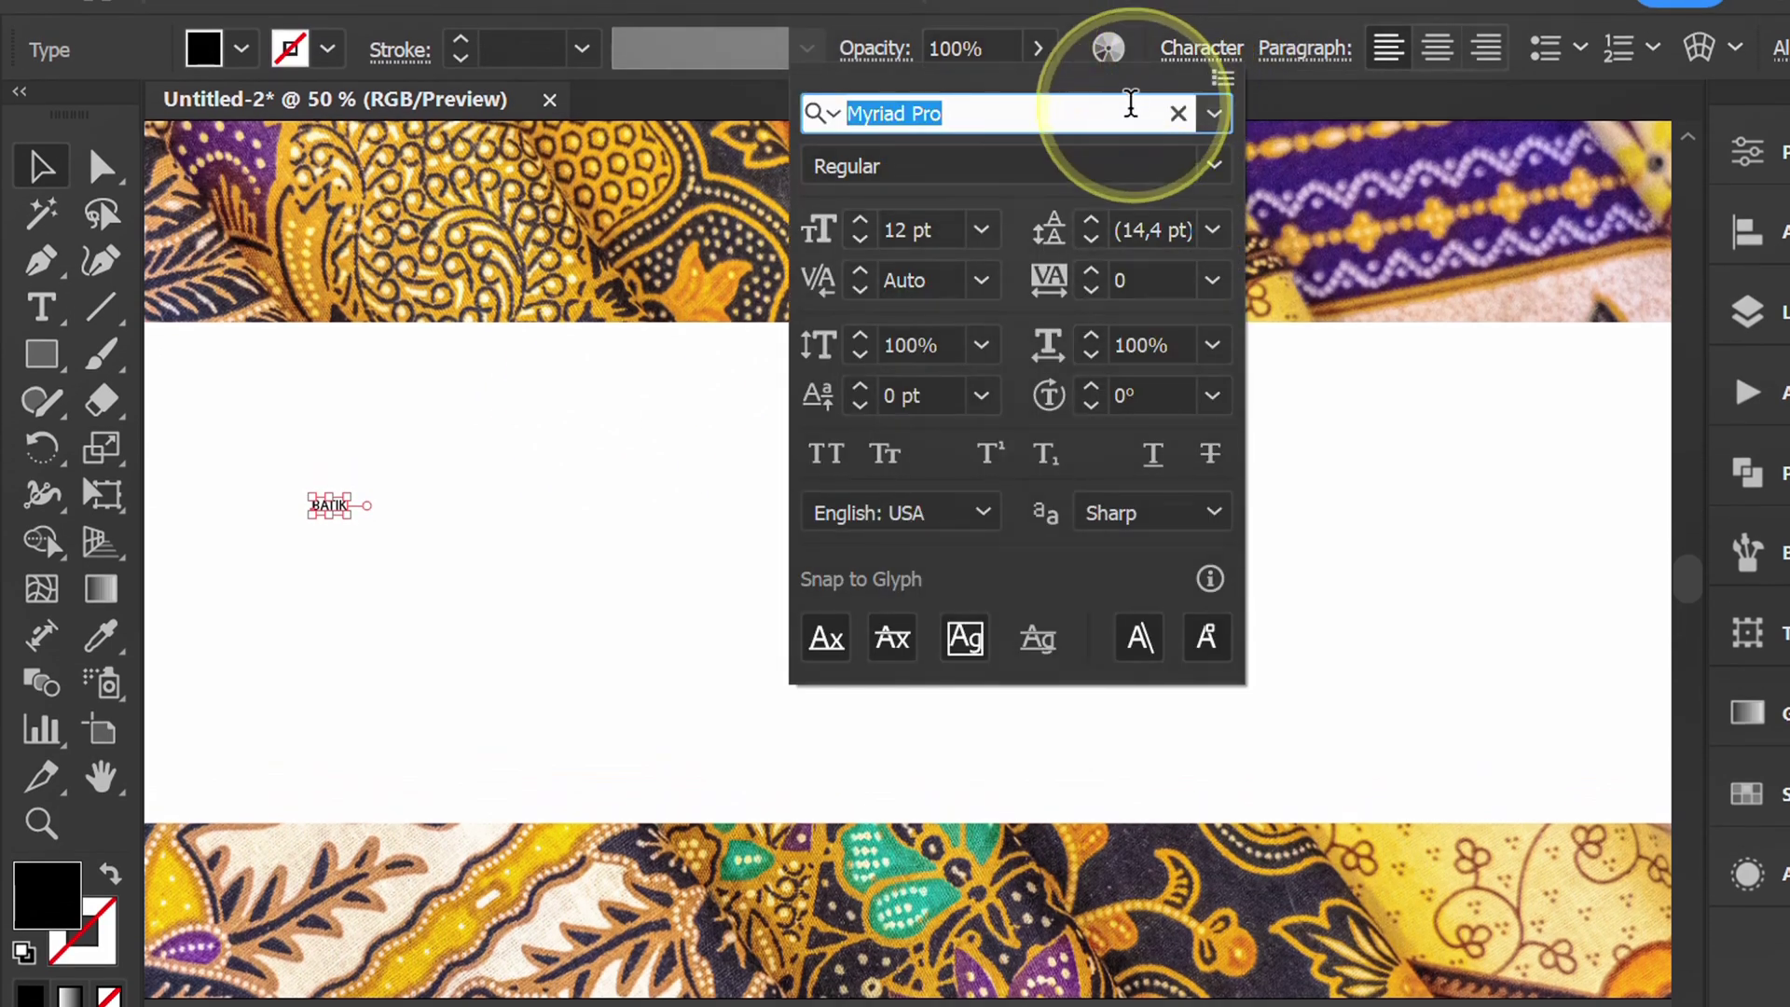
pyautogui.write('MON')
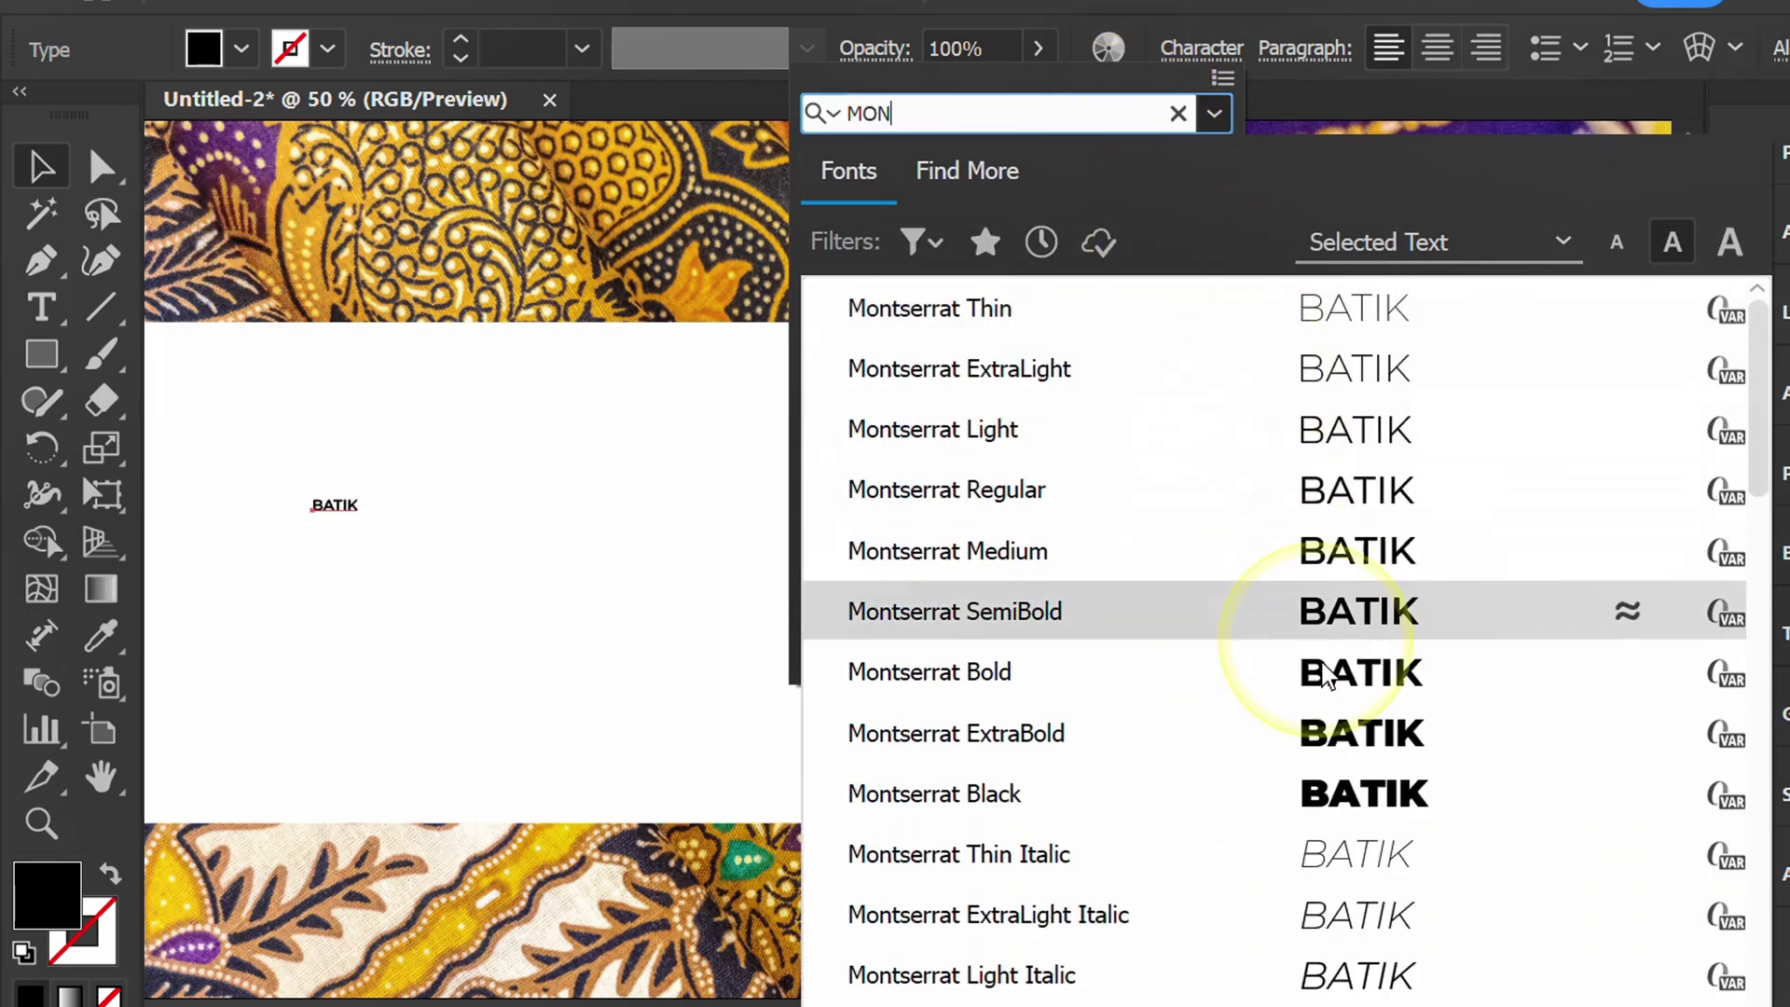
pyautogui.click(1342, 792)
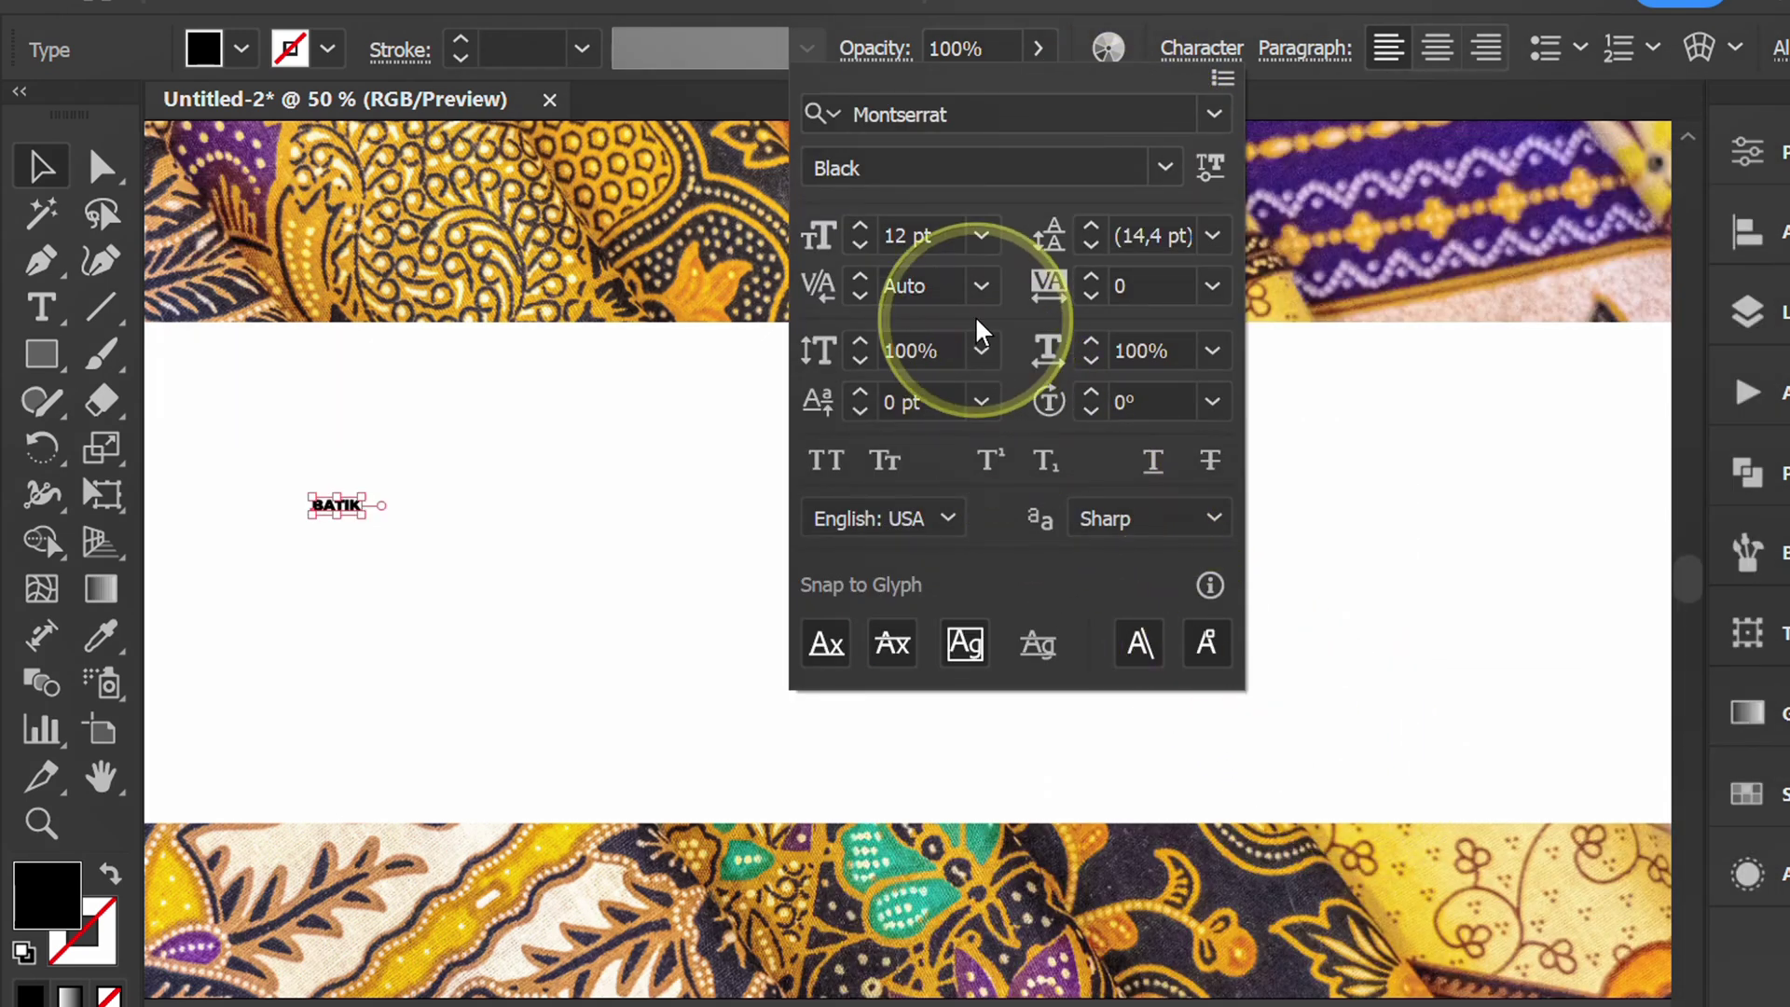
pyautogui.click(910, 235)
pyautogui.write('2')
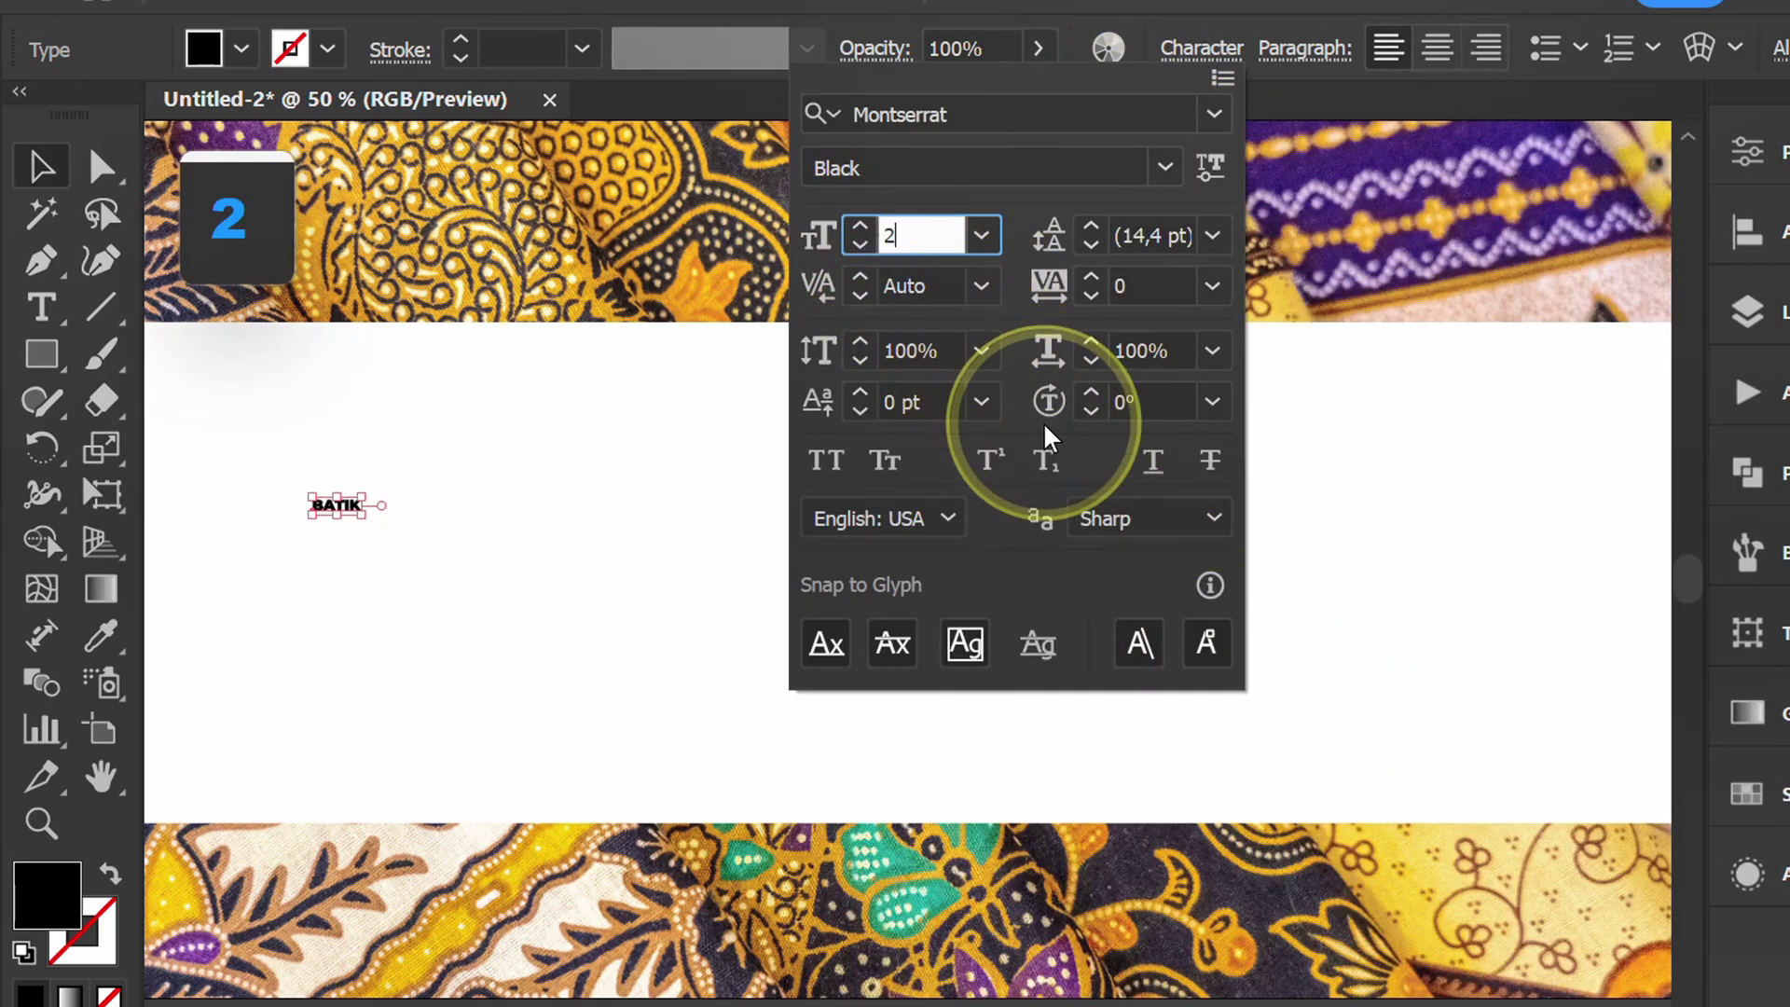
pyautogui.write('50')
pyautogui.press('Return')
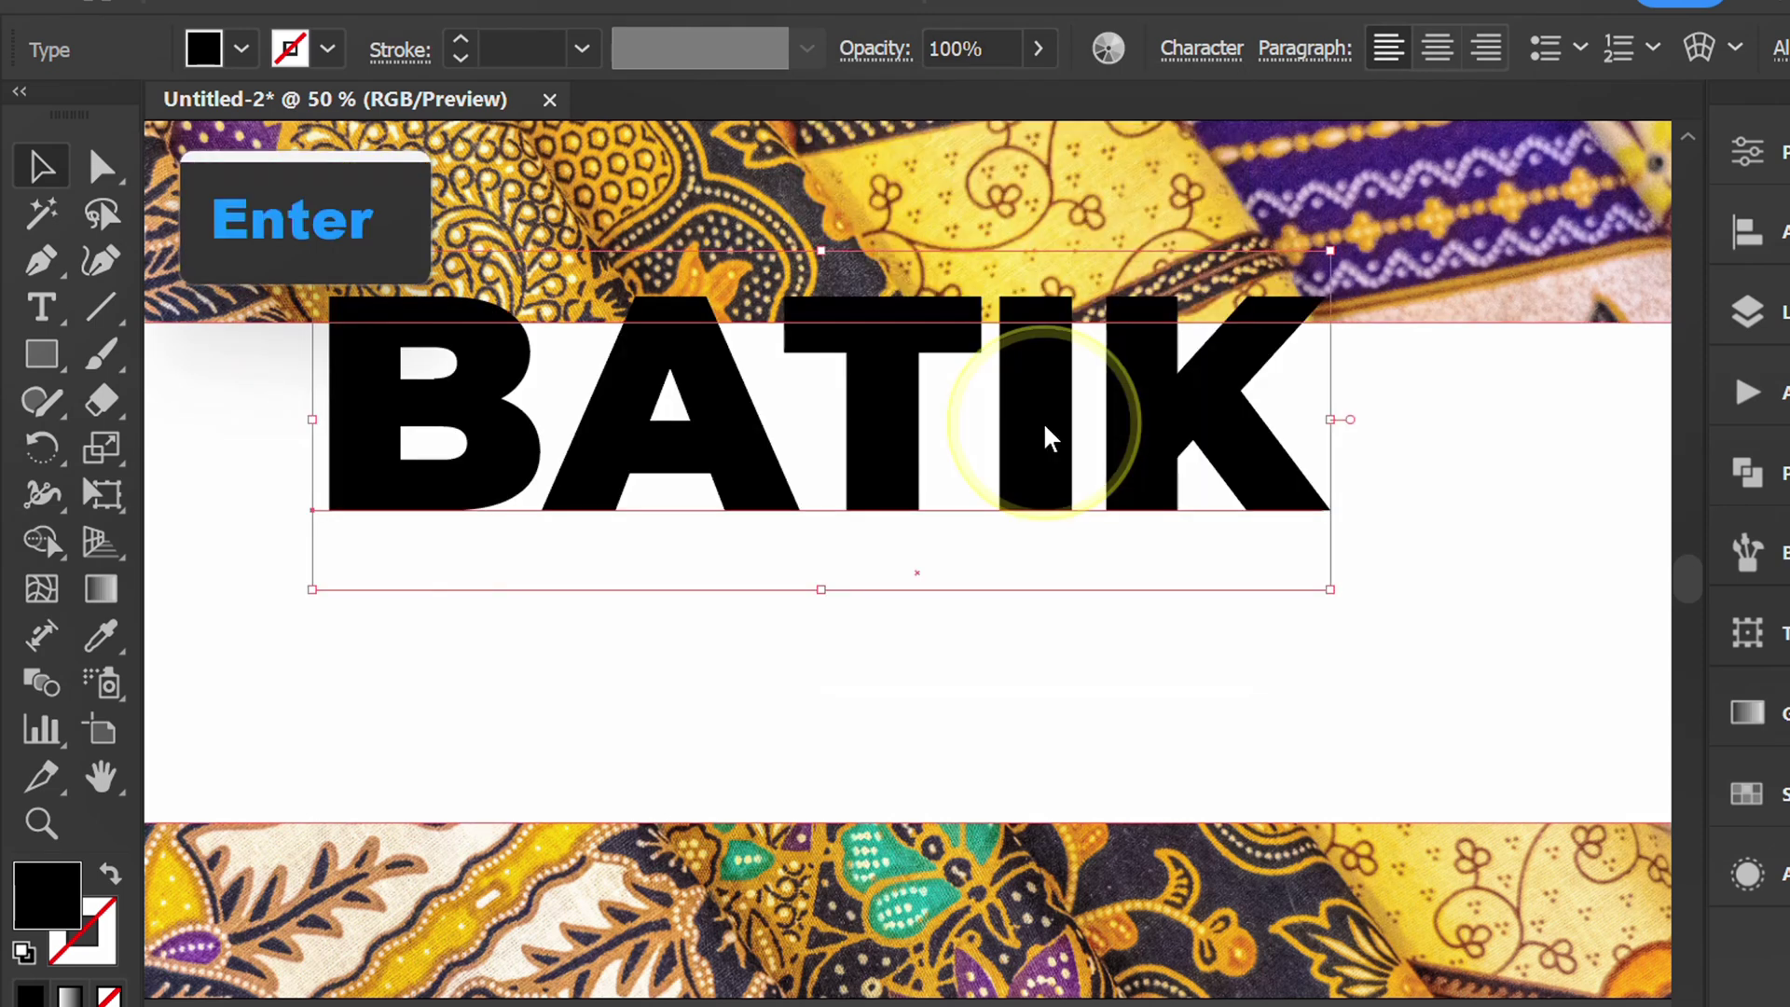
# Step: Centre BATIK in the band, convert it to outlines, and swap fill to stroke
pyautogui.moveTo(881, 461); pyautogui.dragTo(870, 588)
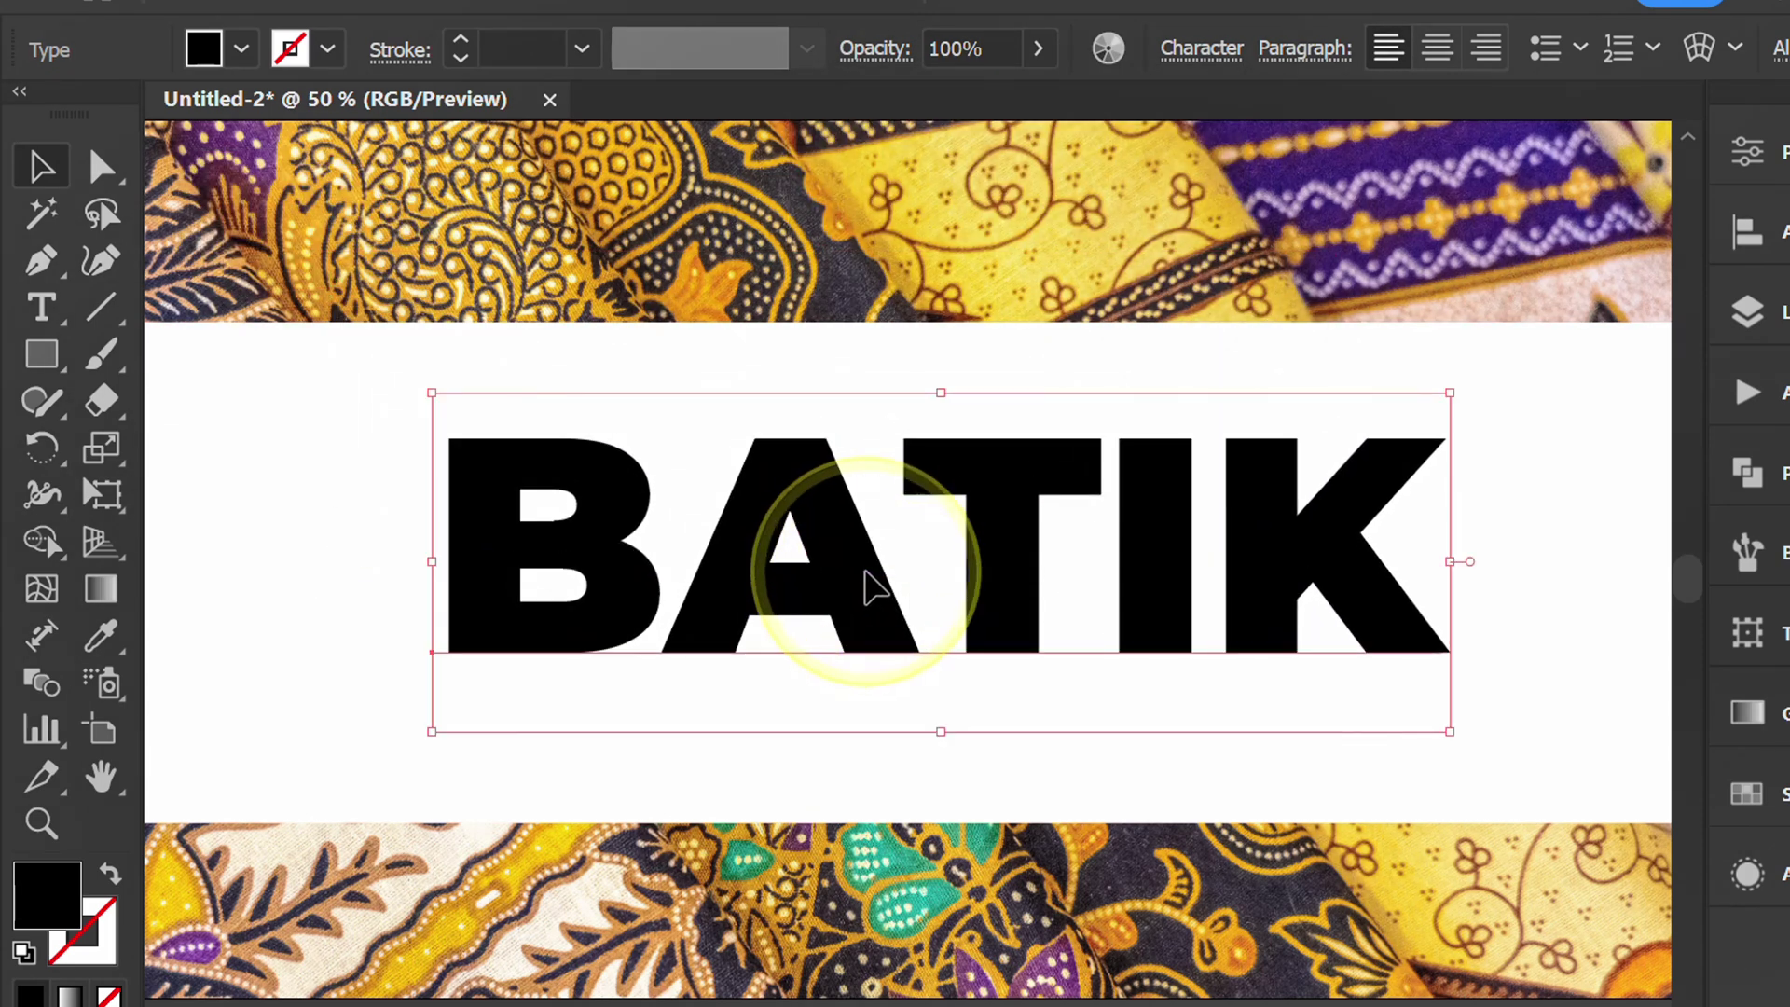
pyautogui.rightClick(756, 483)
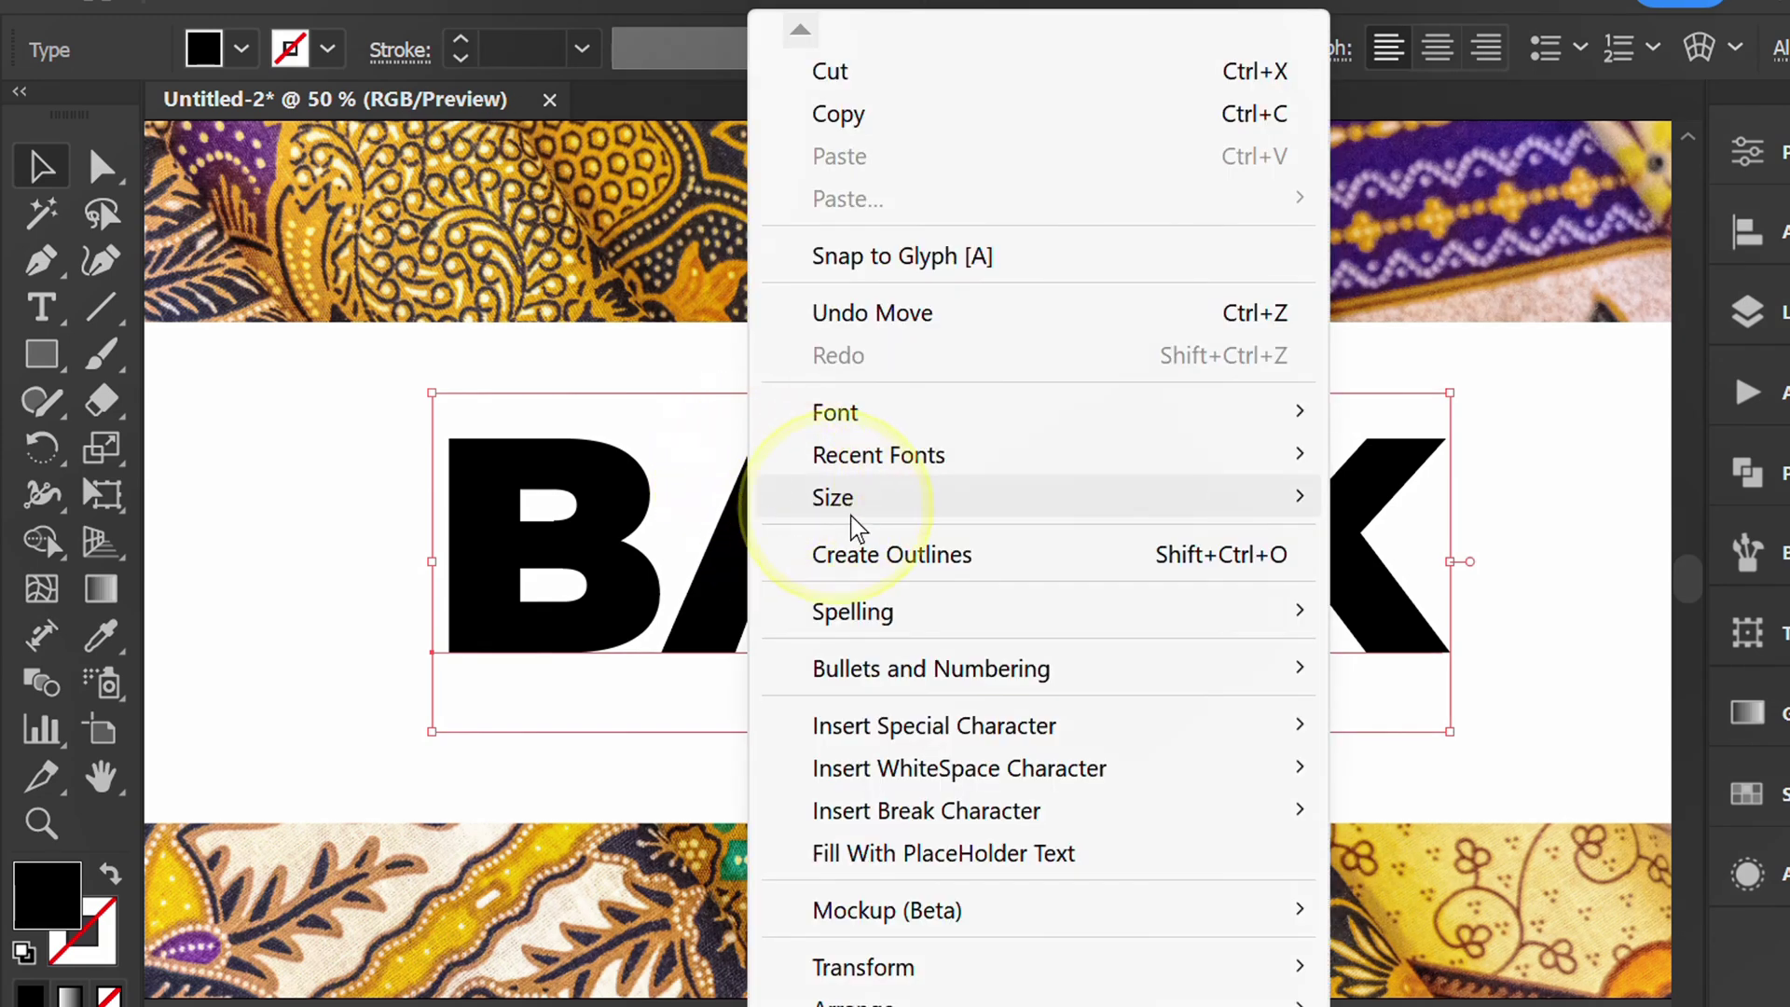
pyautogui.click(1015, 559)
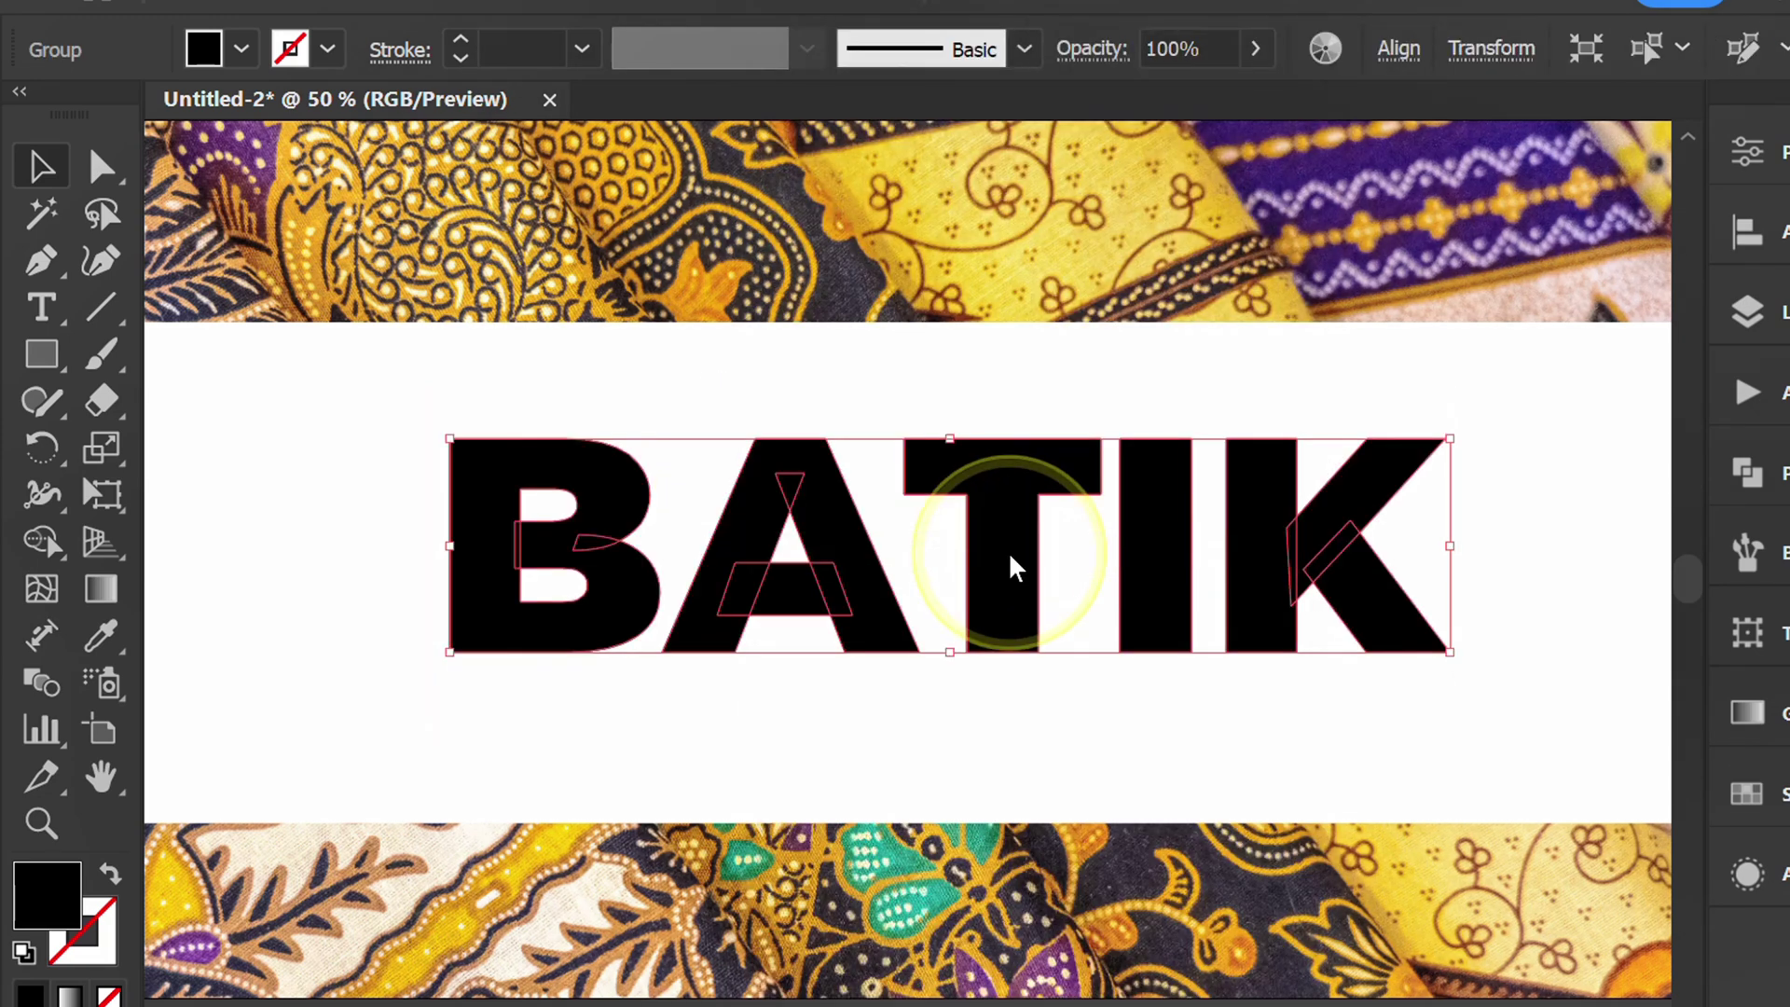
pyautogui.hotkey('shift', 'x')
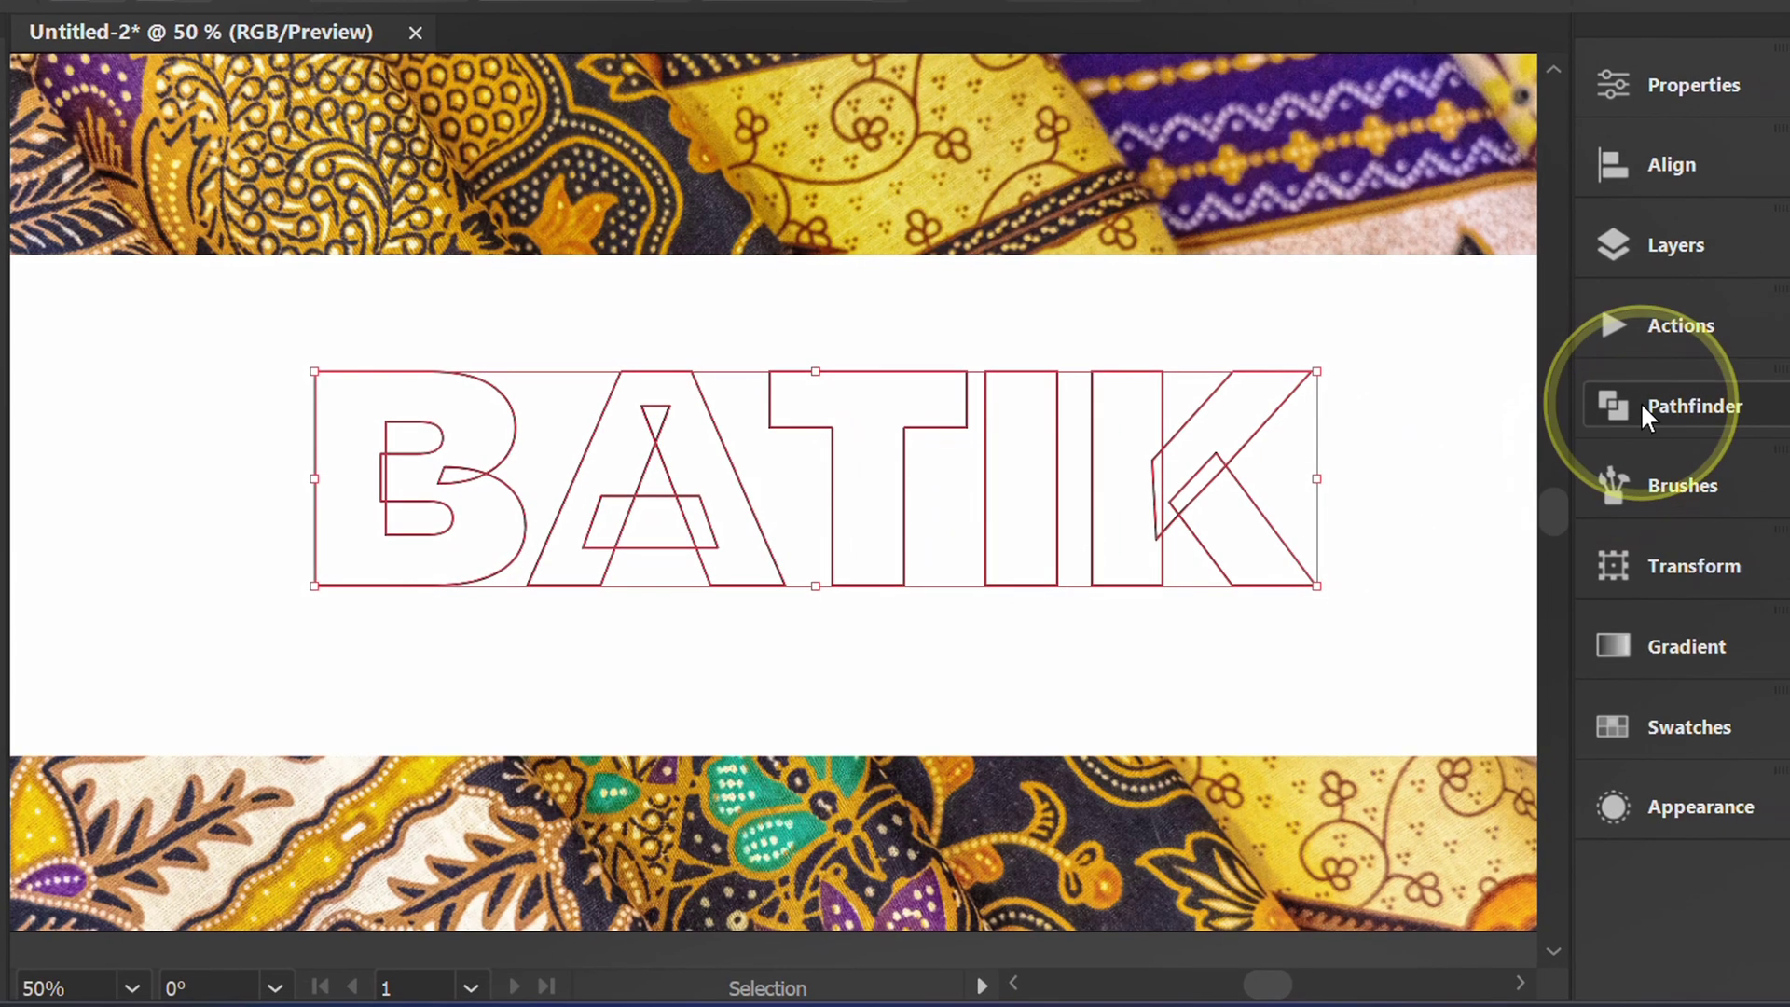
# Step: Unite the letter outlines into one compound shape and copy it
pyautogui.click(1750, 474)
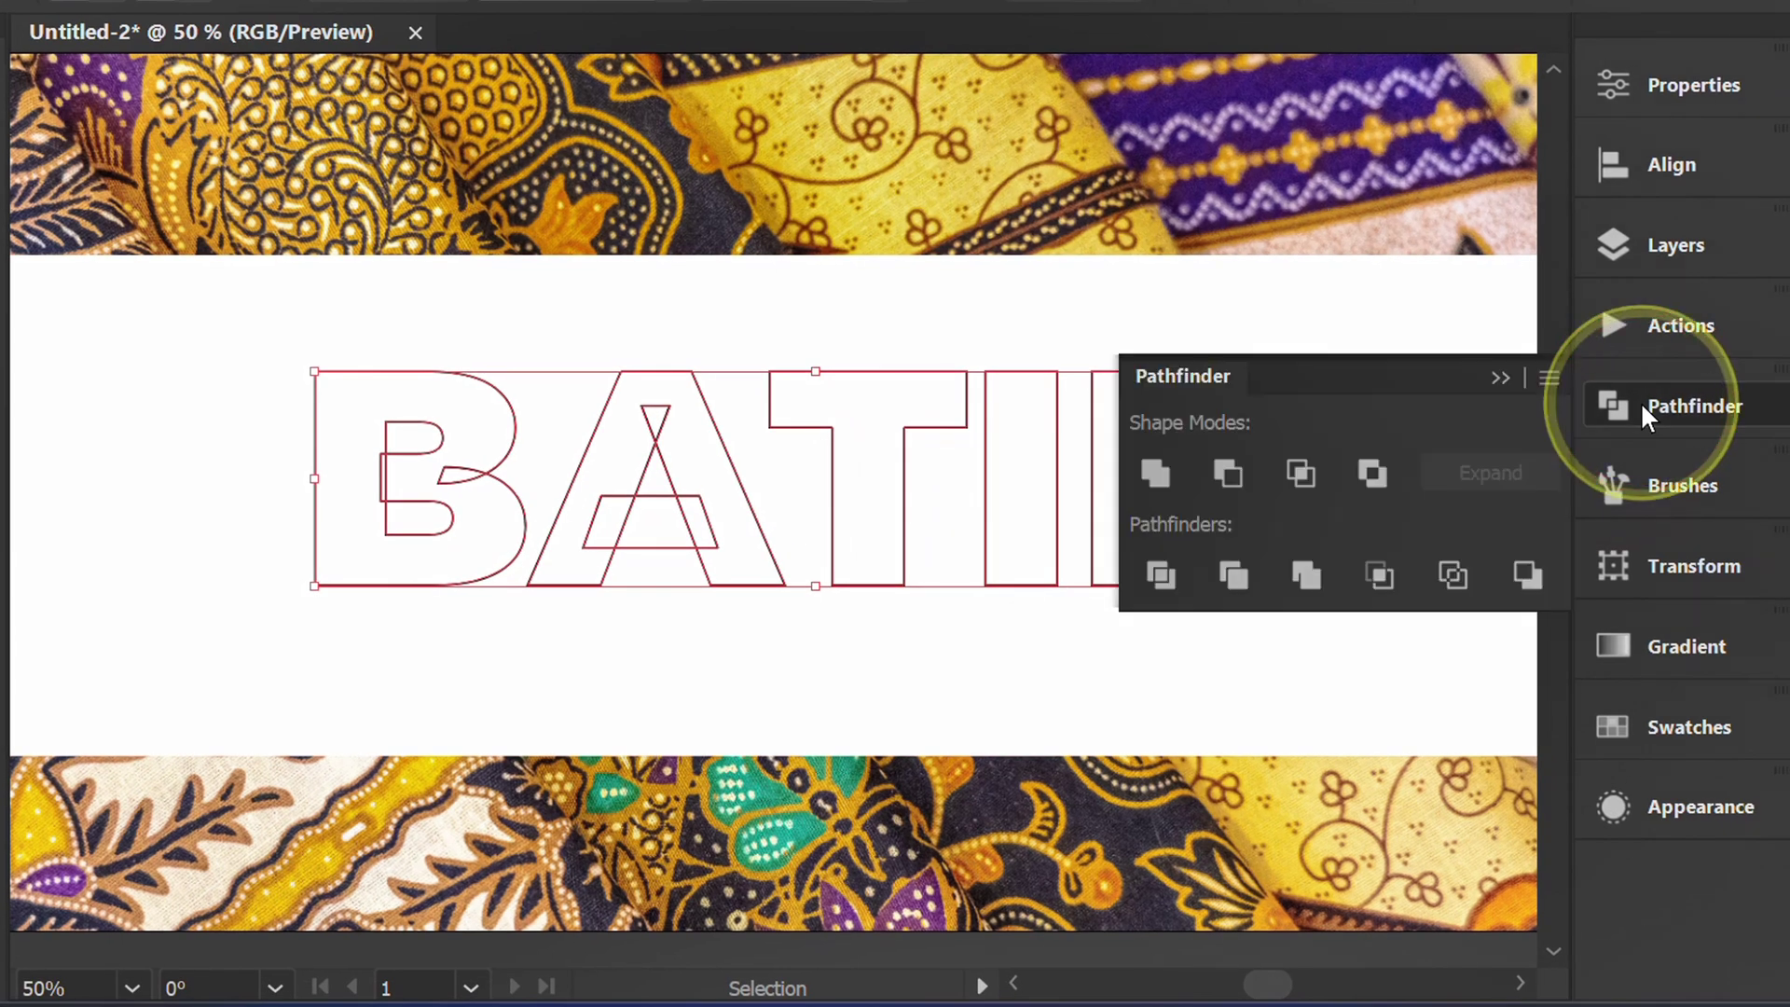
pyautogui.click(1158, 477)
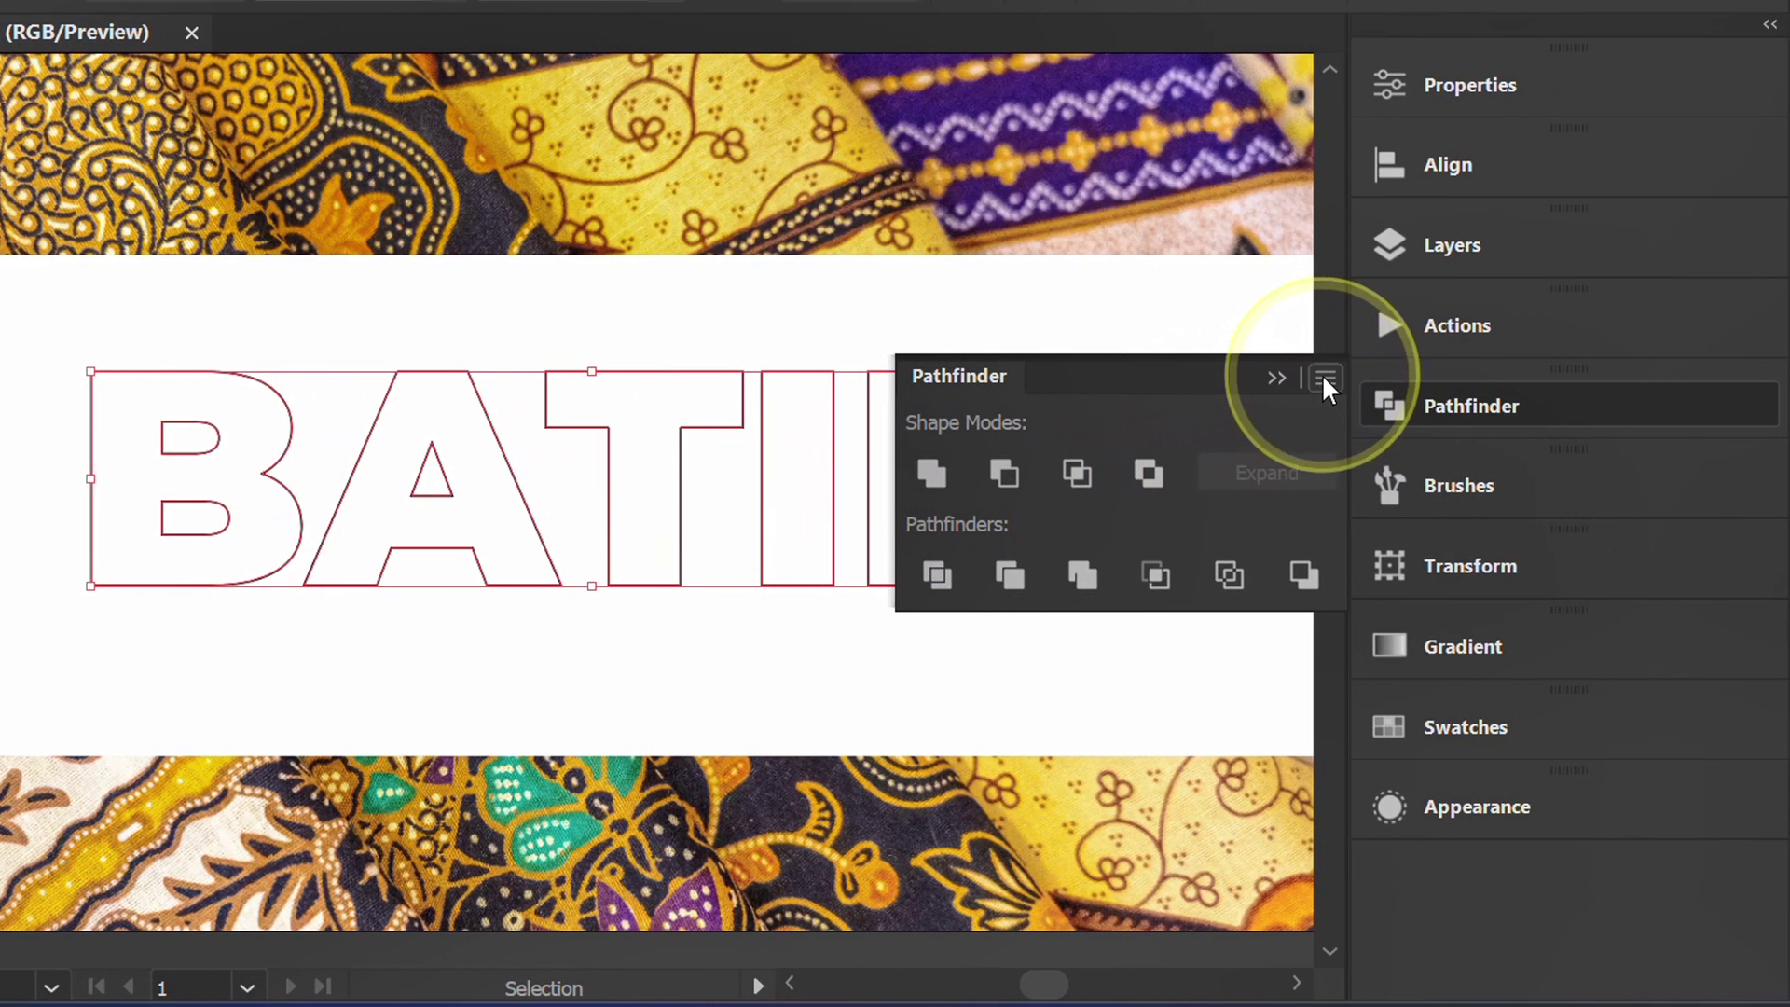
pyautogui.click(1321, 378)
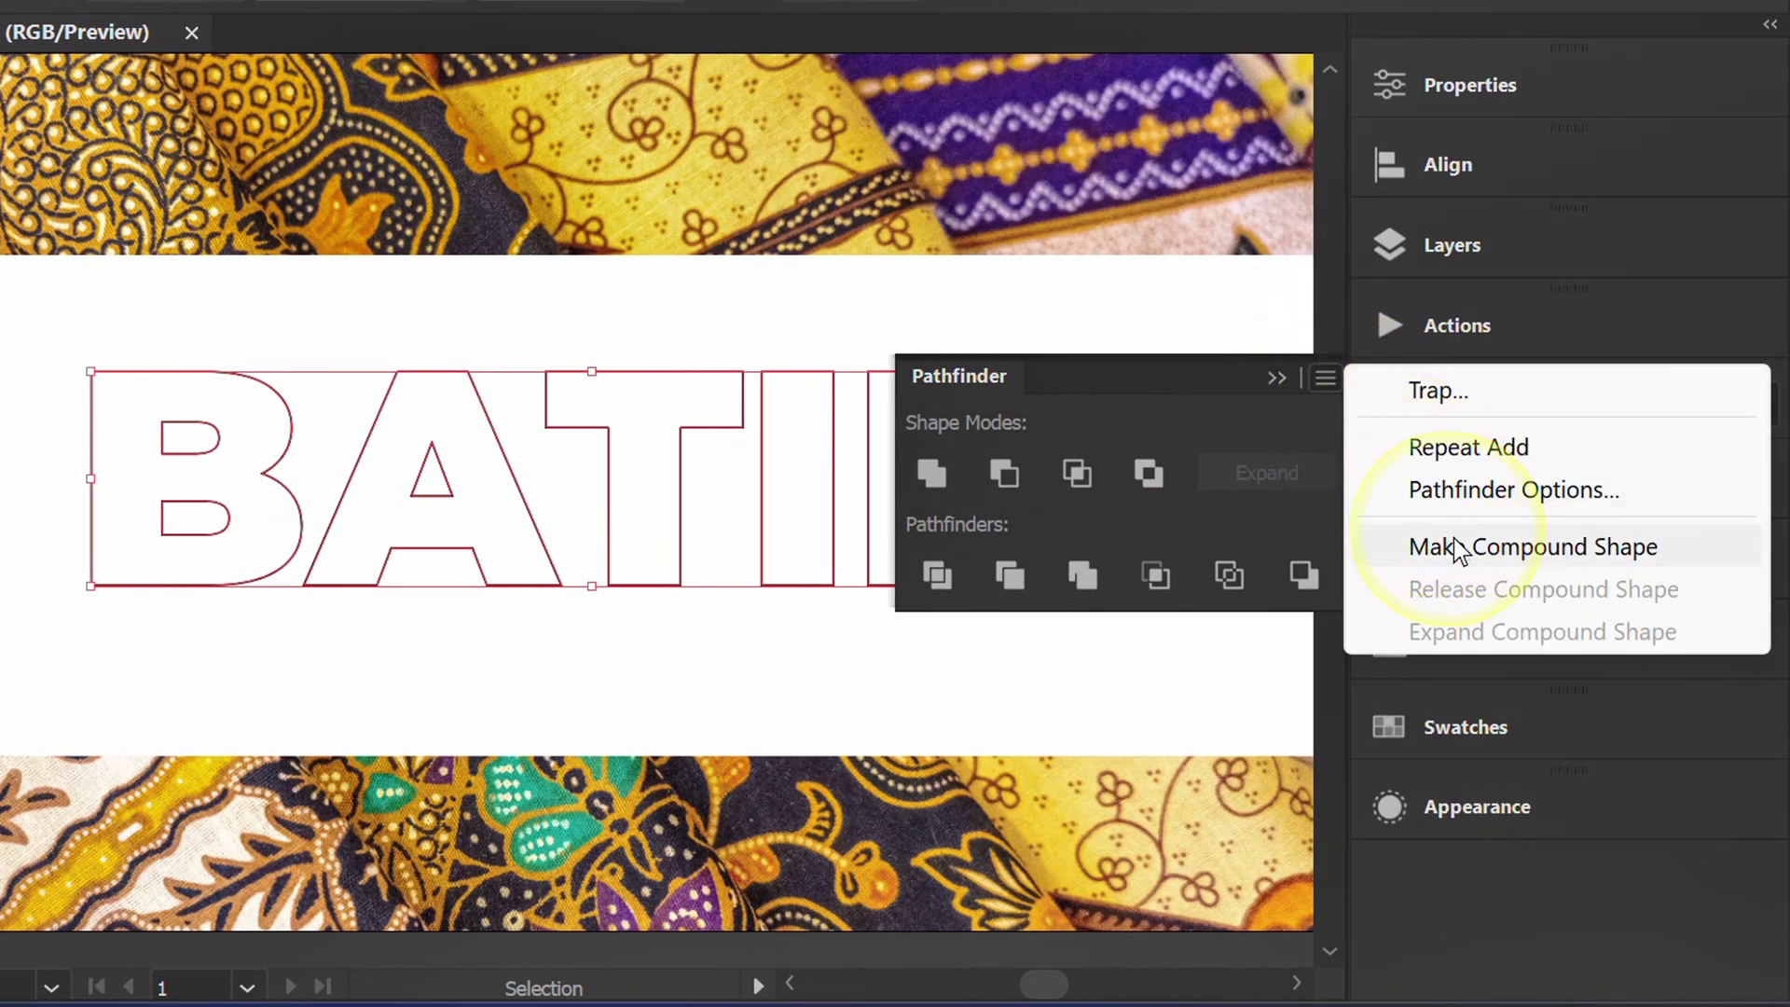
pyautogui.click(1493, 550)
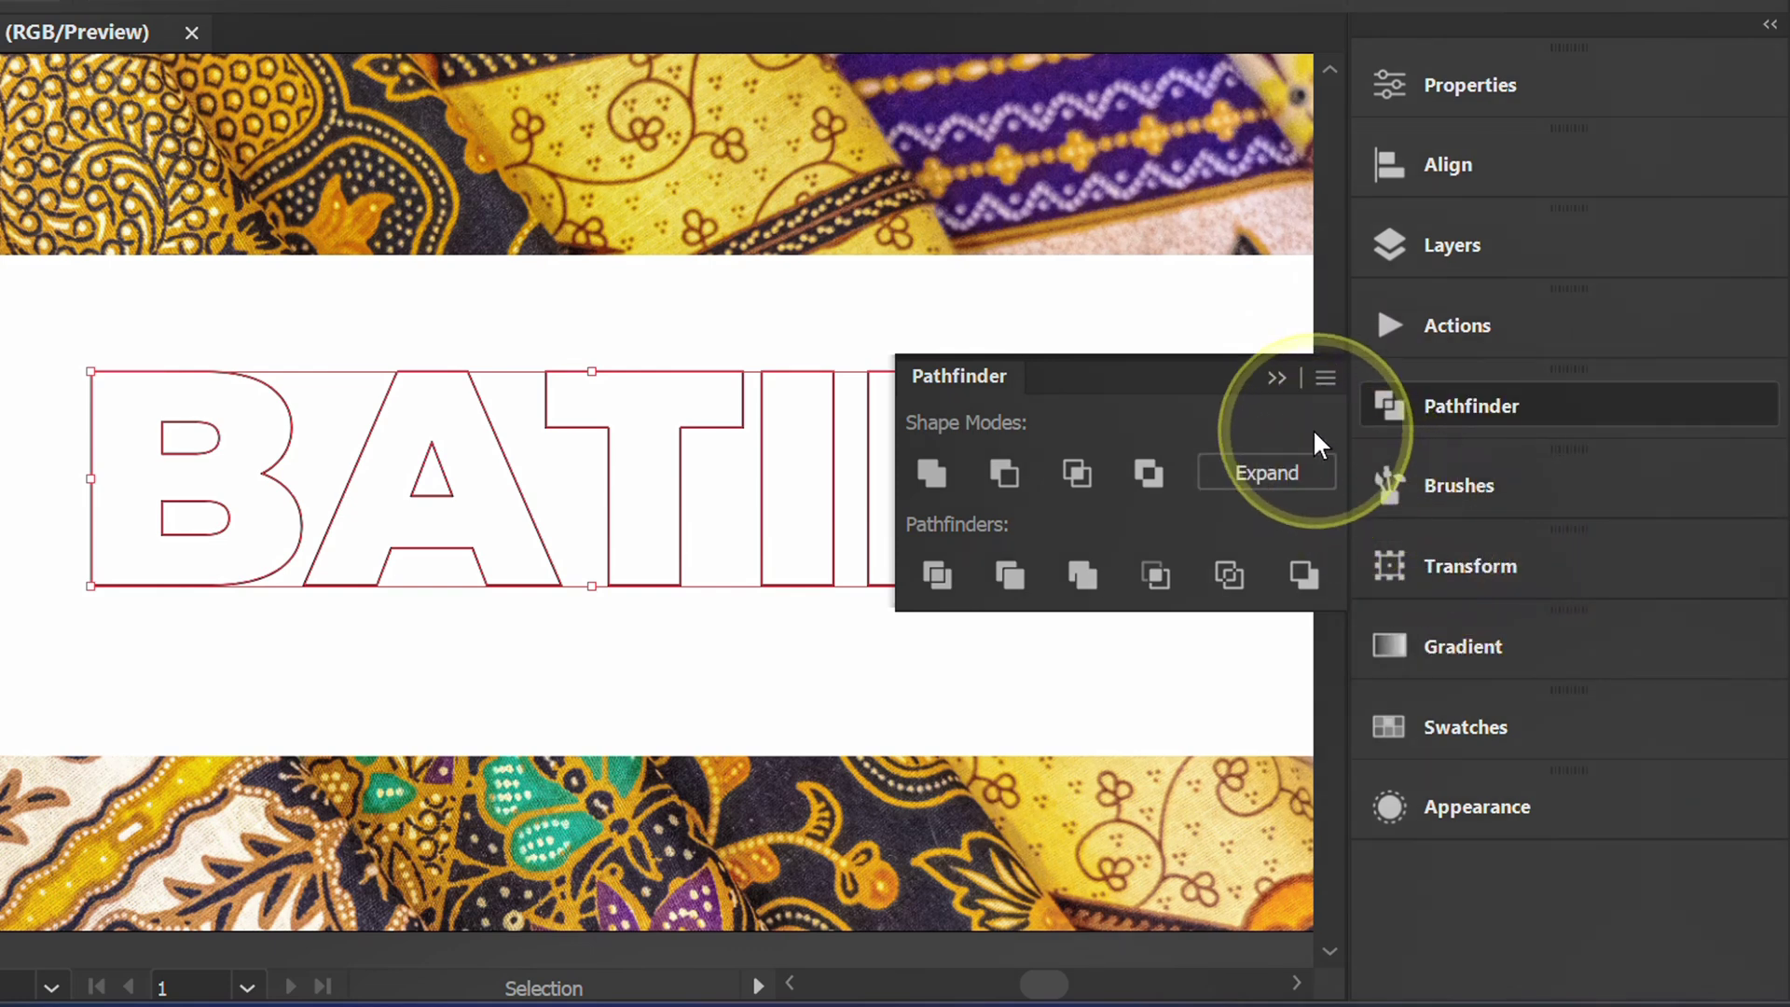
pyautogui.click(1277, 378)
pyautogui.hotkey('ctrl', 'c')
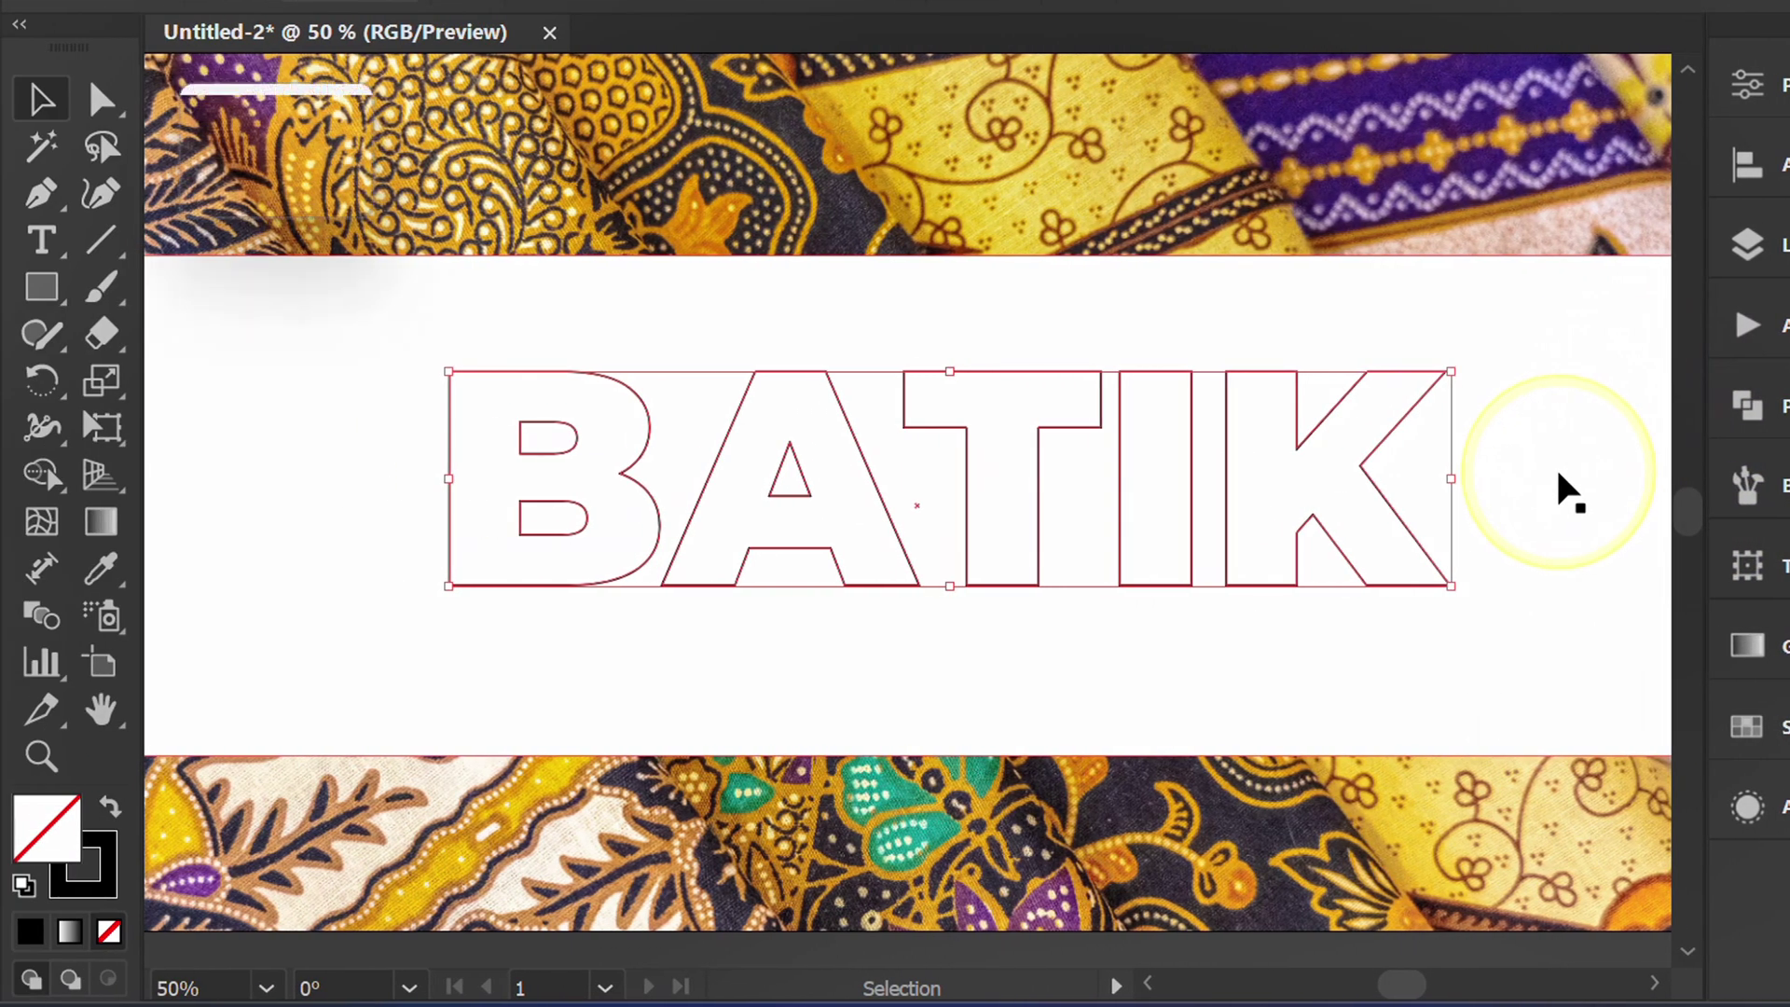
pyautogui.press('v')
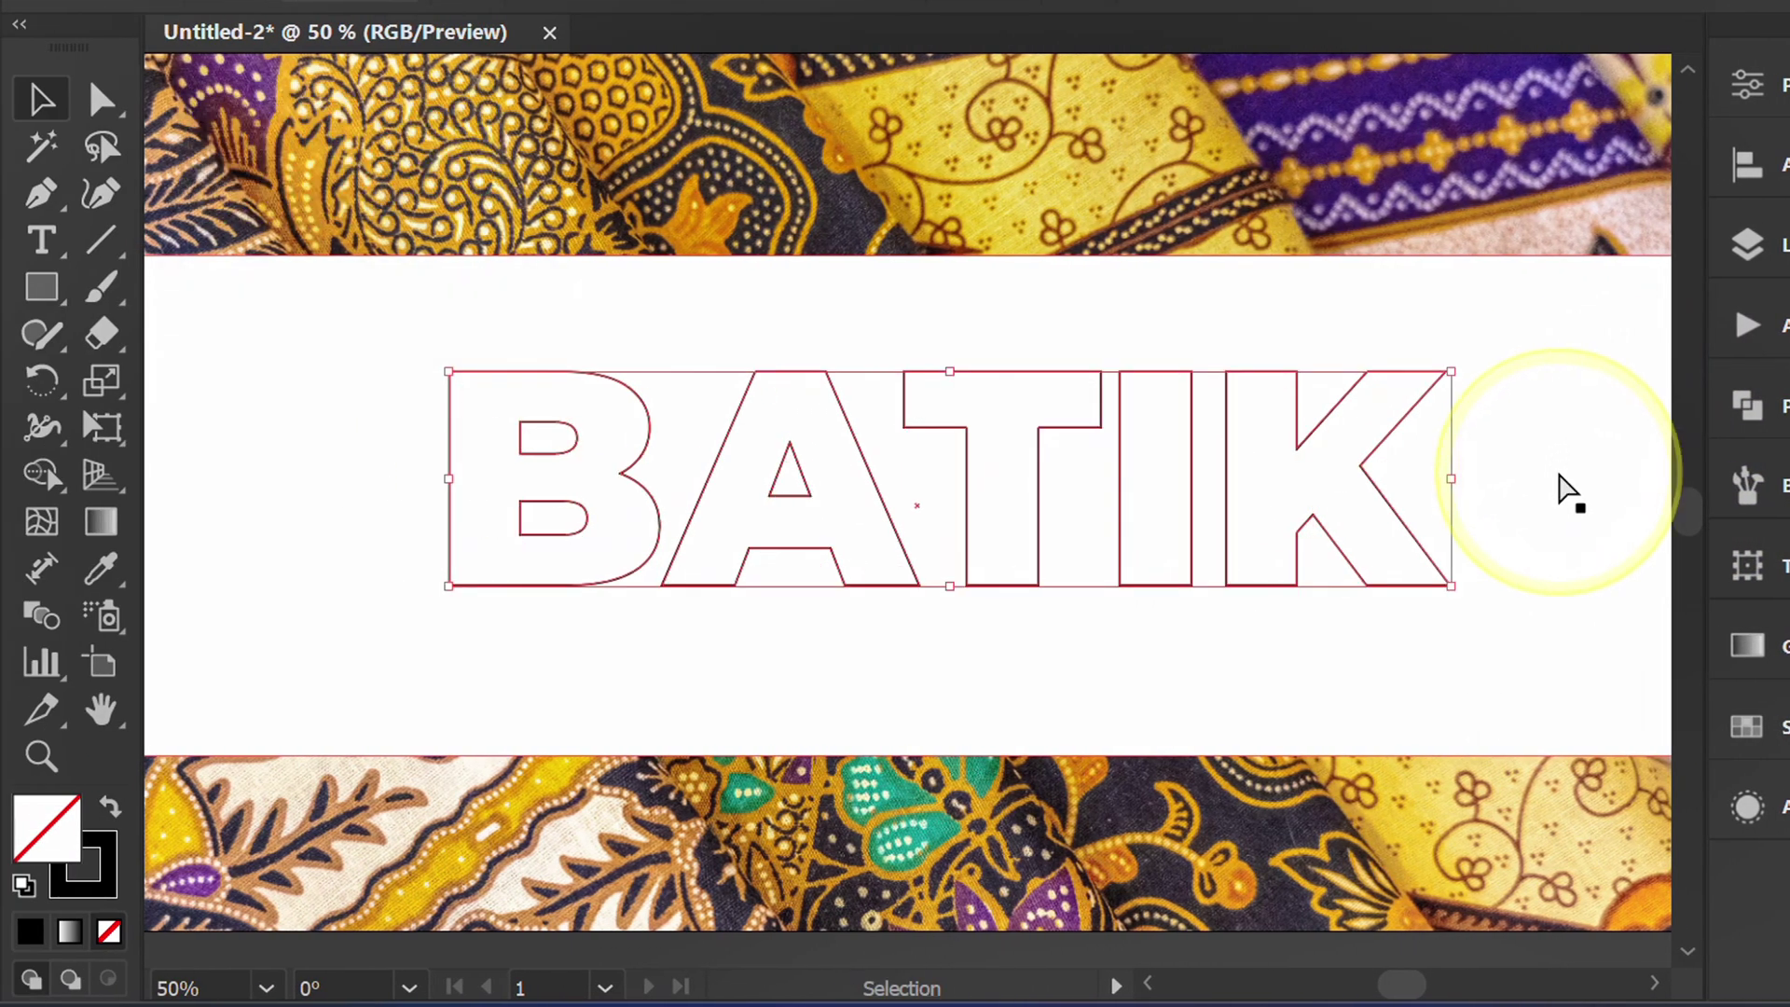
# Step: Place a second copy of the batik textile photo into the document
pyautogui.click(1568, 490)
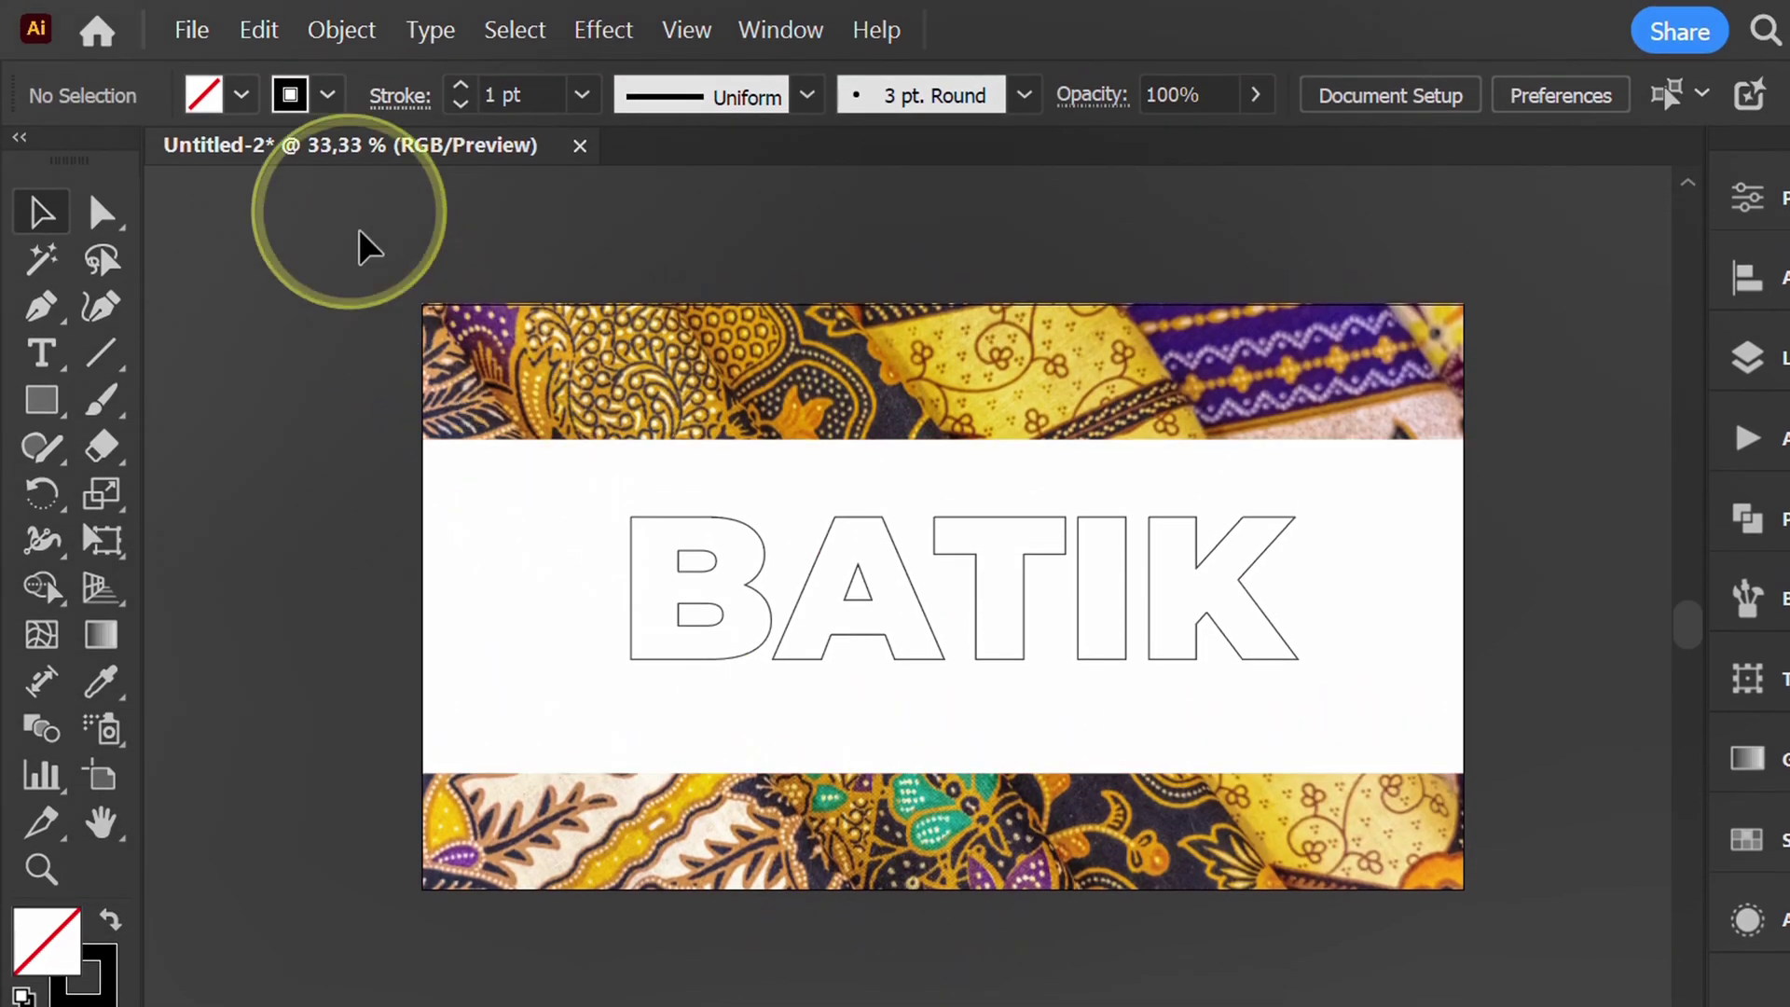
pyautogui.click(192, 30)
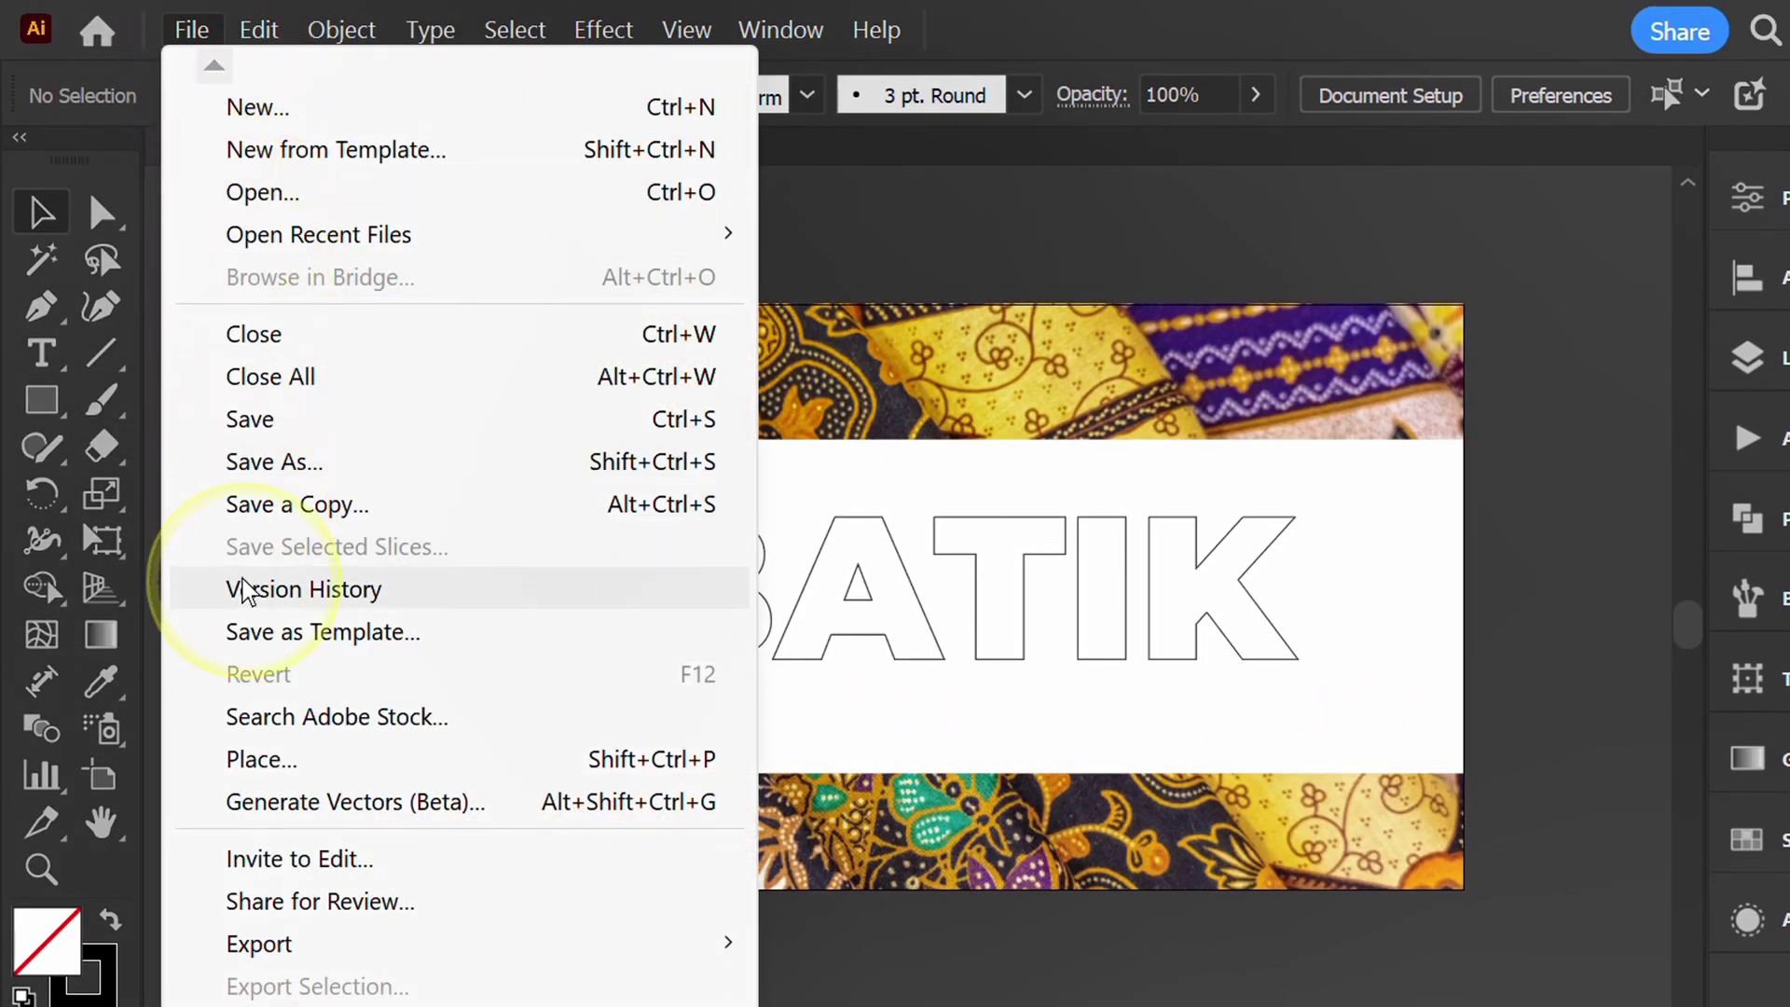
pyautogui.click(262, 760)
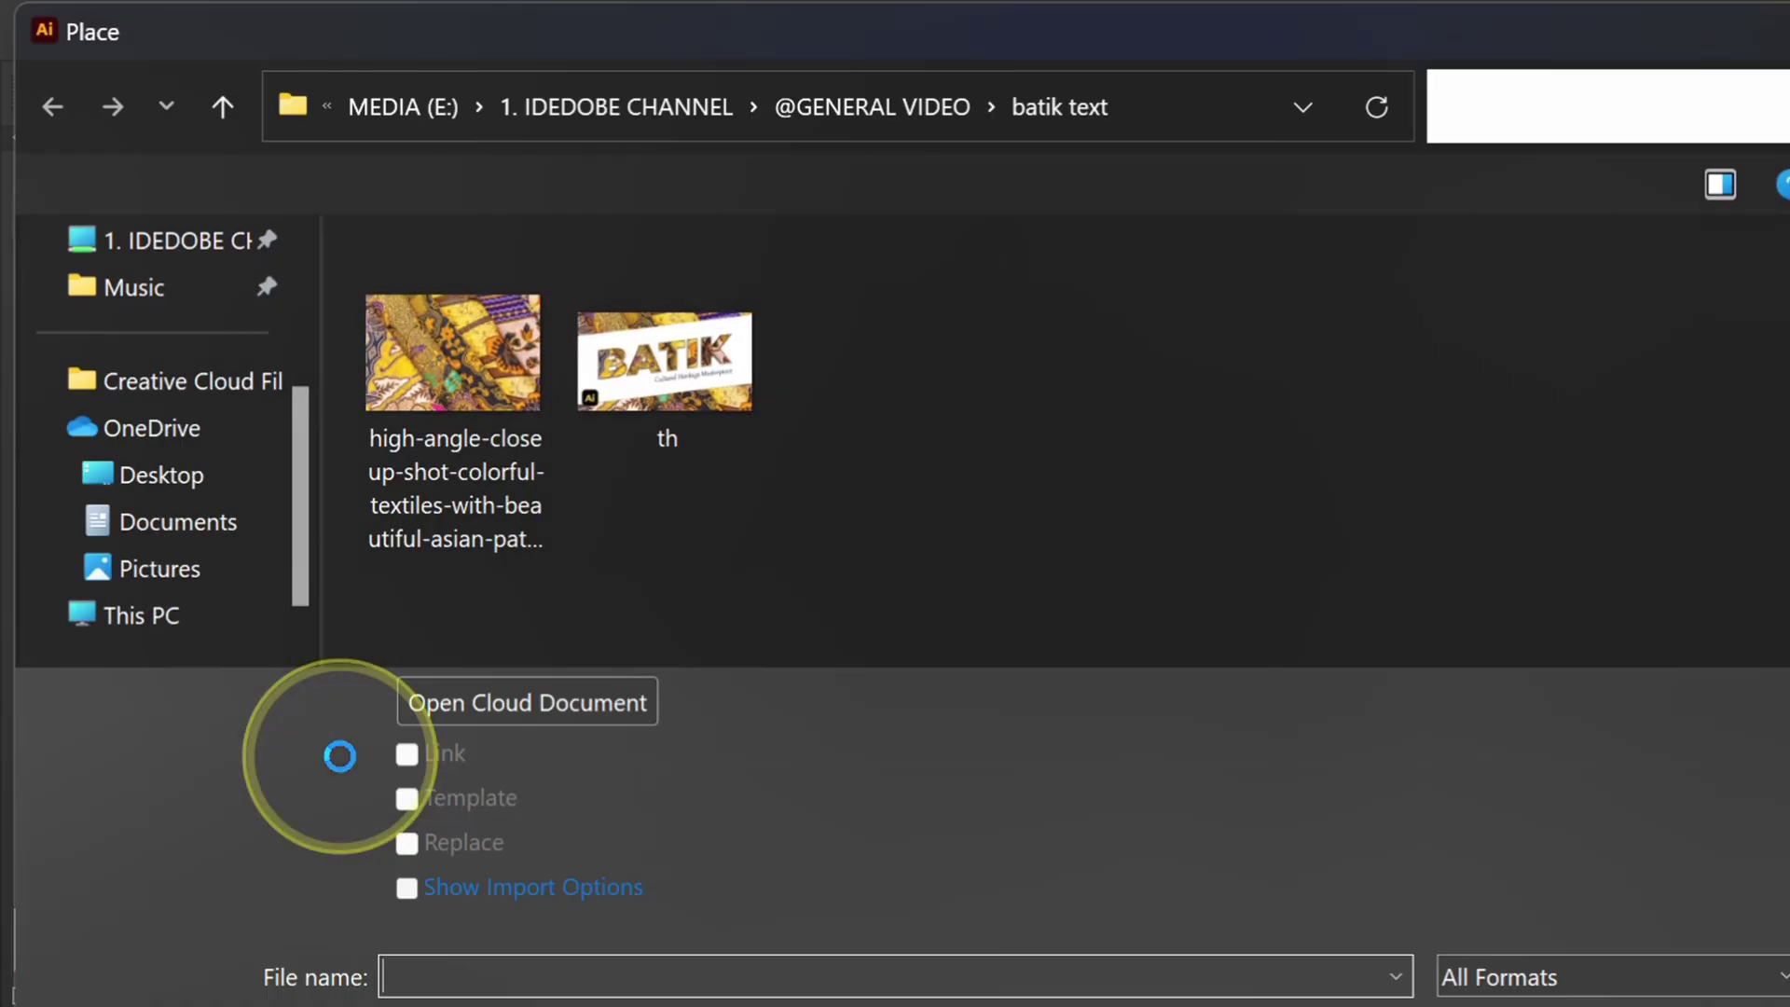
pyautogui.click(454, 354)
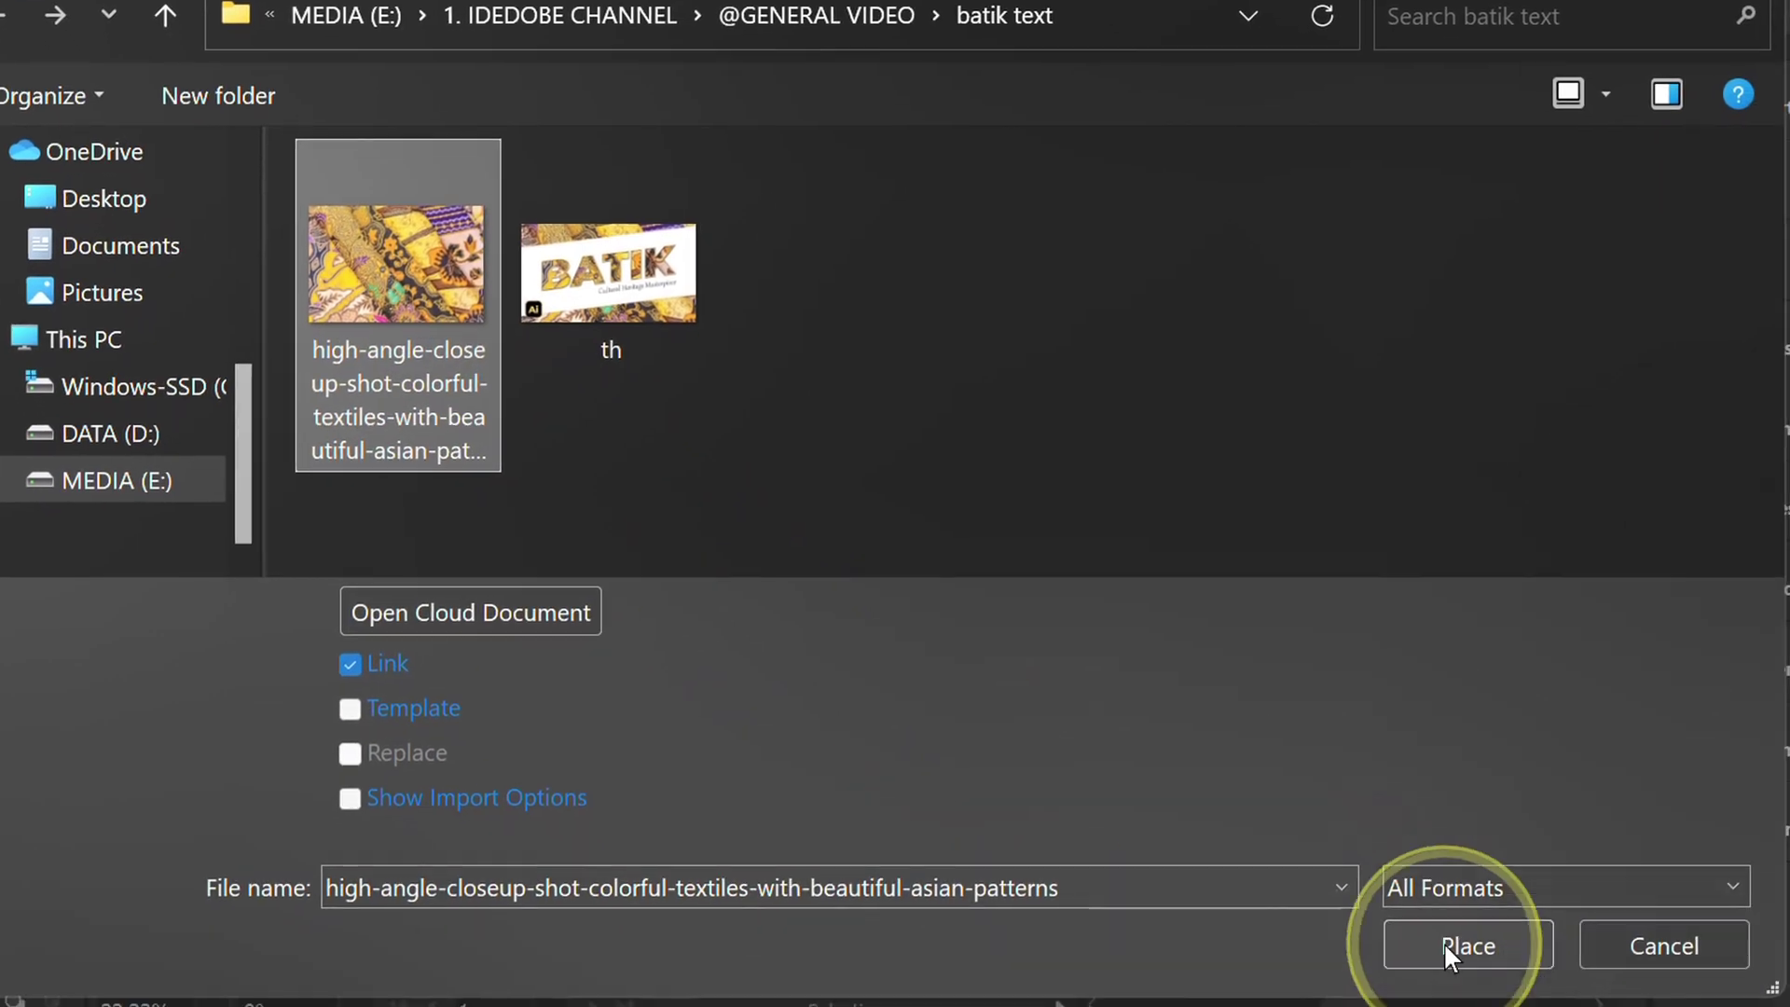
pyautogui.click(1467, 945)
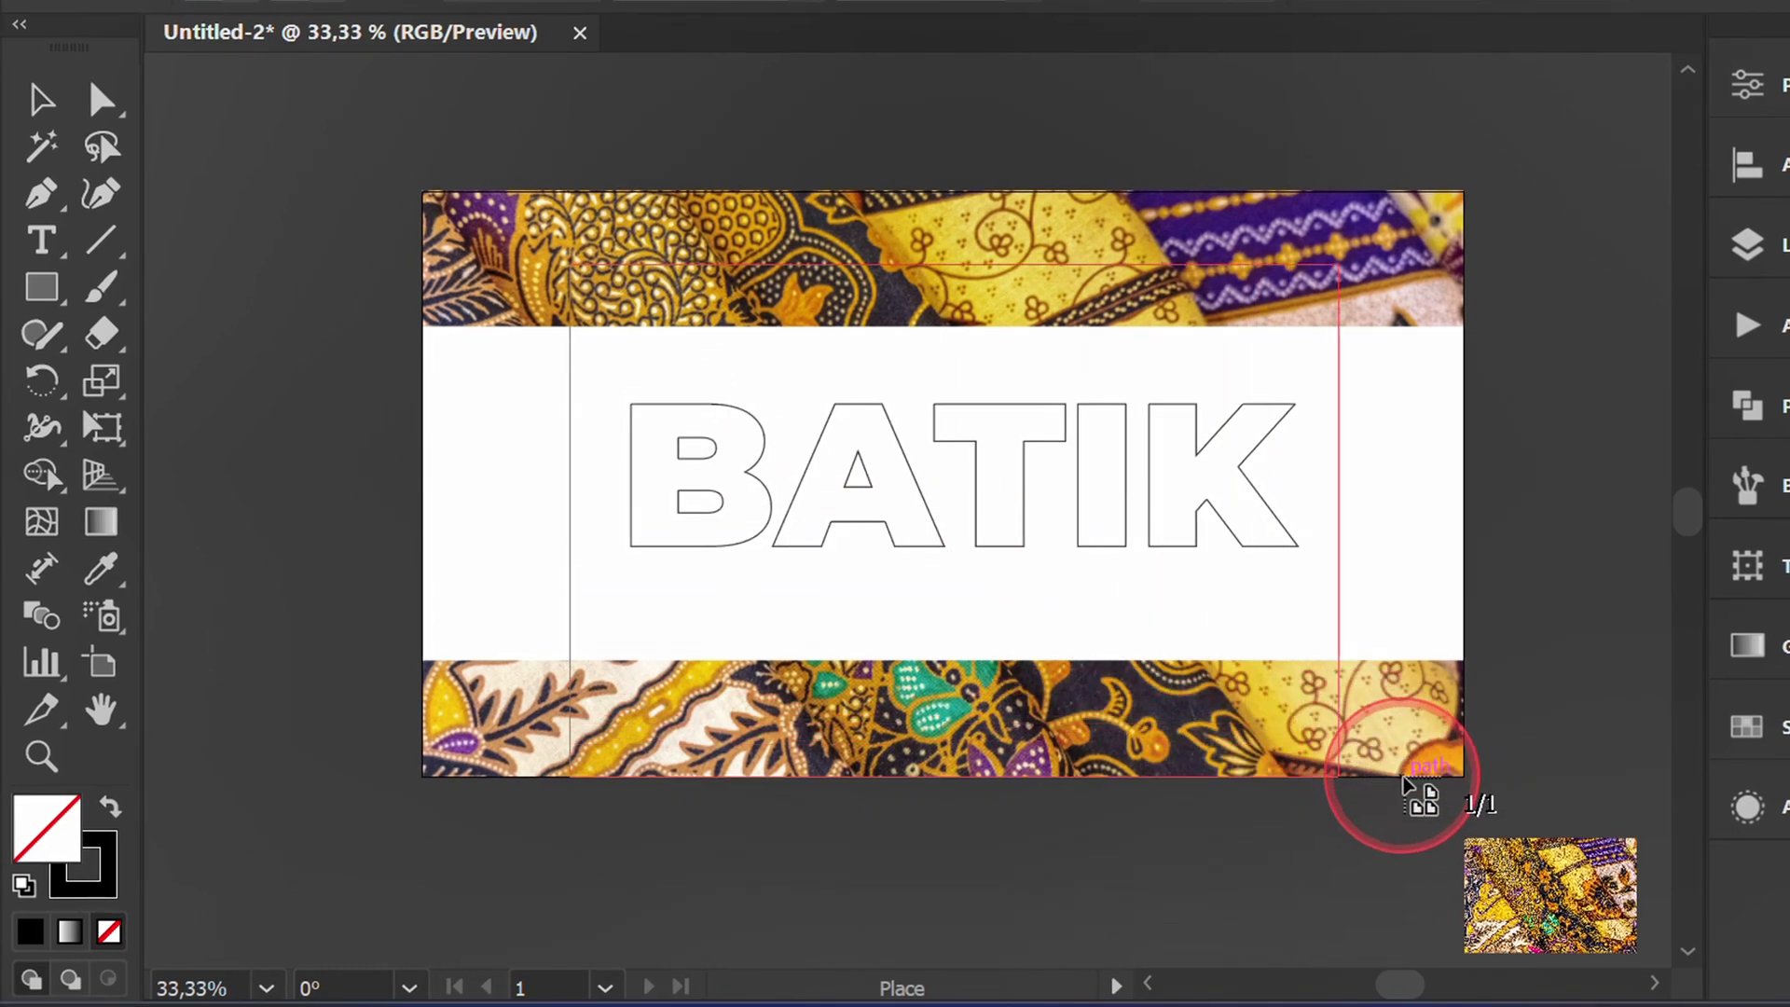
# Step: Drop the photo behind the BATIK letters and lock the white band with Ctrl+2
pyautogui.click(1392, 767)
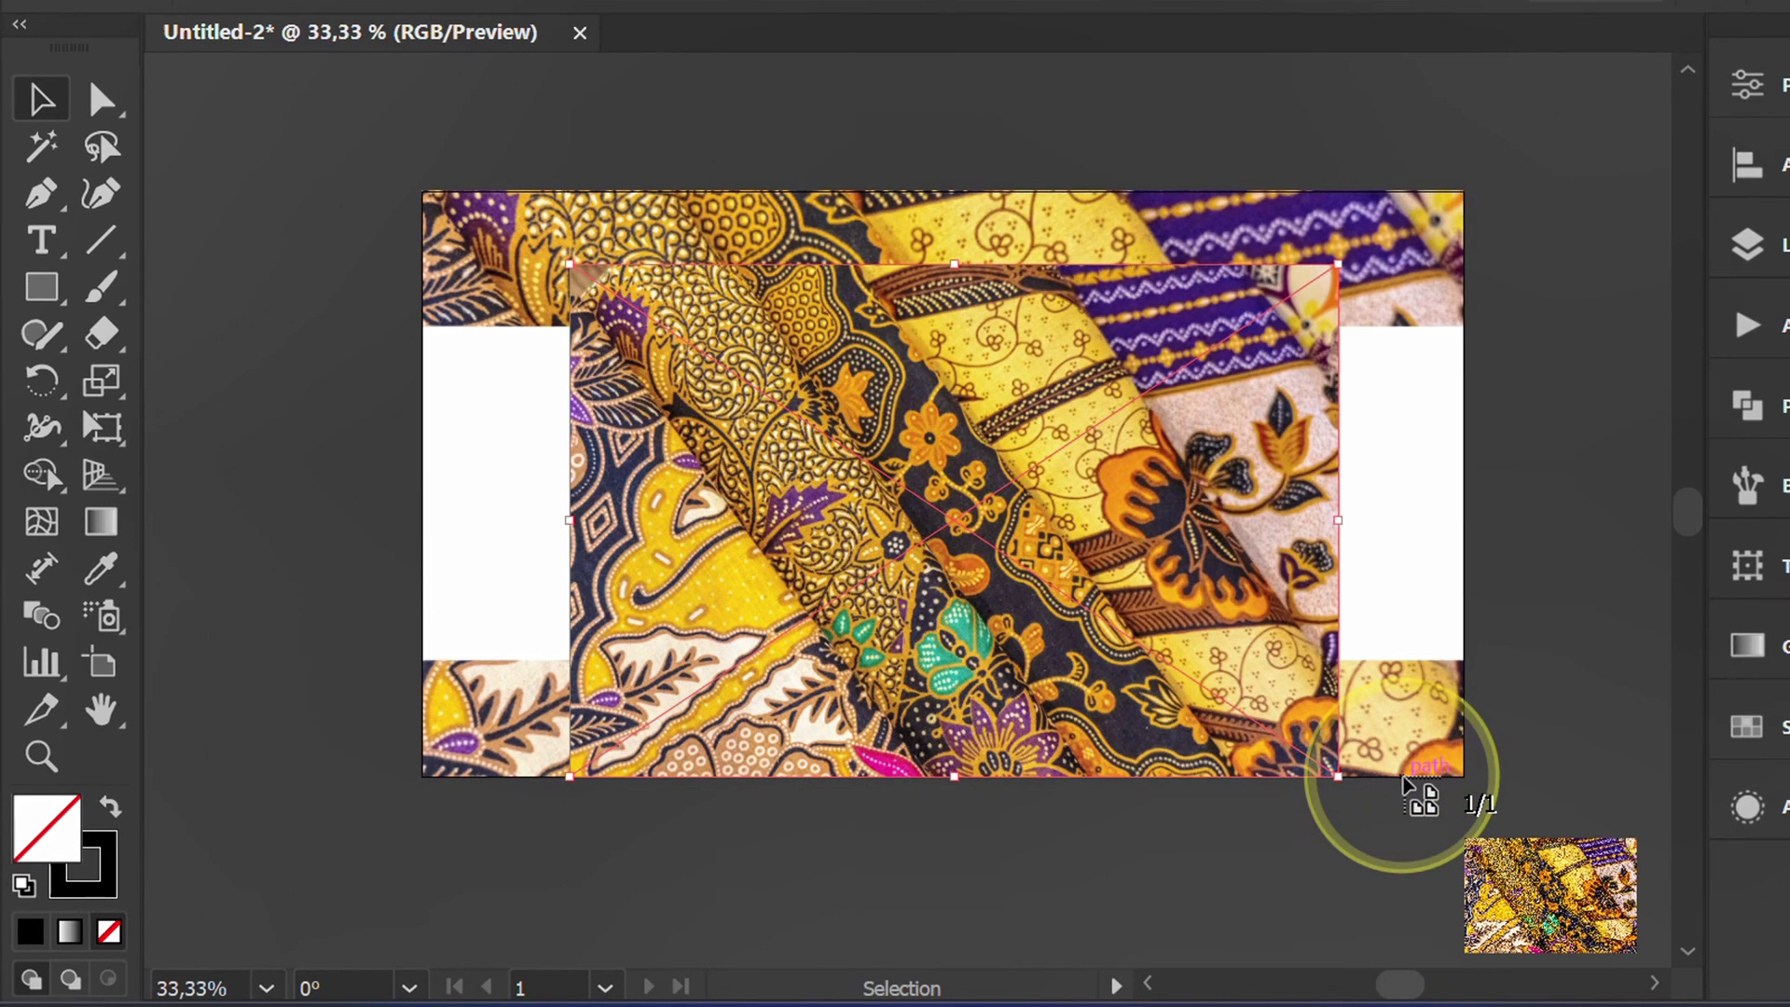
pyautogui.scroll(1, 1014, 531)
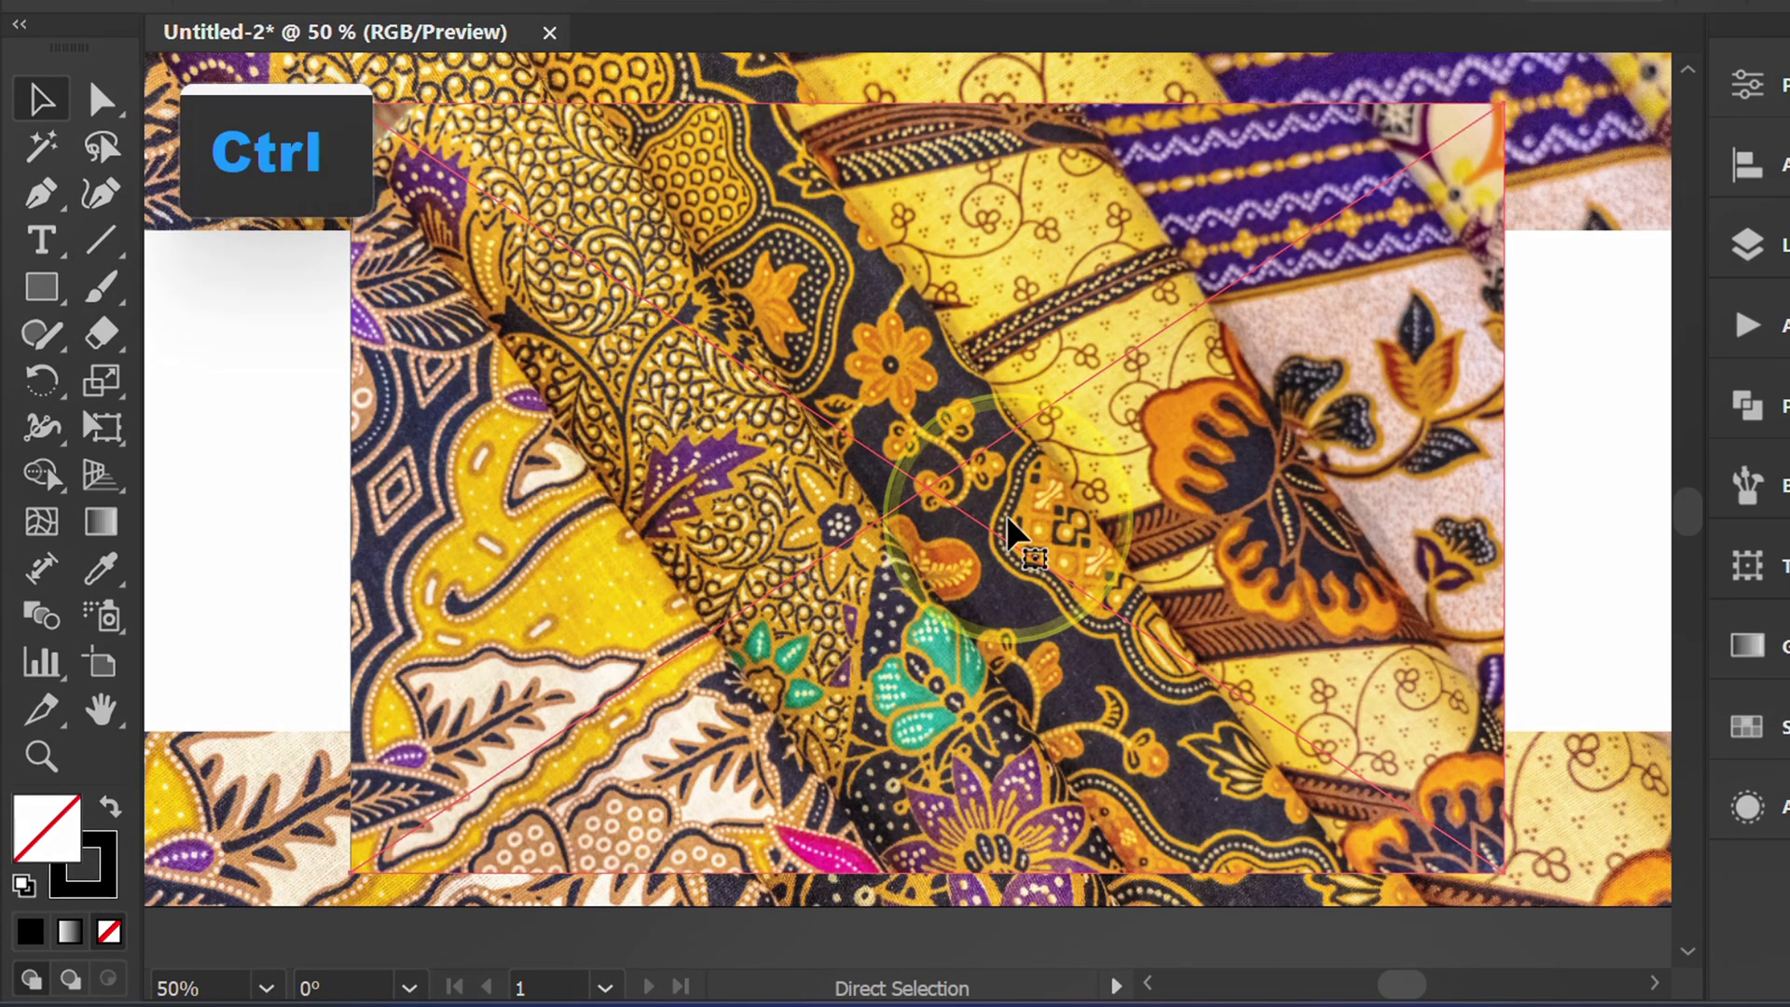
pyautogui.hotkey('ctrl', '[')
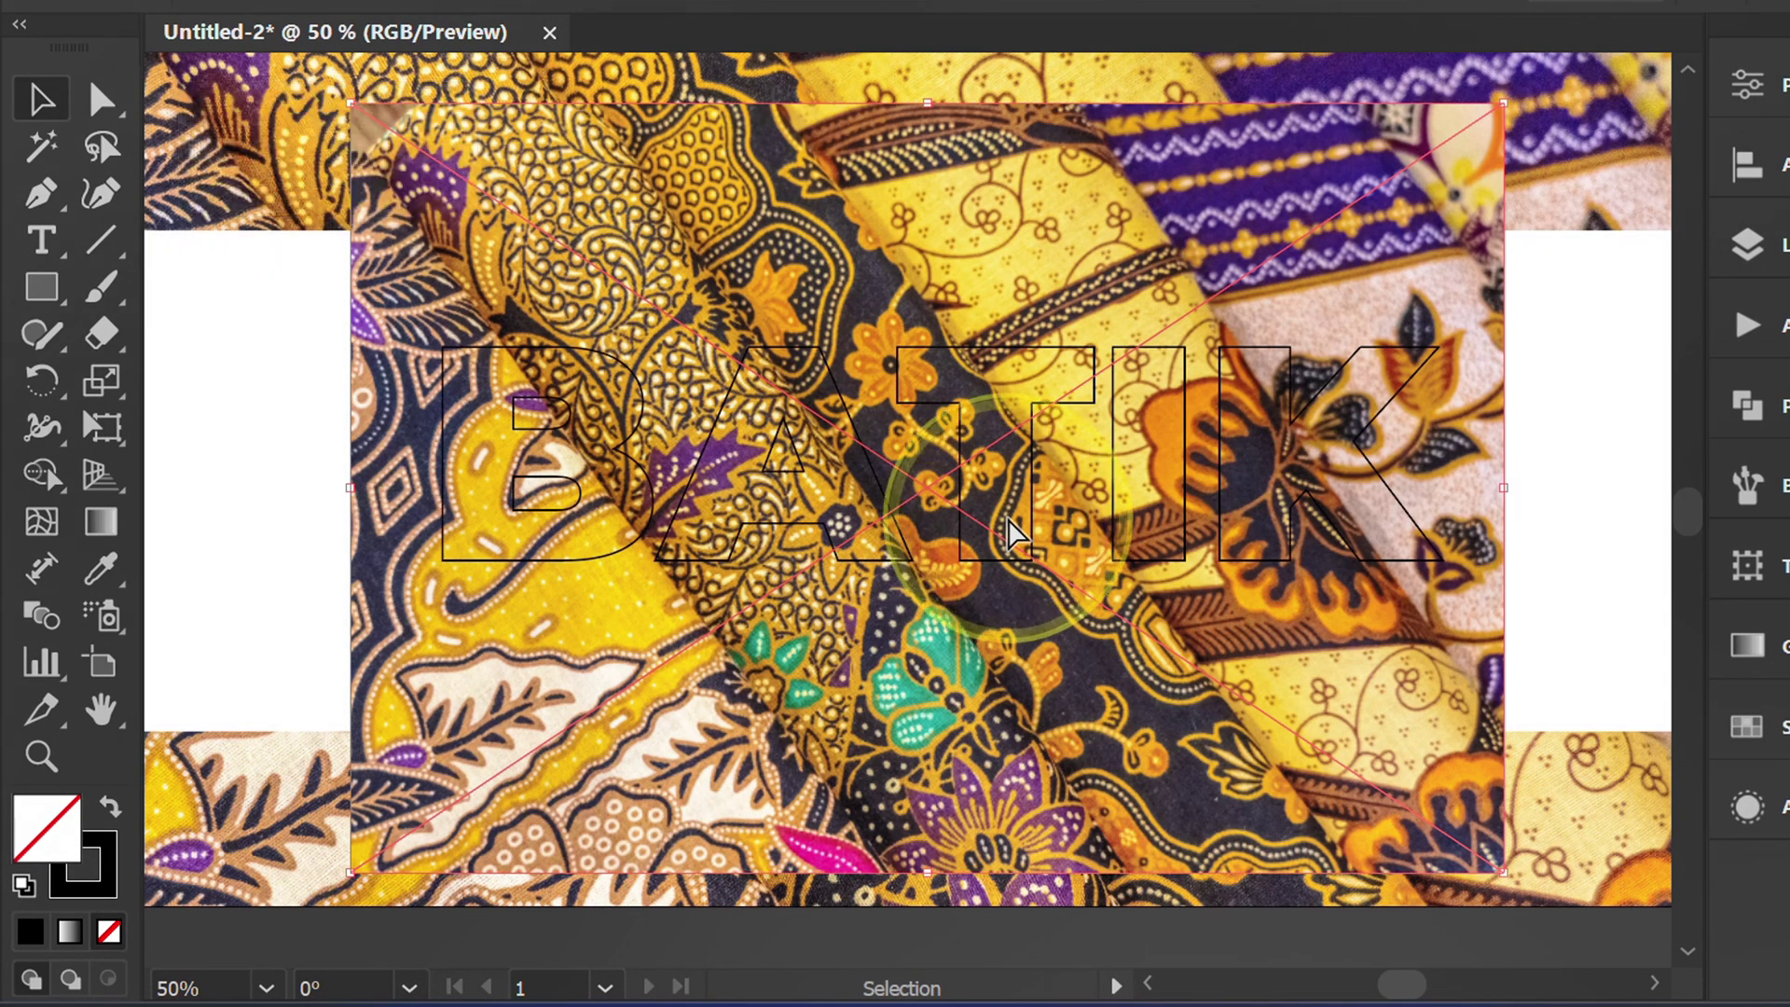
pyautogui.scroll(-1, 1015, 531)
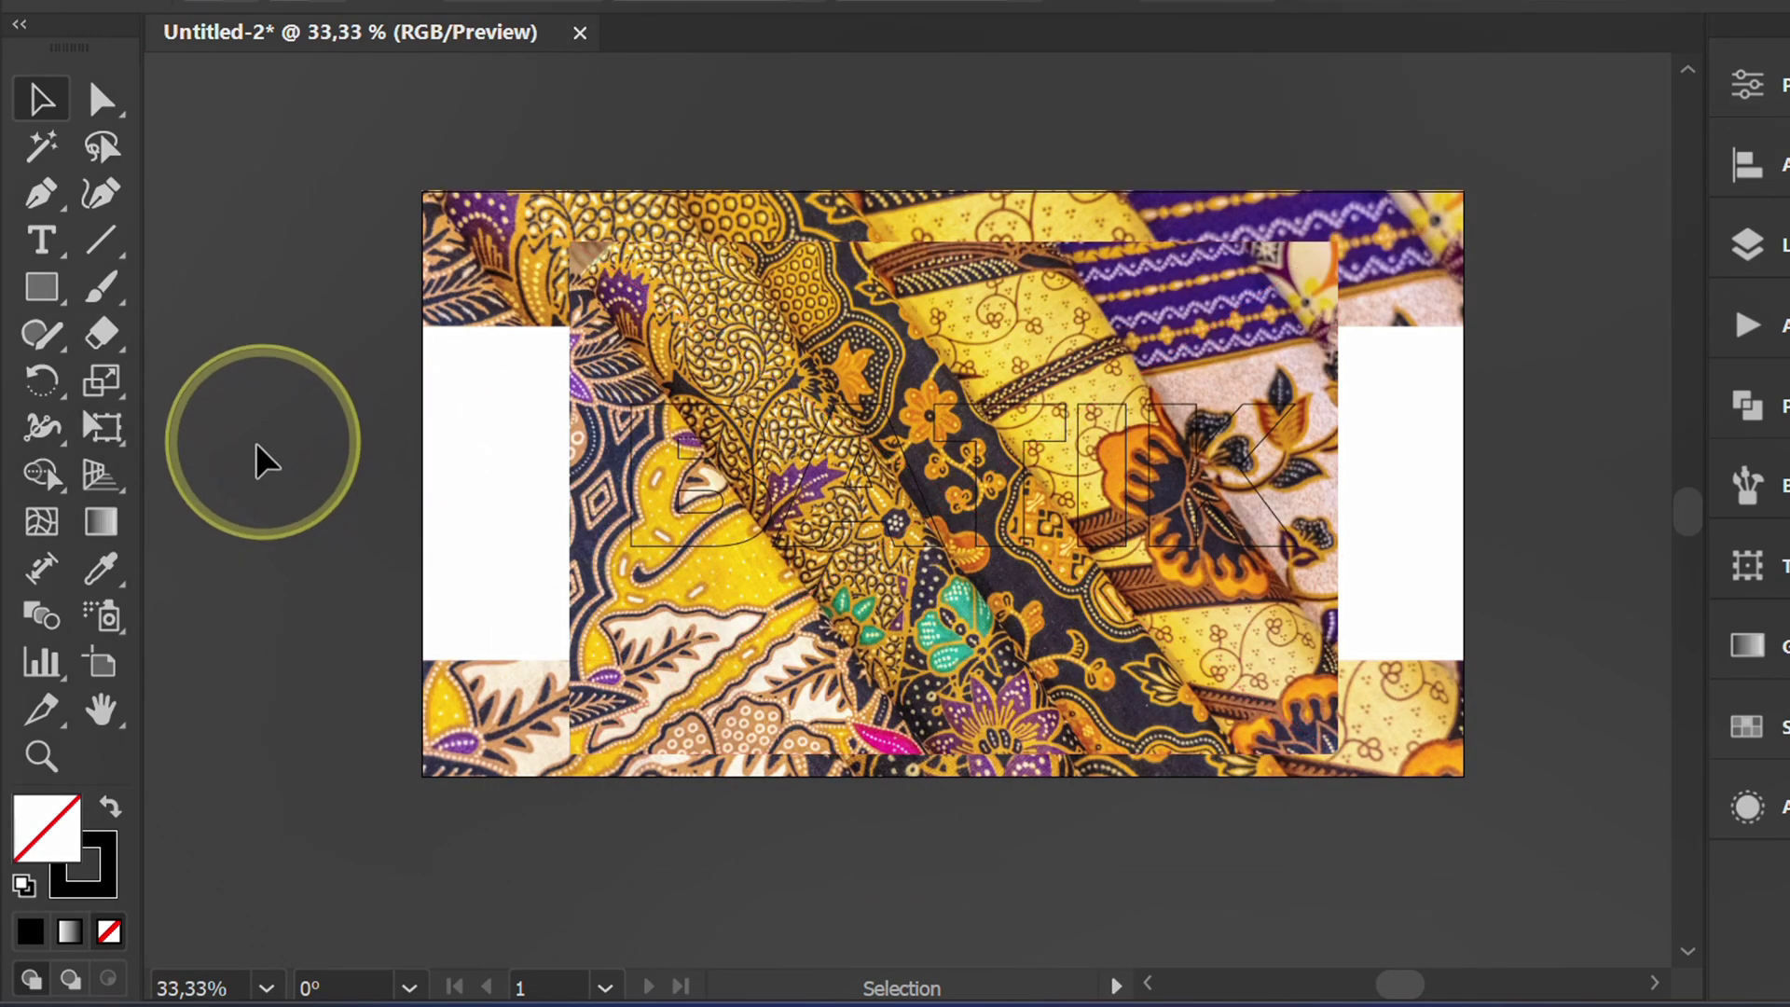
pyautogui.moveTo(468, 132); pyautogui.dragTo(342, 415)
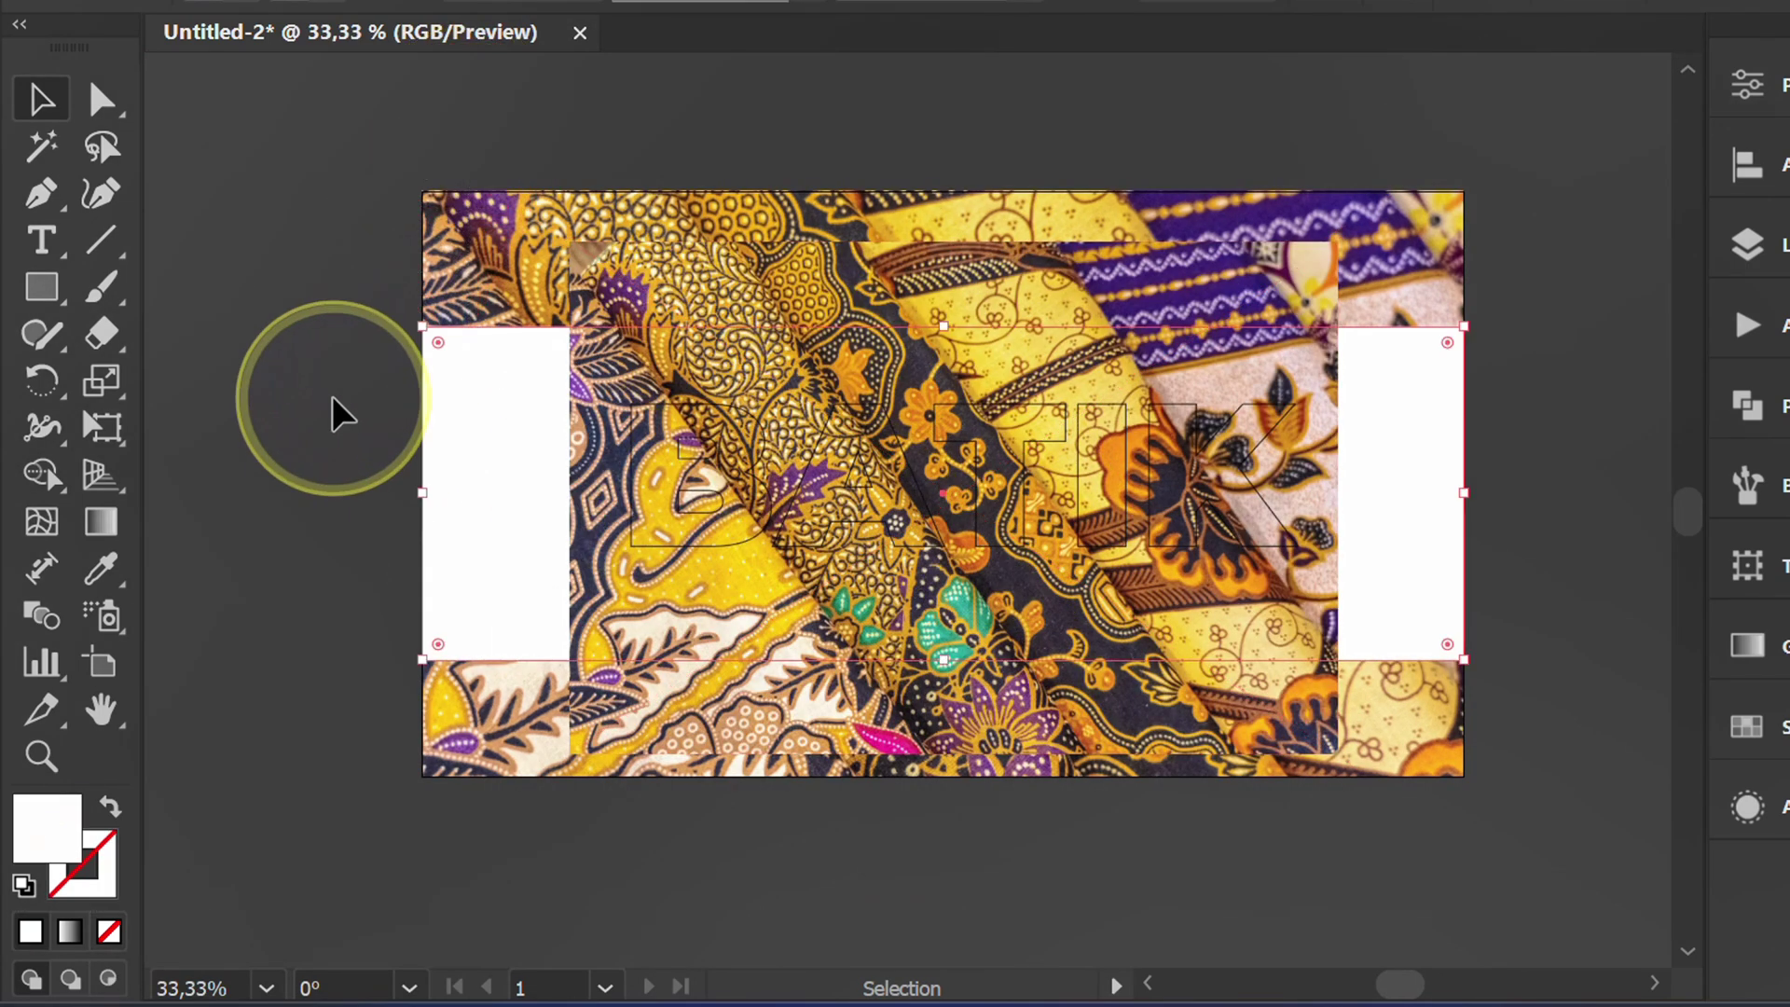
pyautogui.hotkey('ctrl', '2')
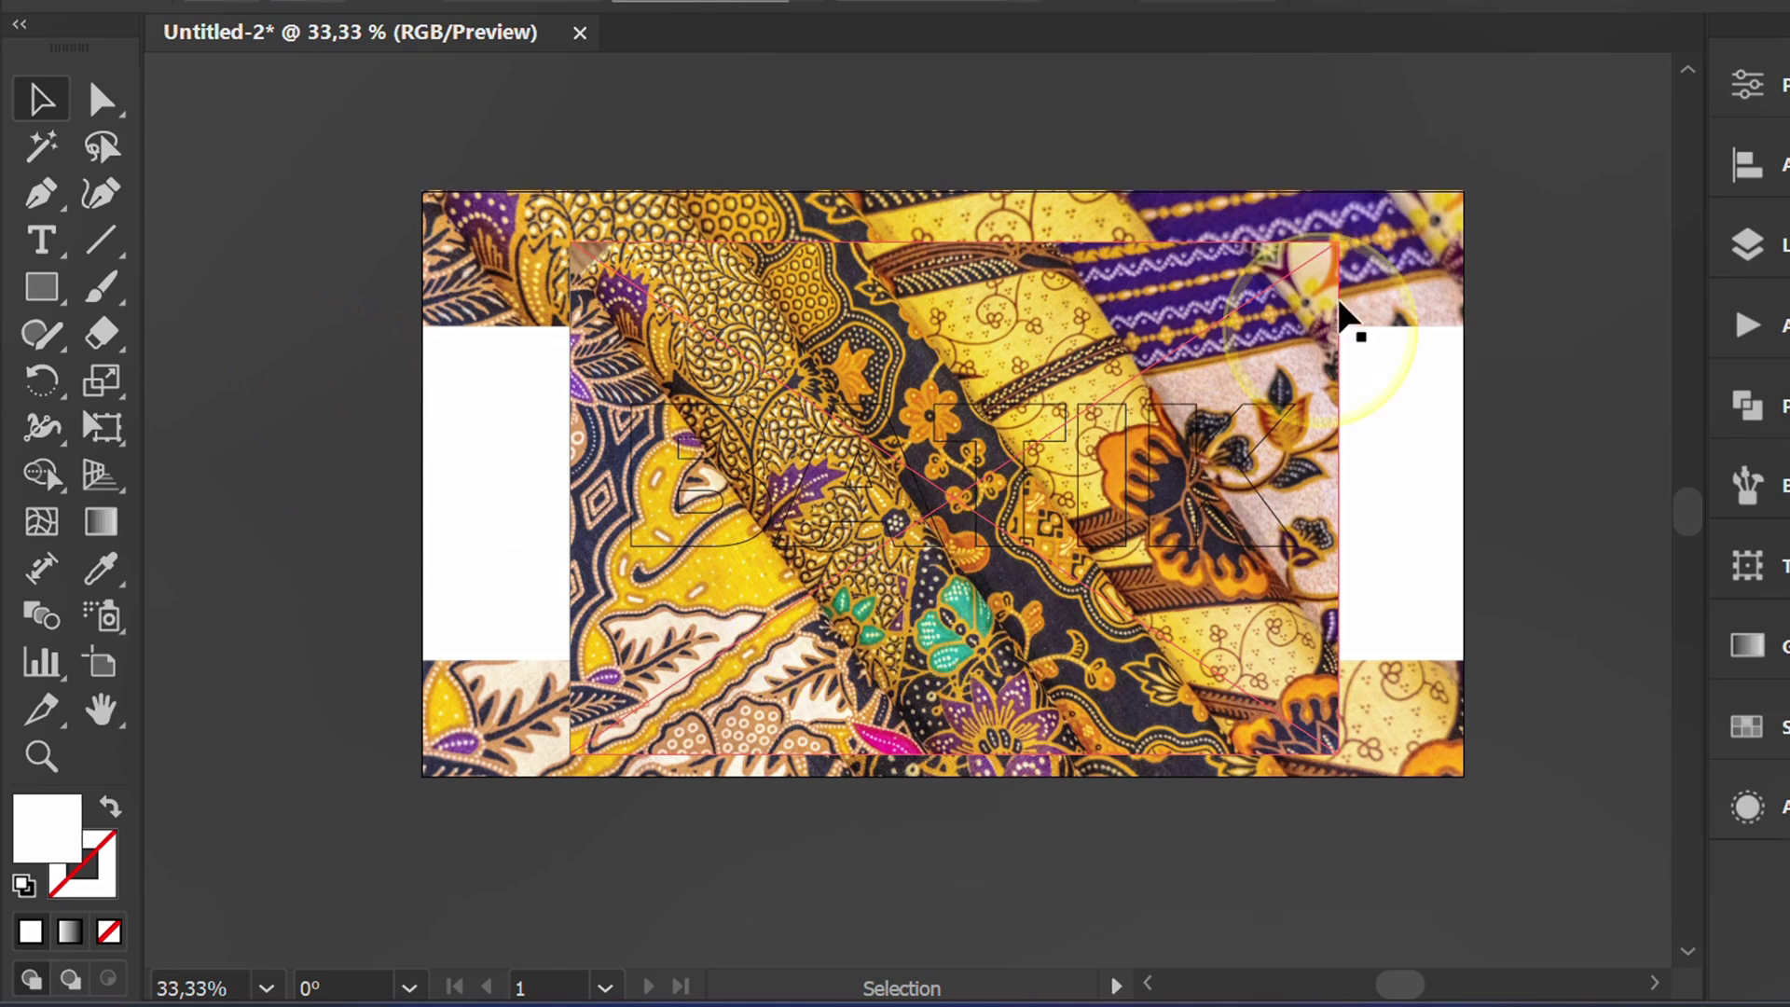
# Step: Mask the batik photo with the BATIK letters, then paste a letter copy in front
pyautogui.click(838, 720)
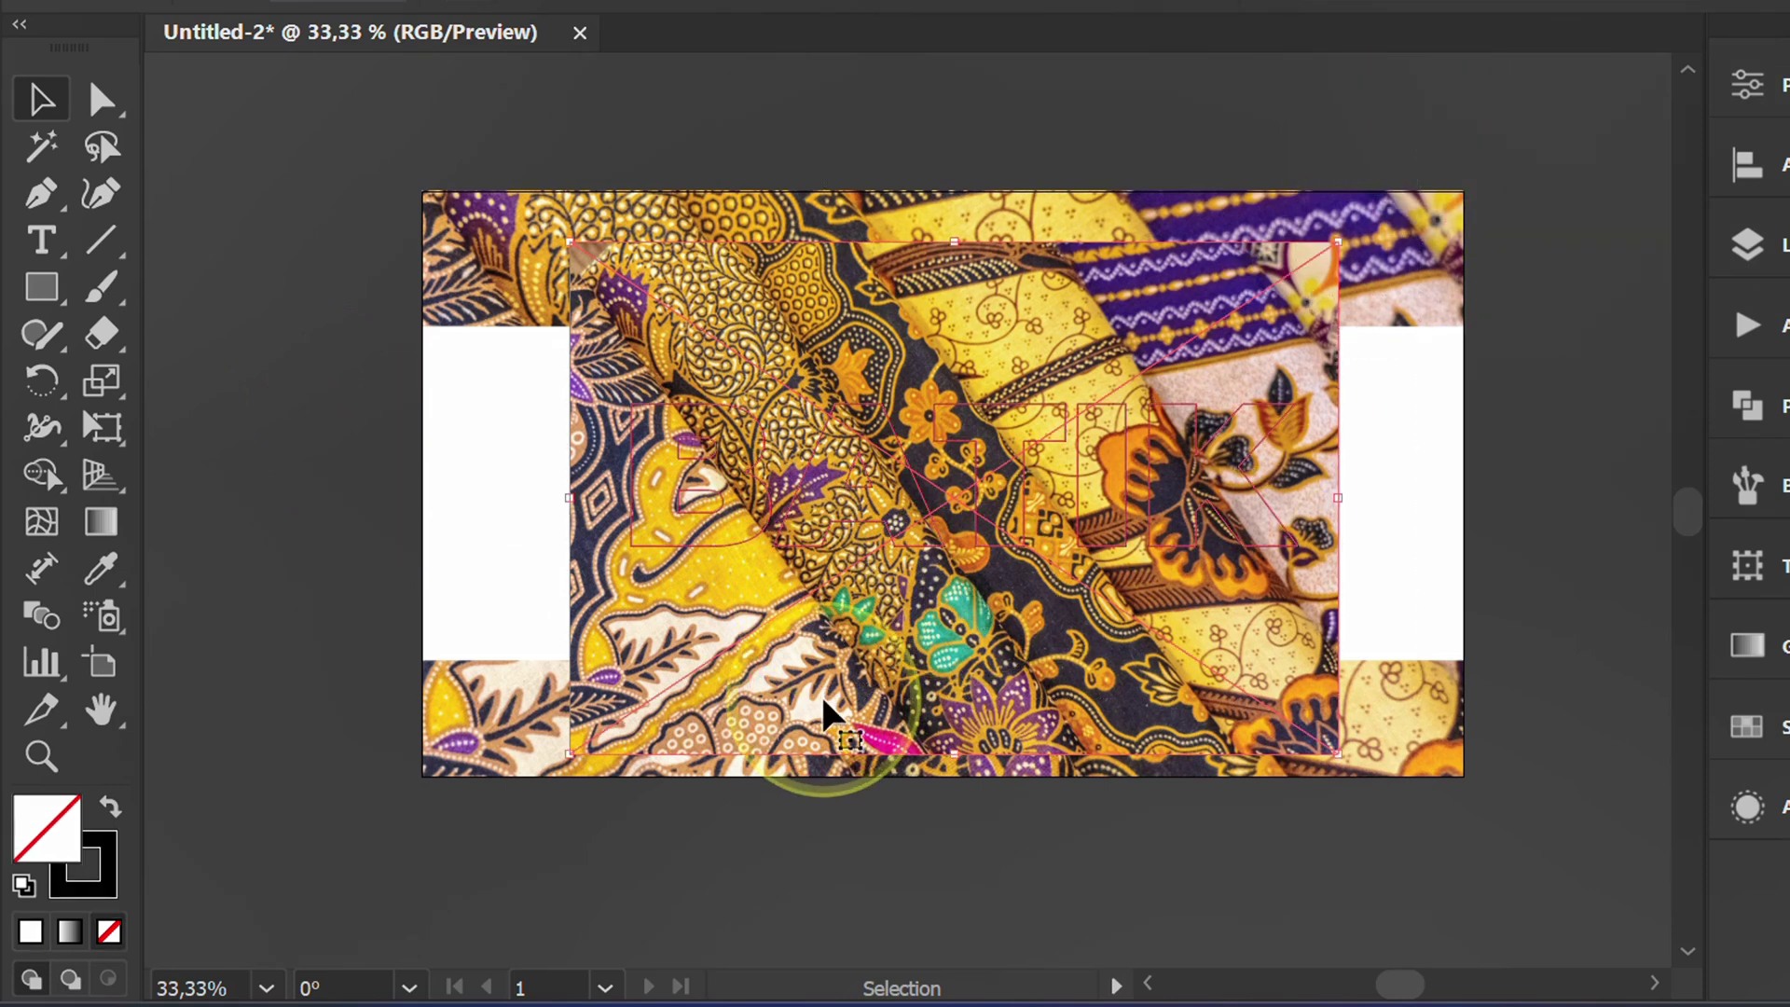
pyautogui.rightClick(637, 350)
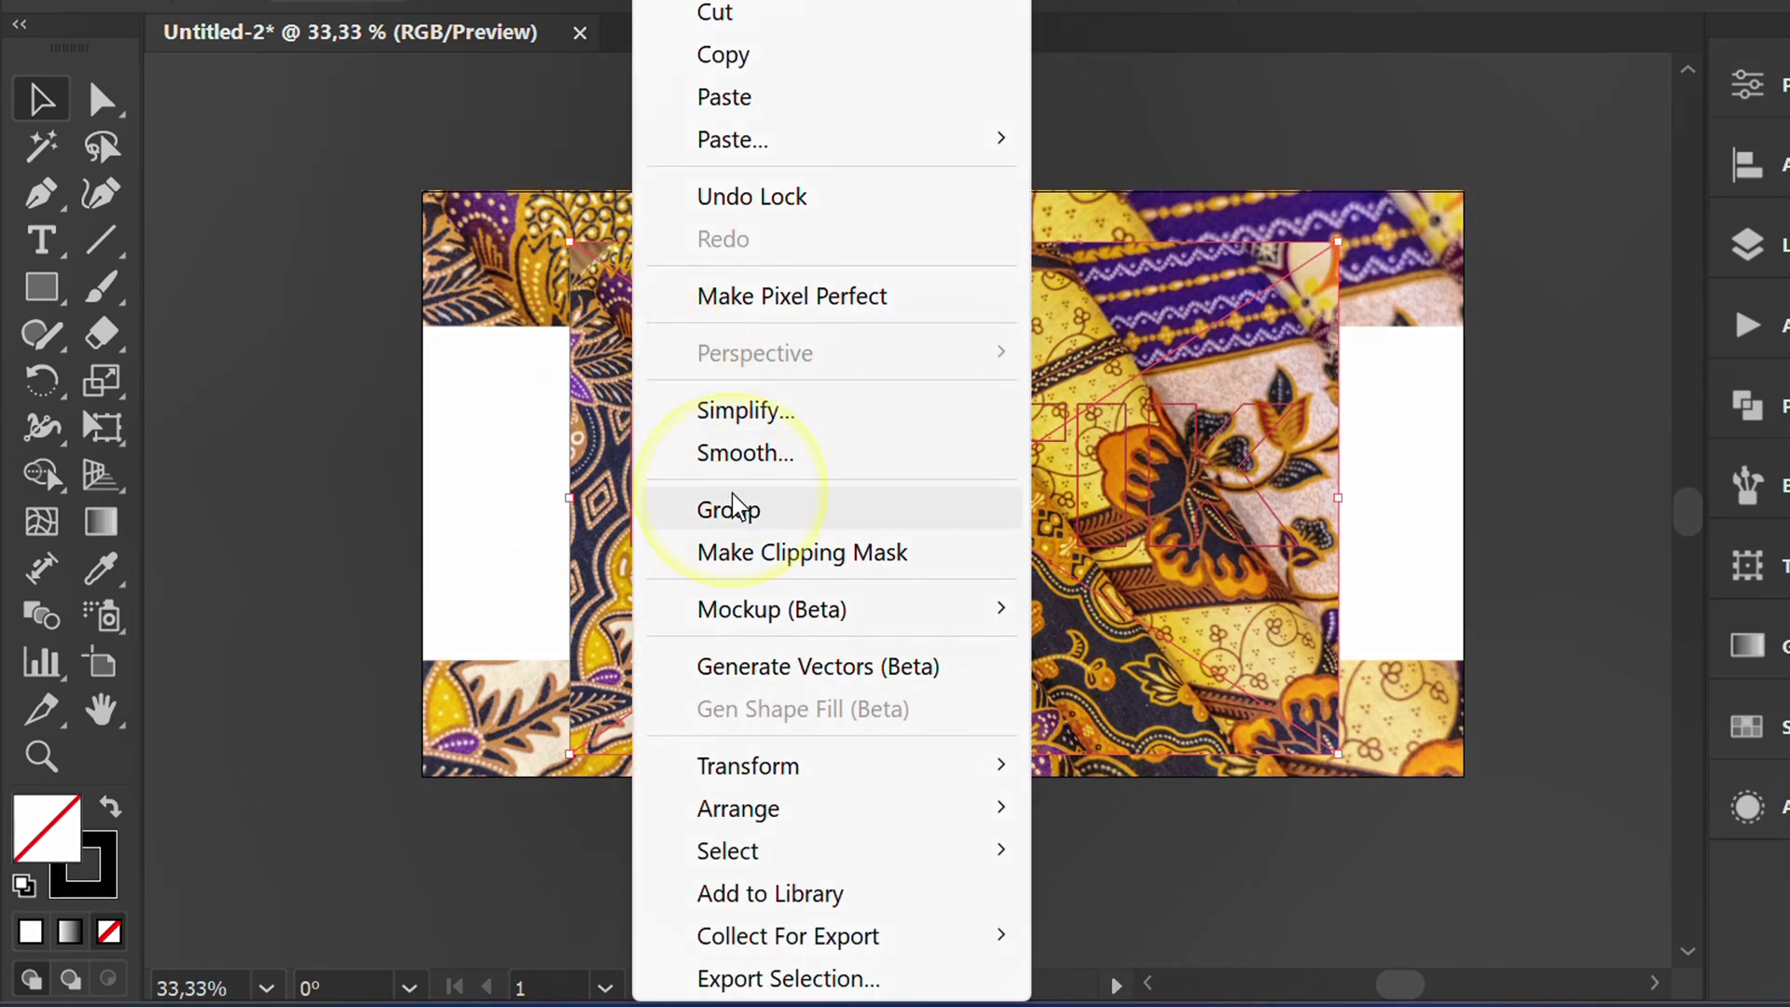
pyautogui.click(885, 562)
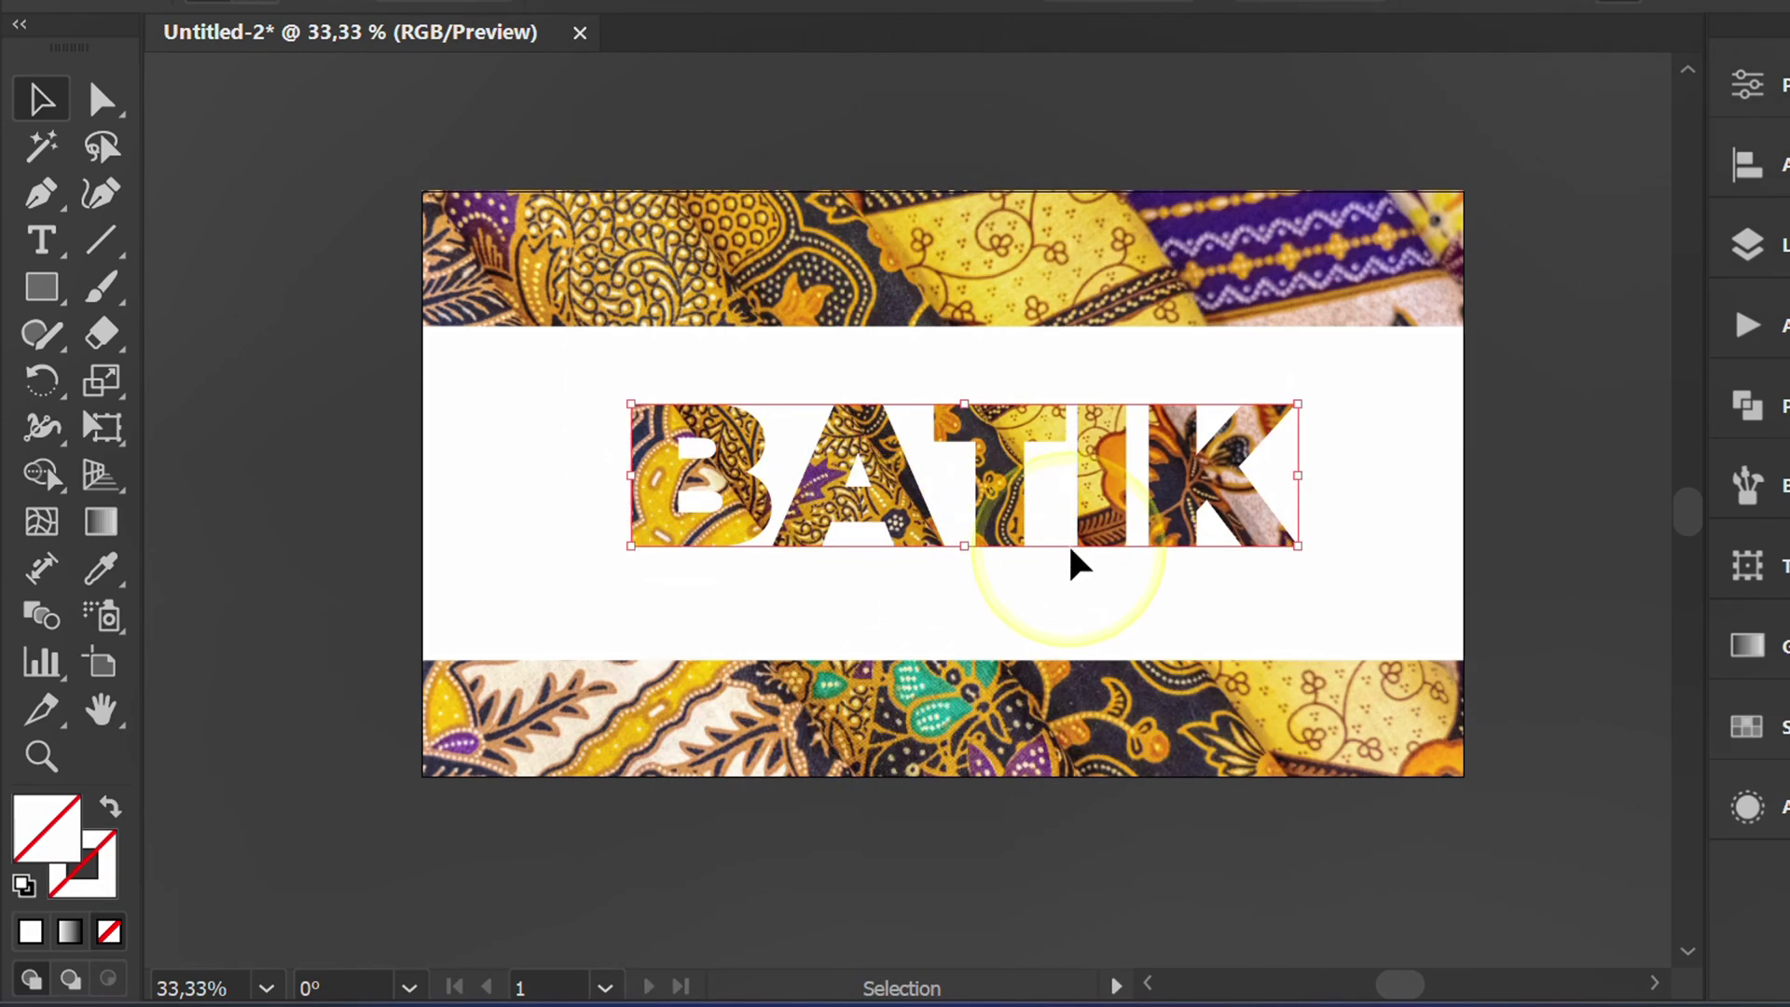
pyautogui.scroll(1, 1084, 564)
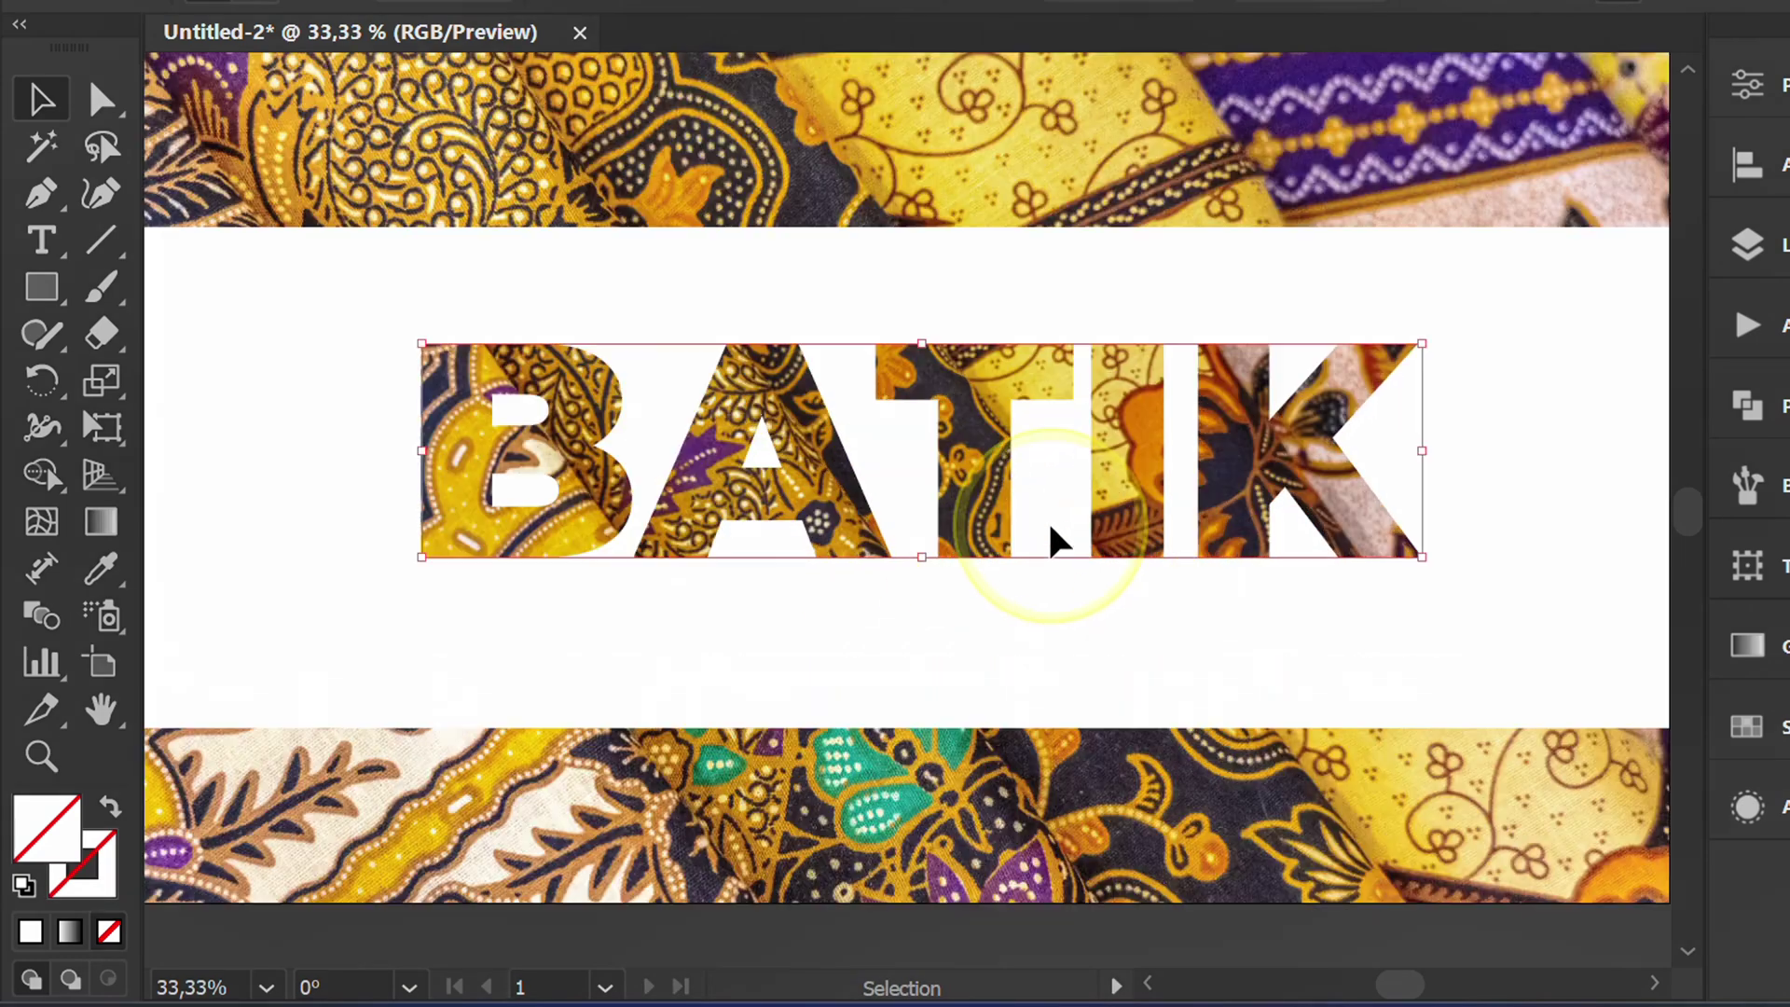
pyautogui.click(1098, 676)
pyautogui.hotkey('ctrl', 'f')
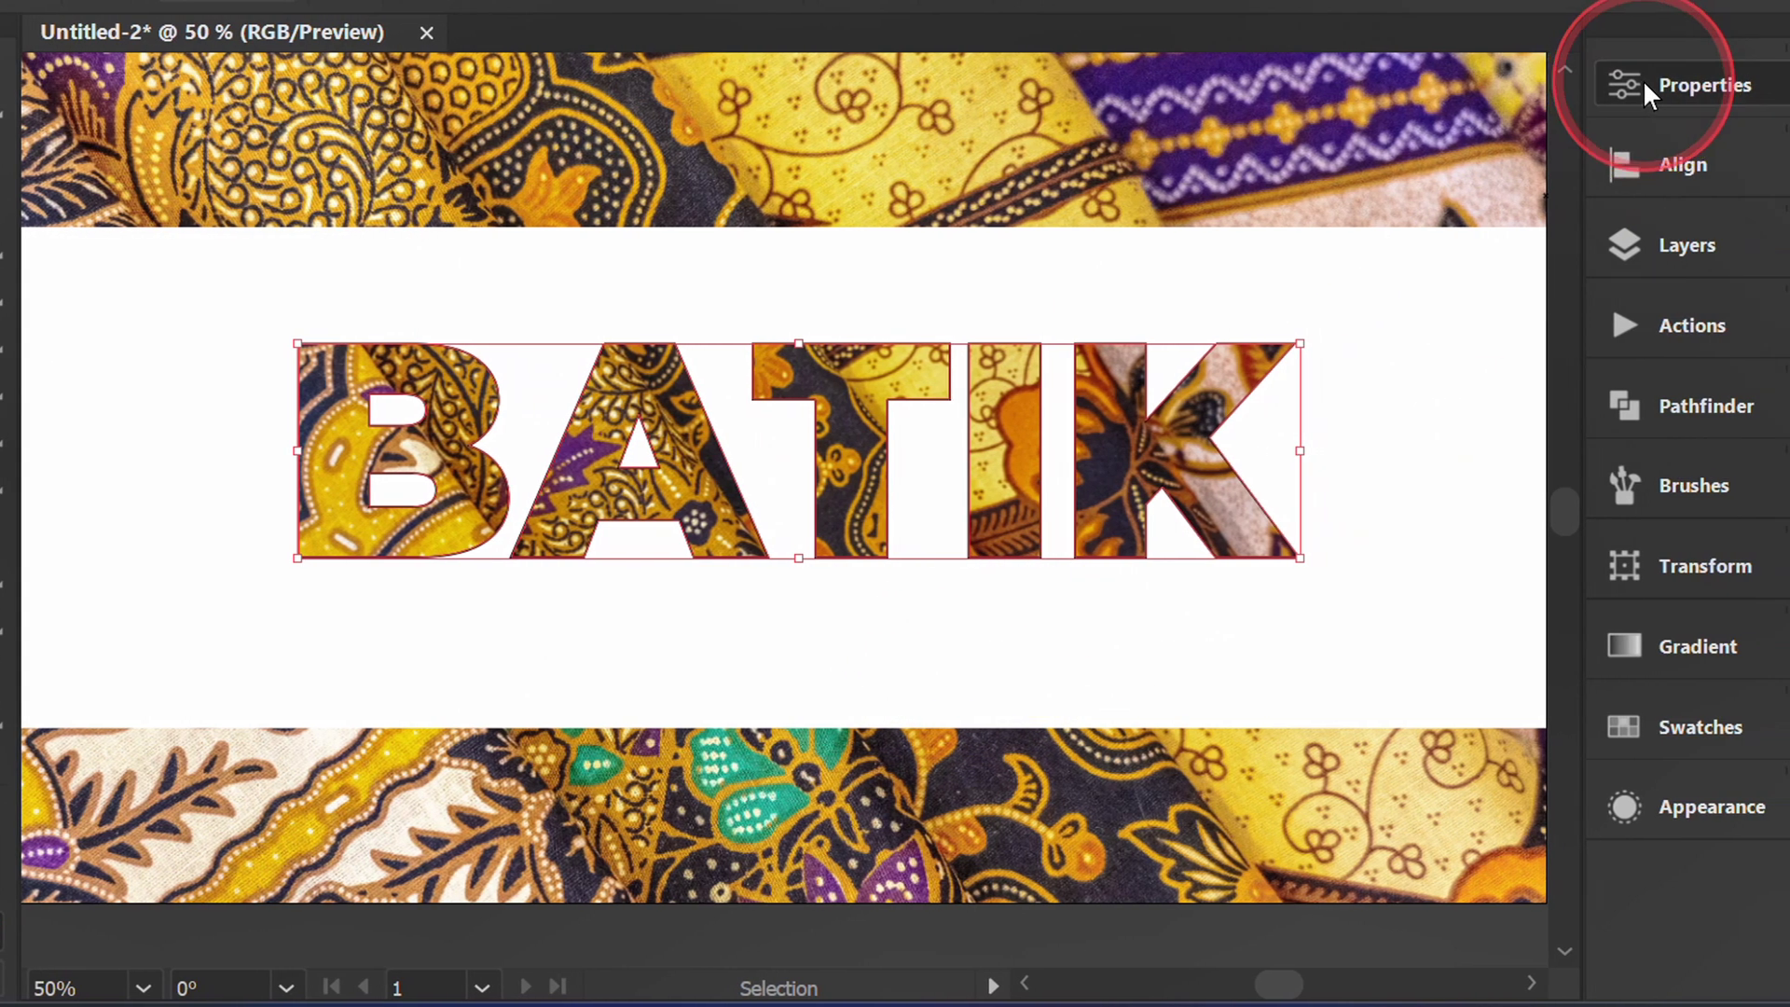
# Step: Give the pasted letter outline a 3 pt stroke with the gold Metals gradient
pyautogui.click(1651, 87)
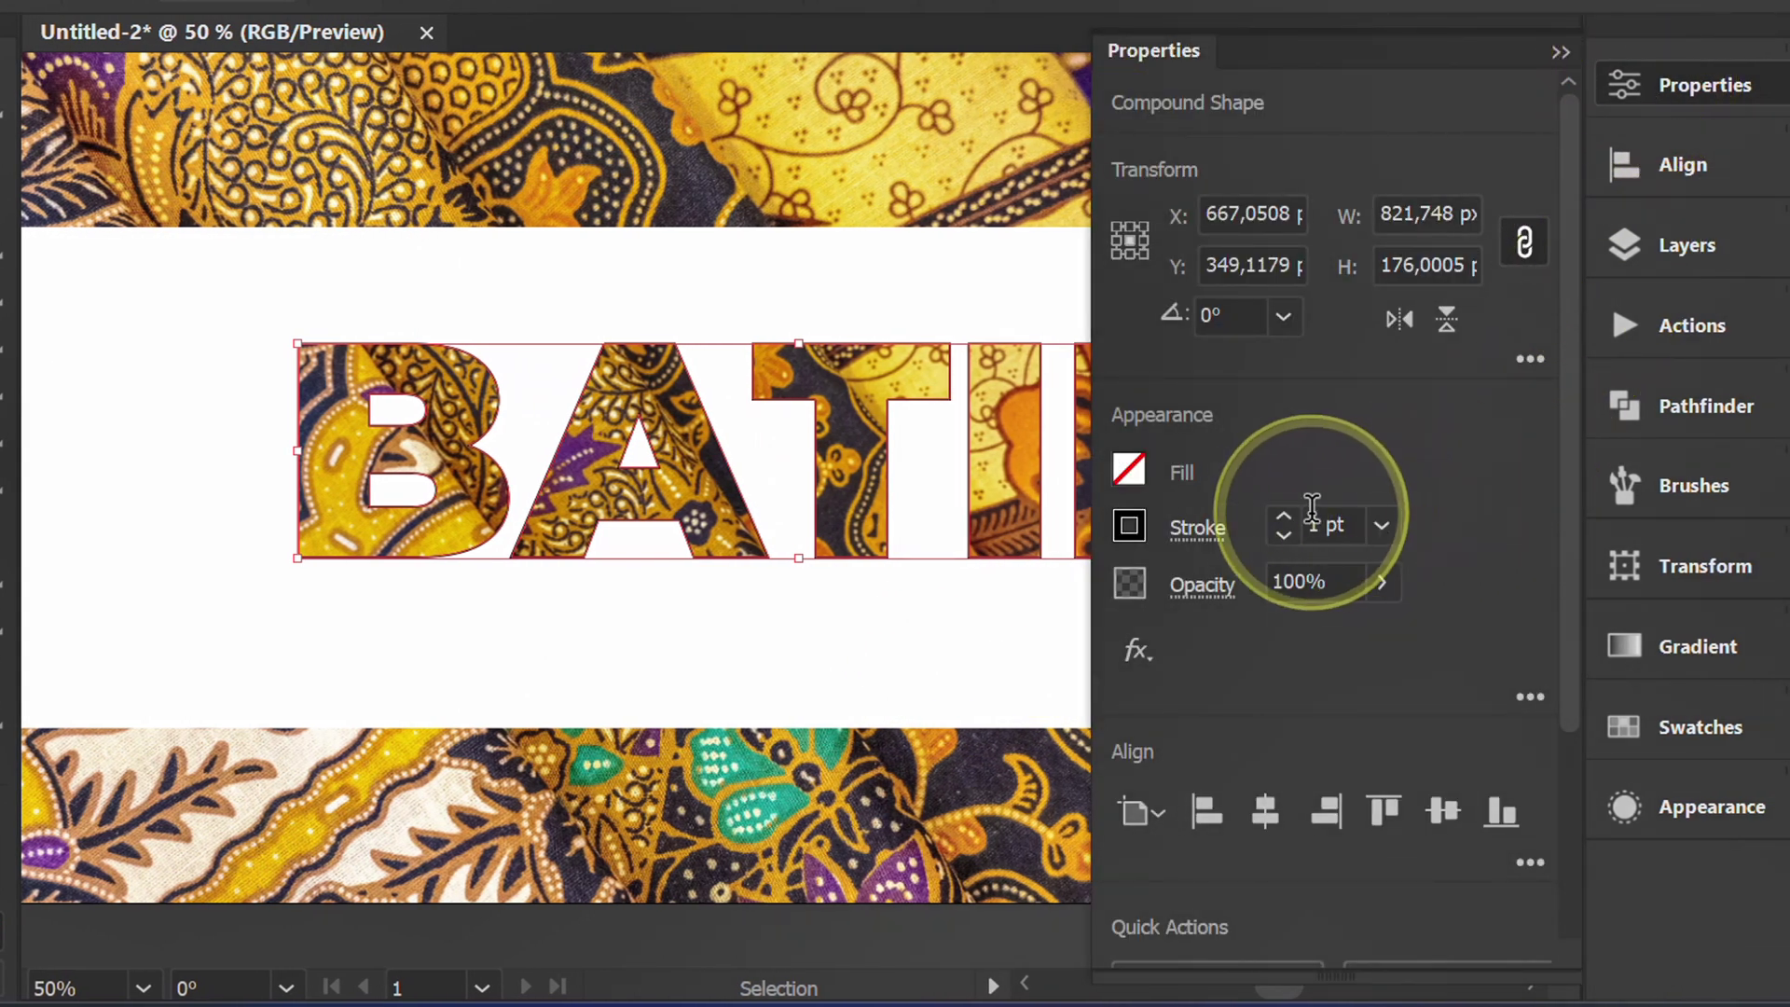
pyautogui.click(1289, 520)
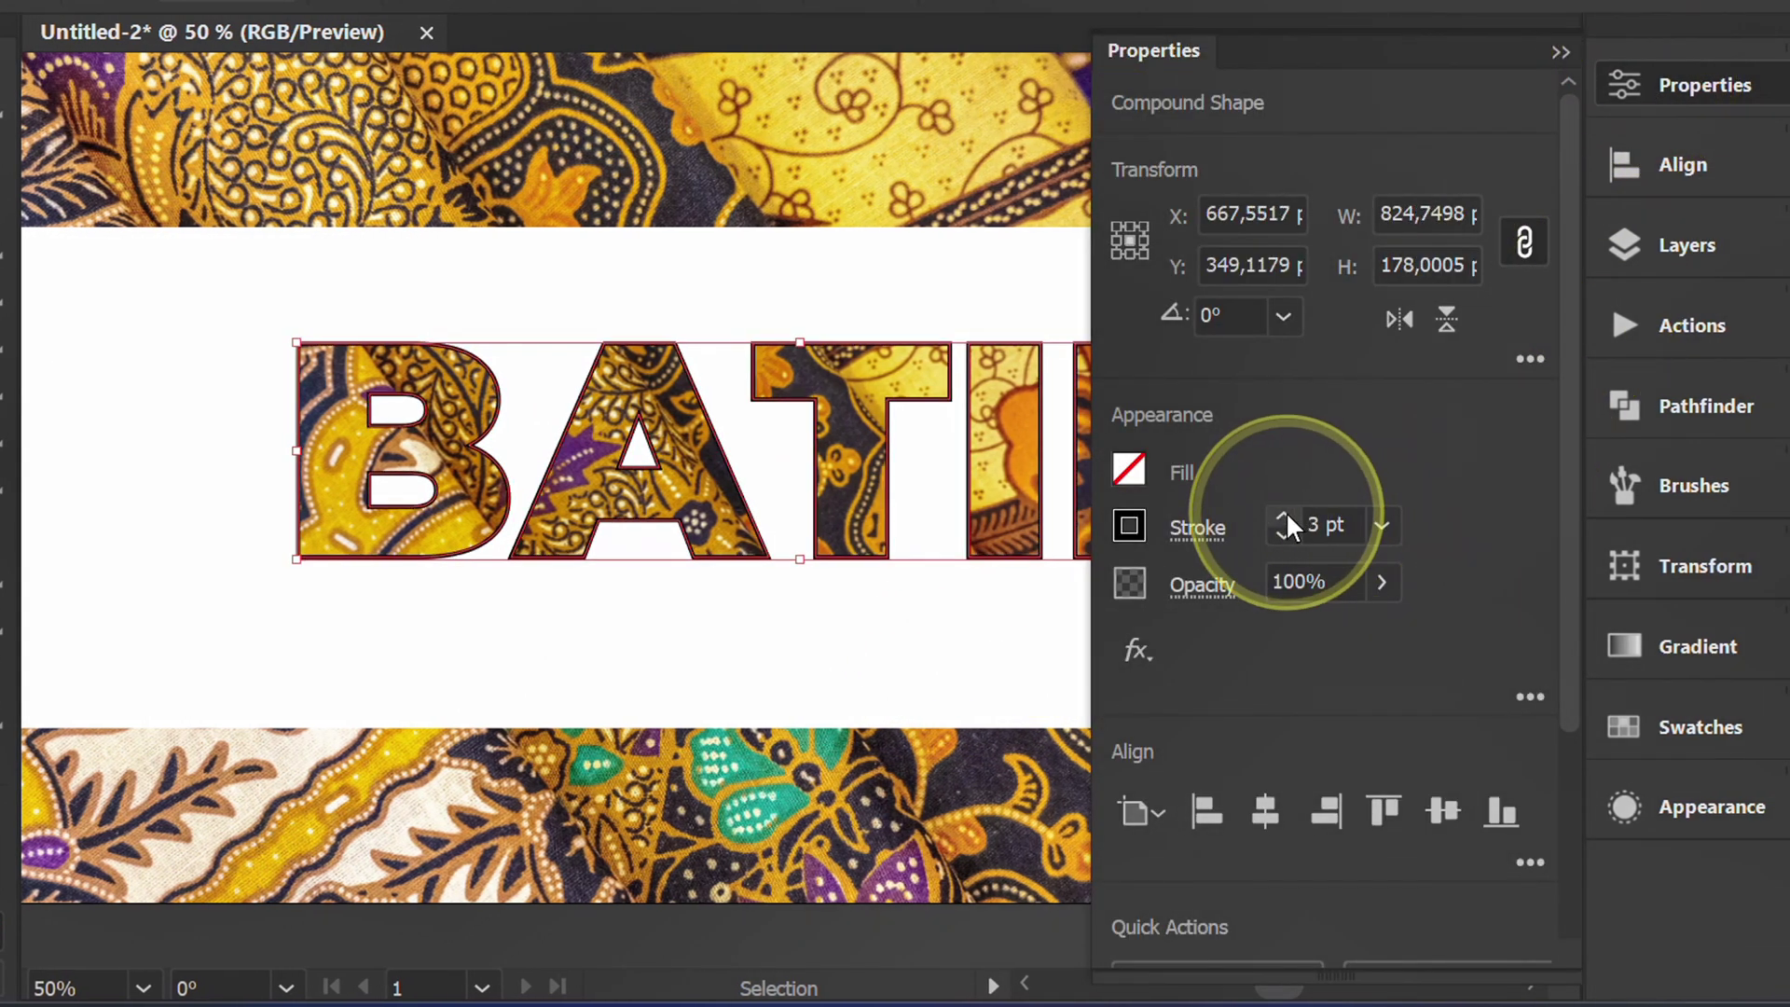
pyautogui.click(1129, 528)
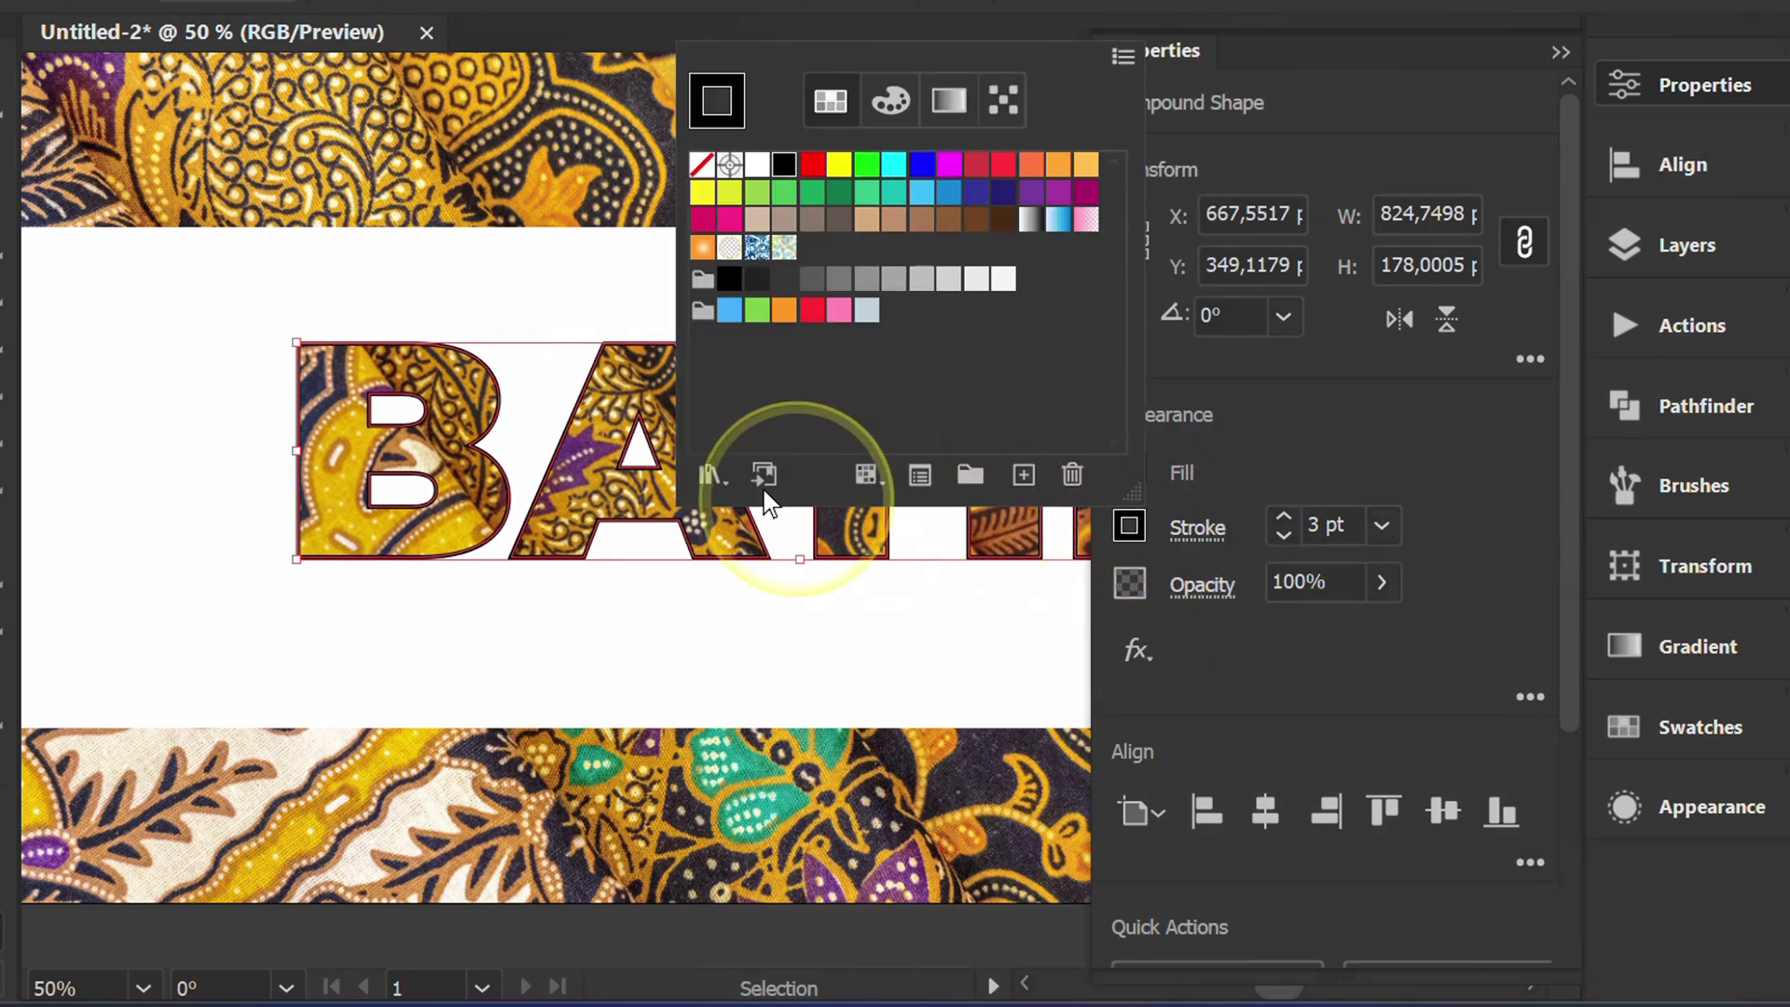
pyautogui.click(714, 476)
pyautogui.moveTo(853, 327)
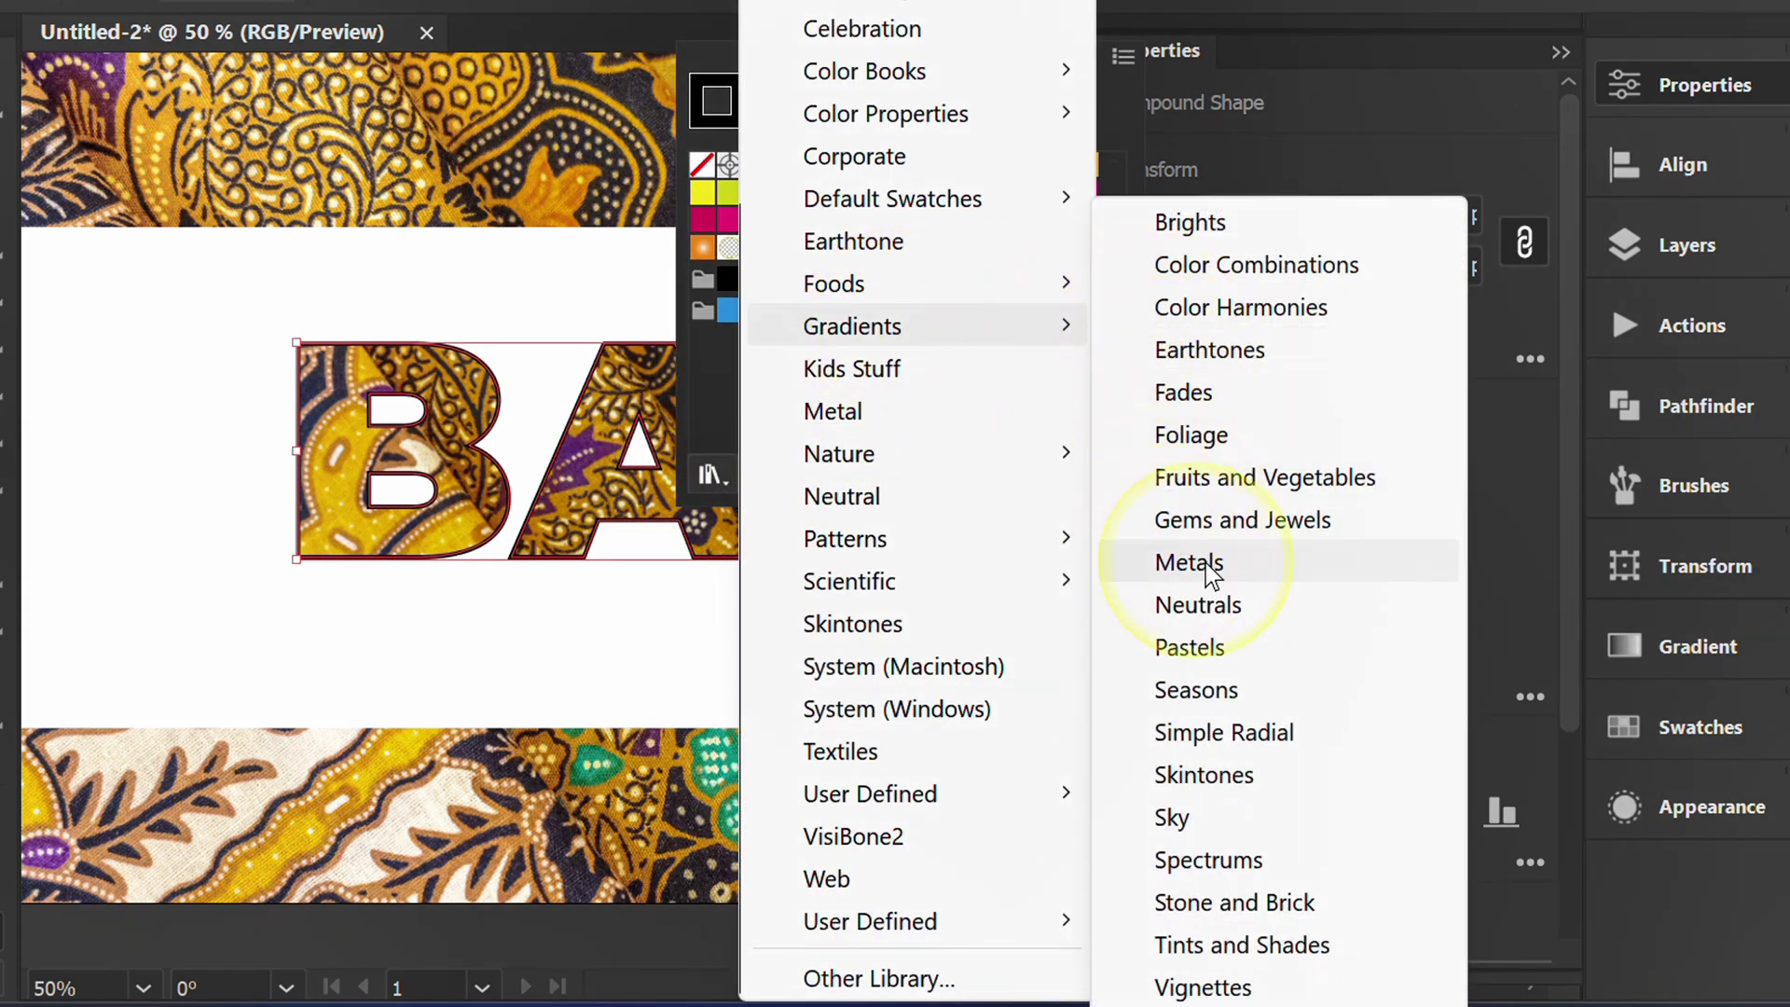
pyautogui.click(1255, 573)
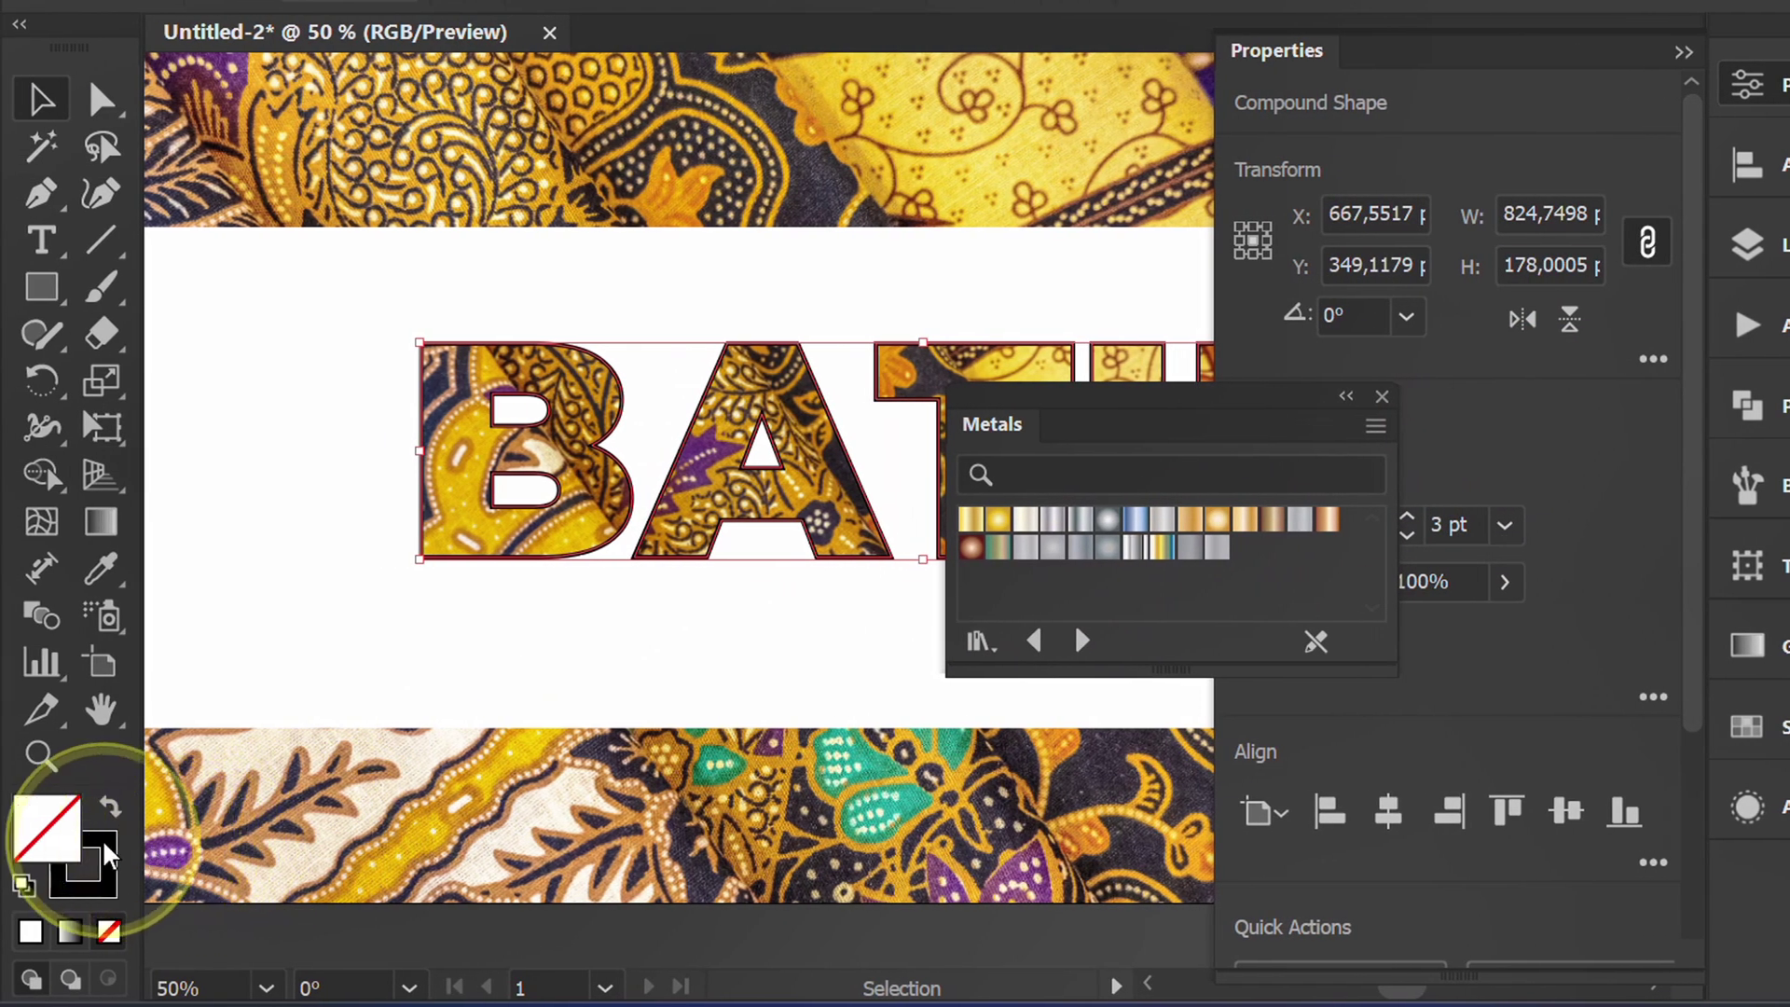
pyautogui.click(105, 850)
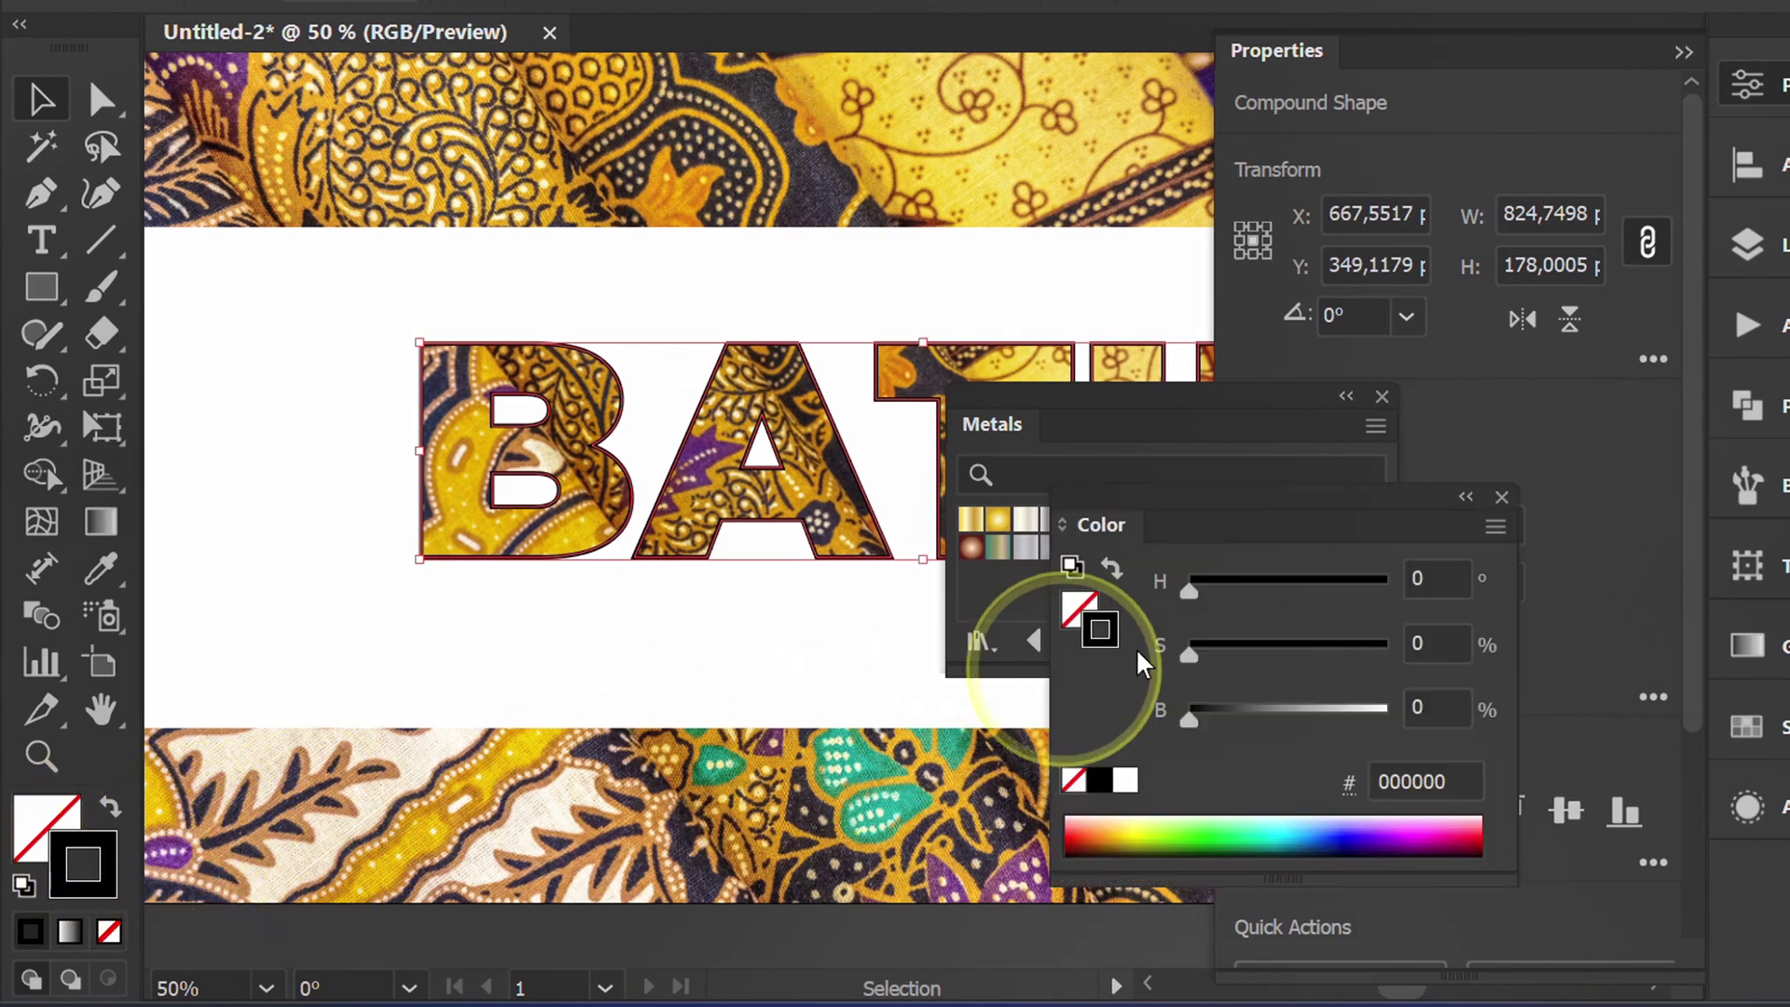
pyautogui.click(1501, 497)
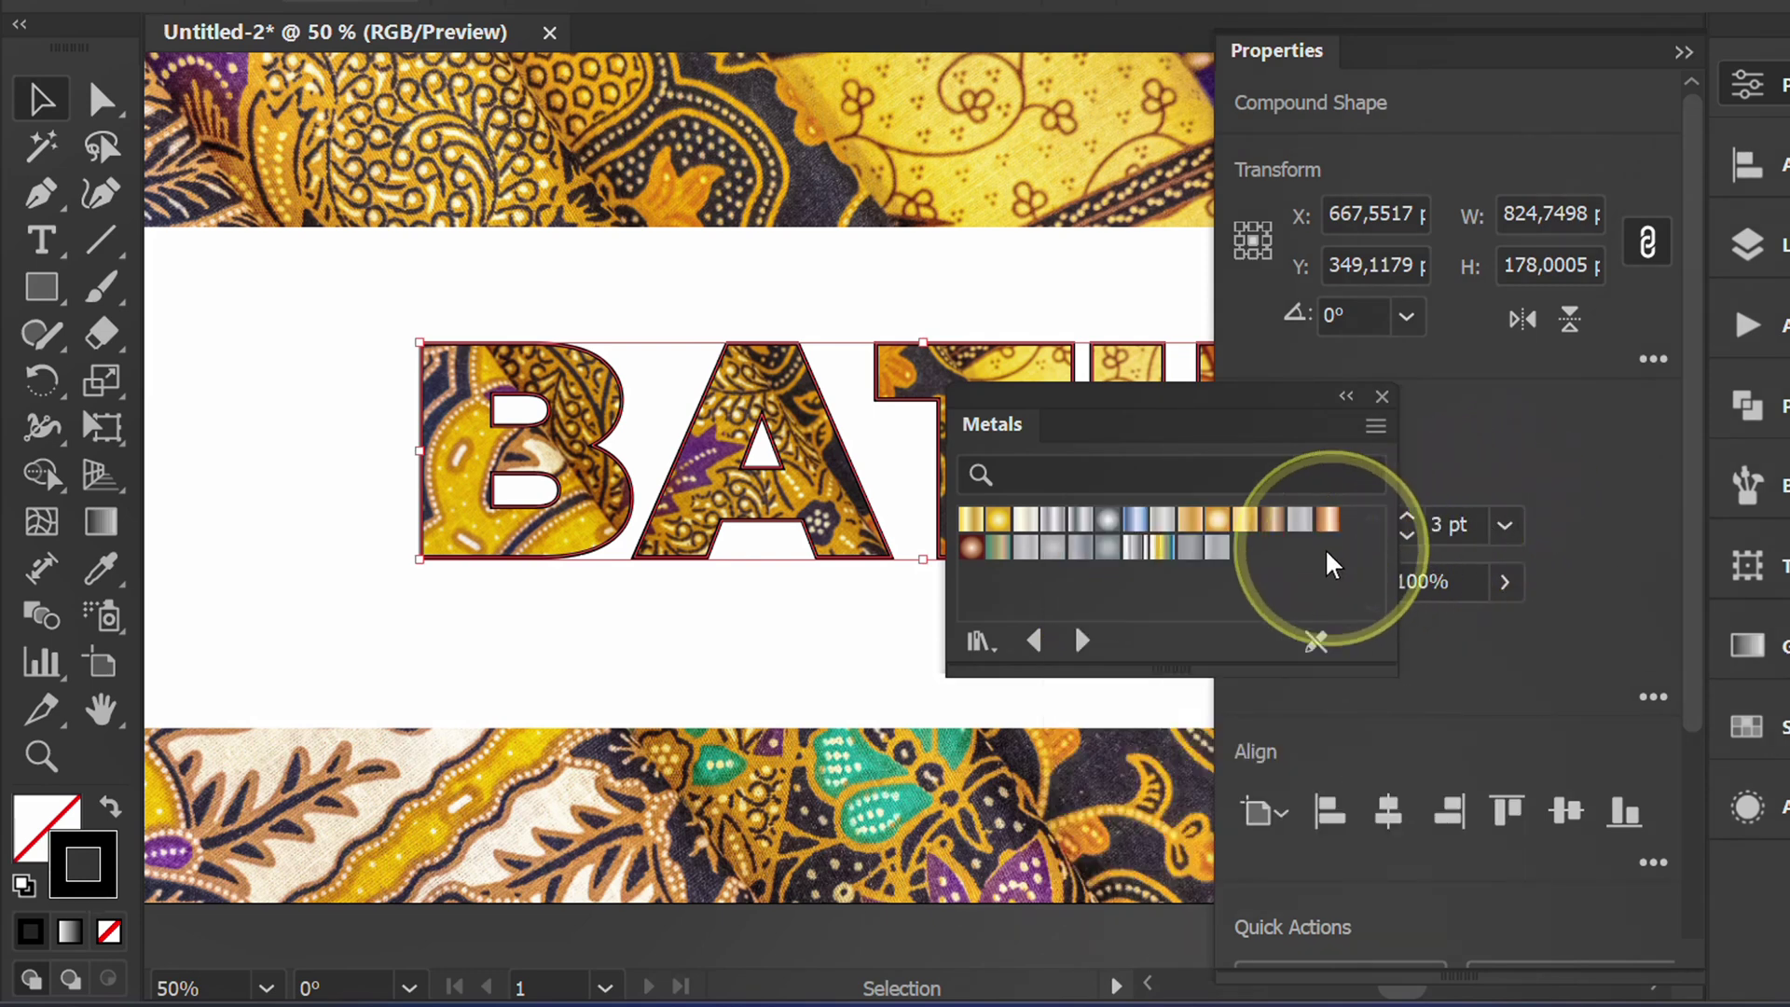
pyautogui.click(976, 524)
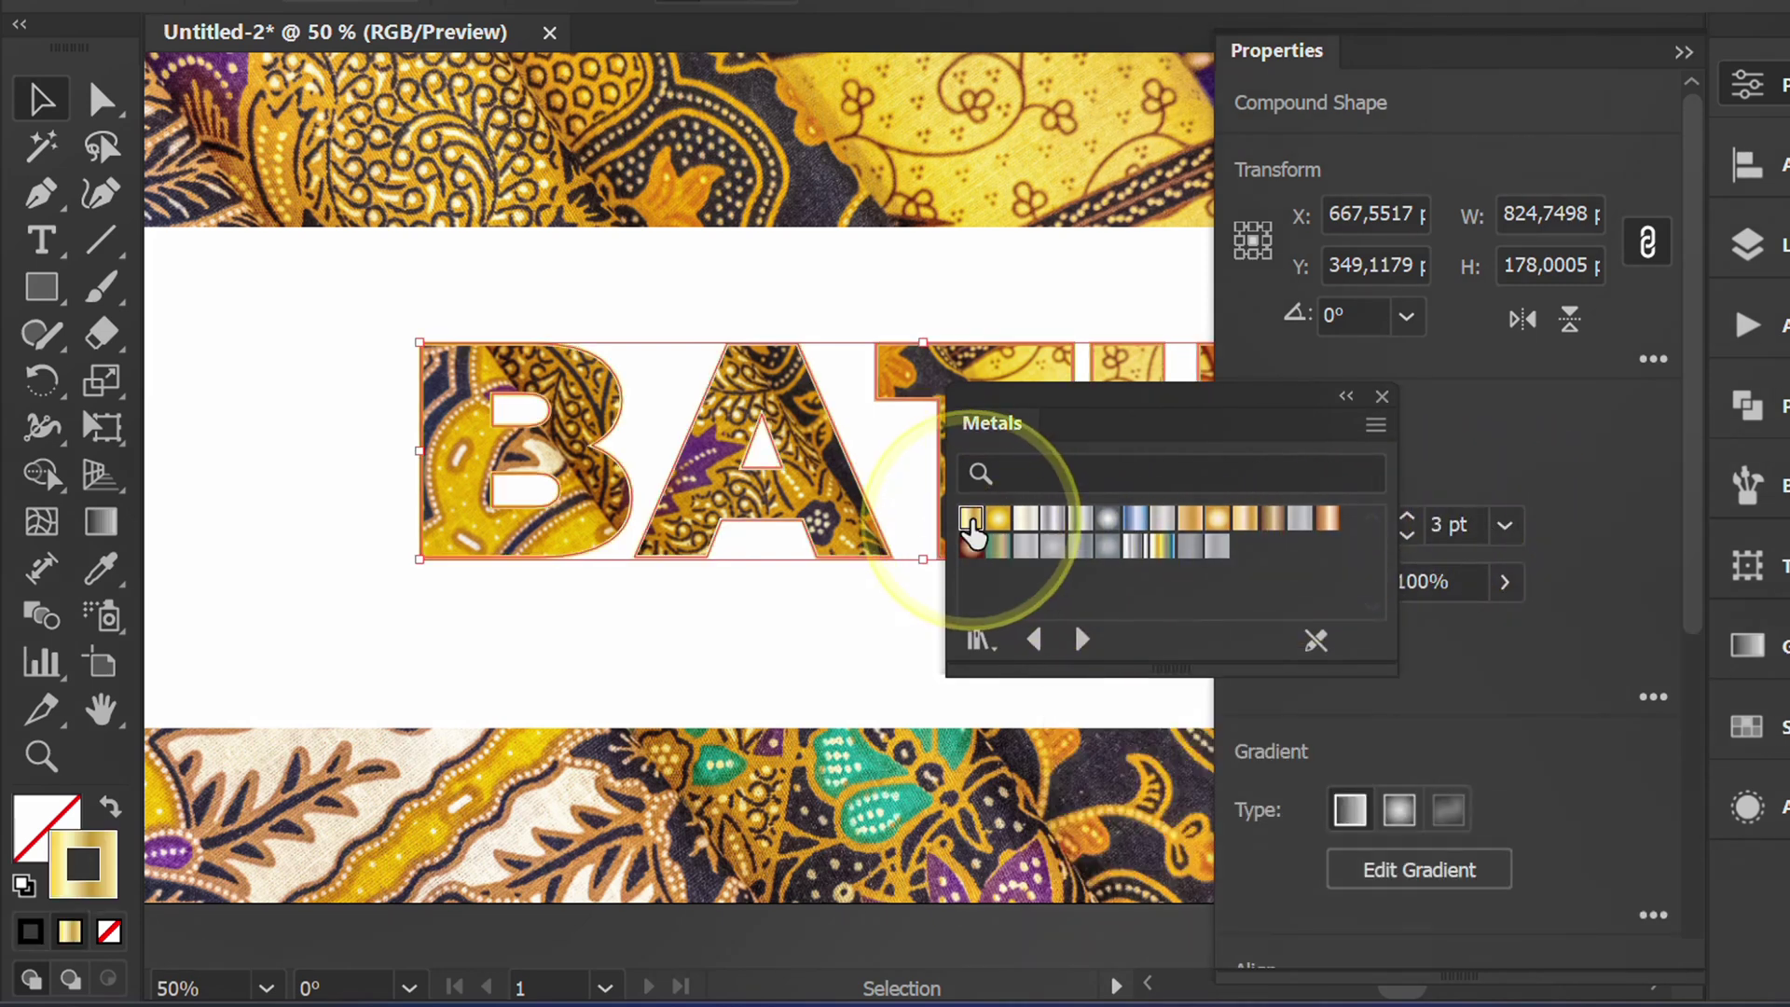
pyautogui.click(1382, 396)
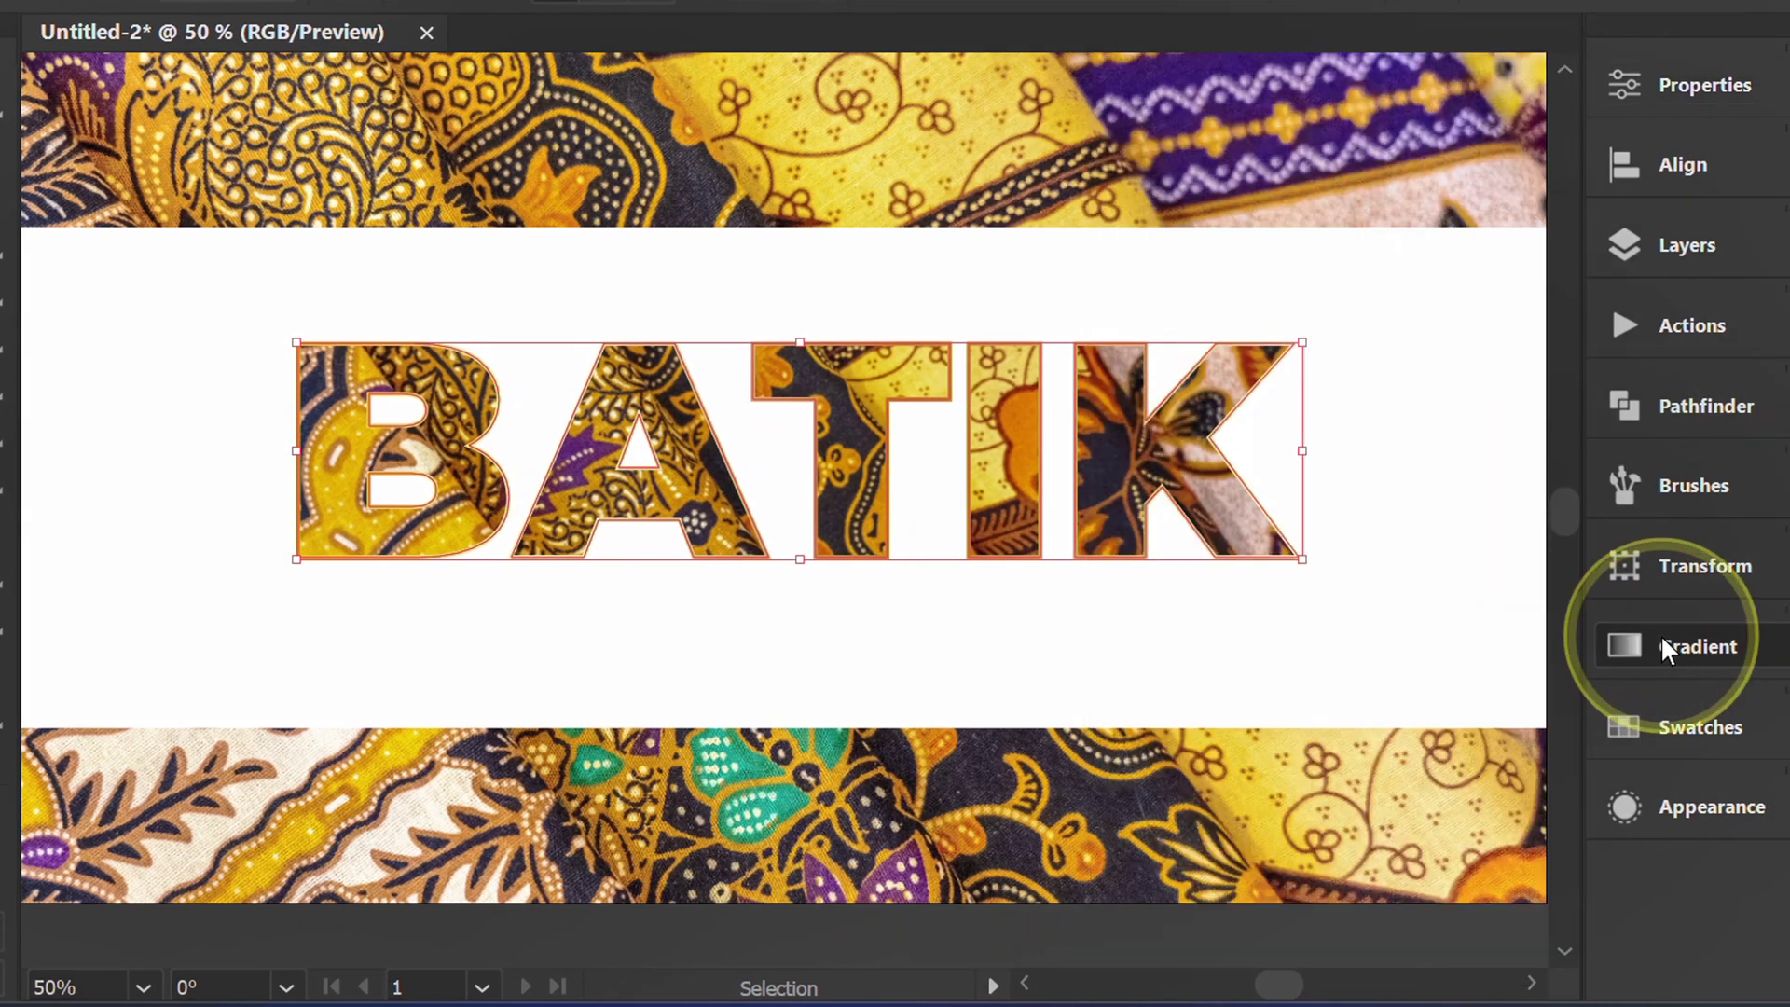
# Step: Set the stroke gradient angle to -80°
pyautogui.click(1661, 633)
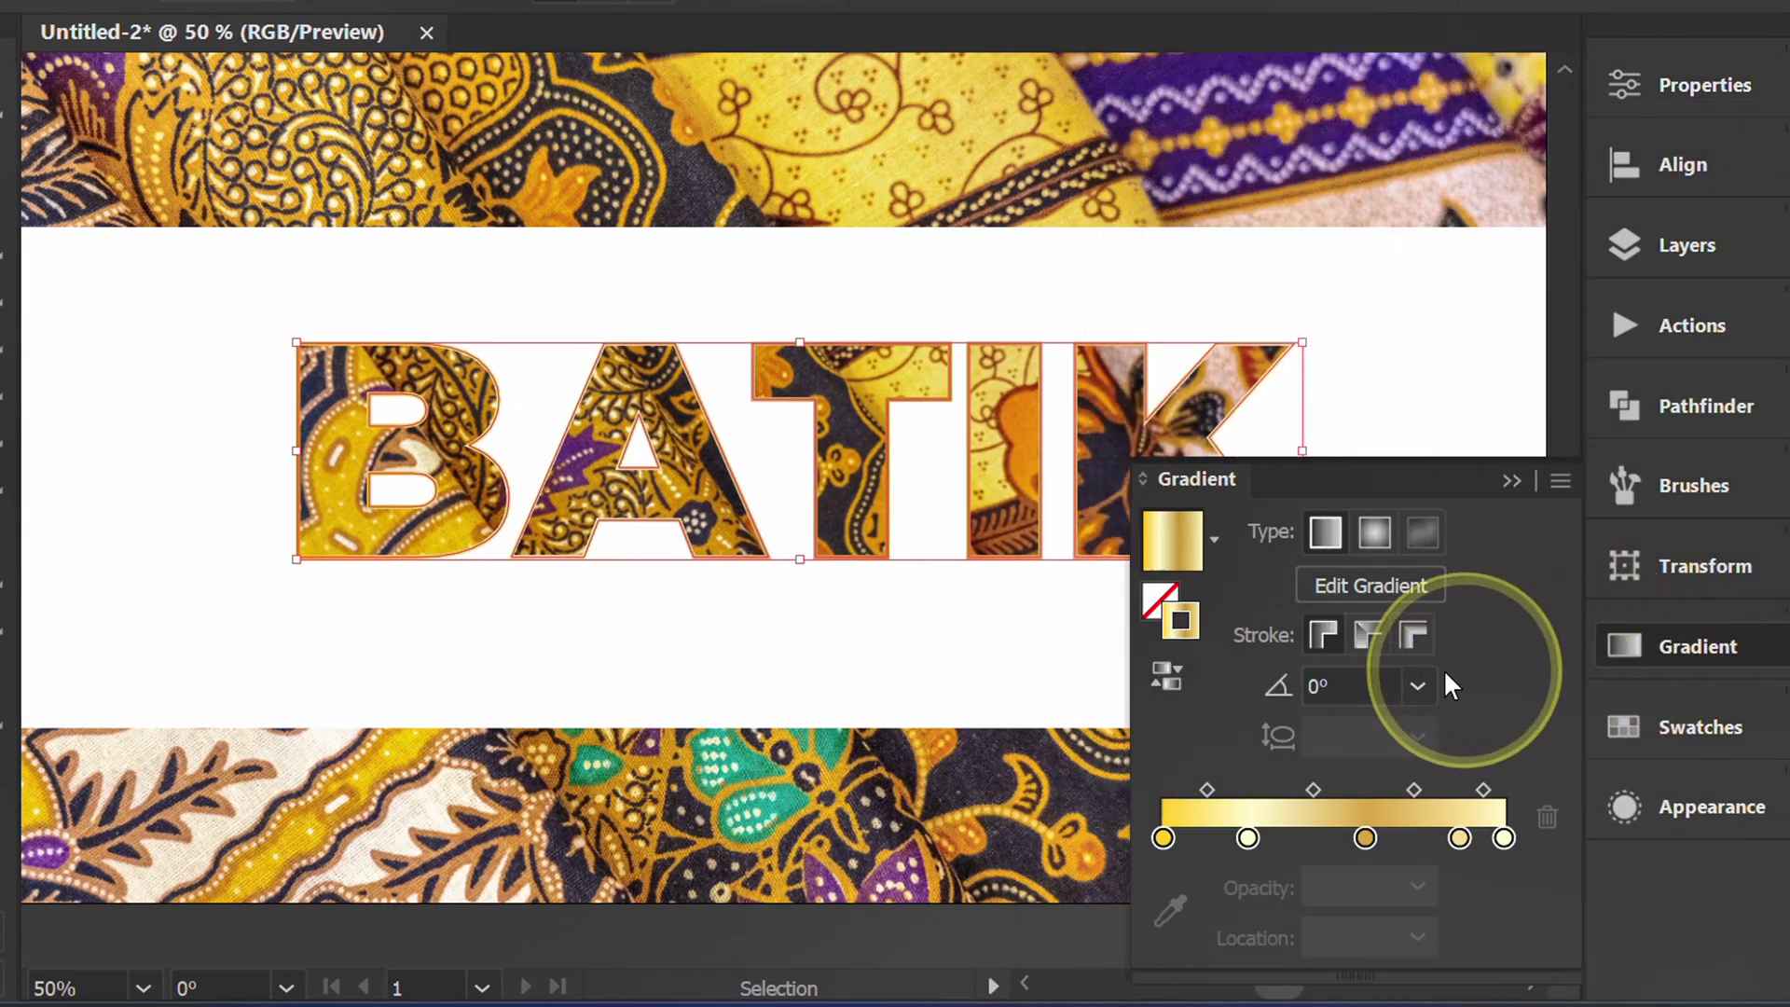
pyautogui.click(1419, 687)
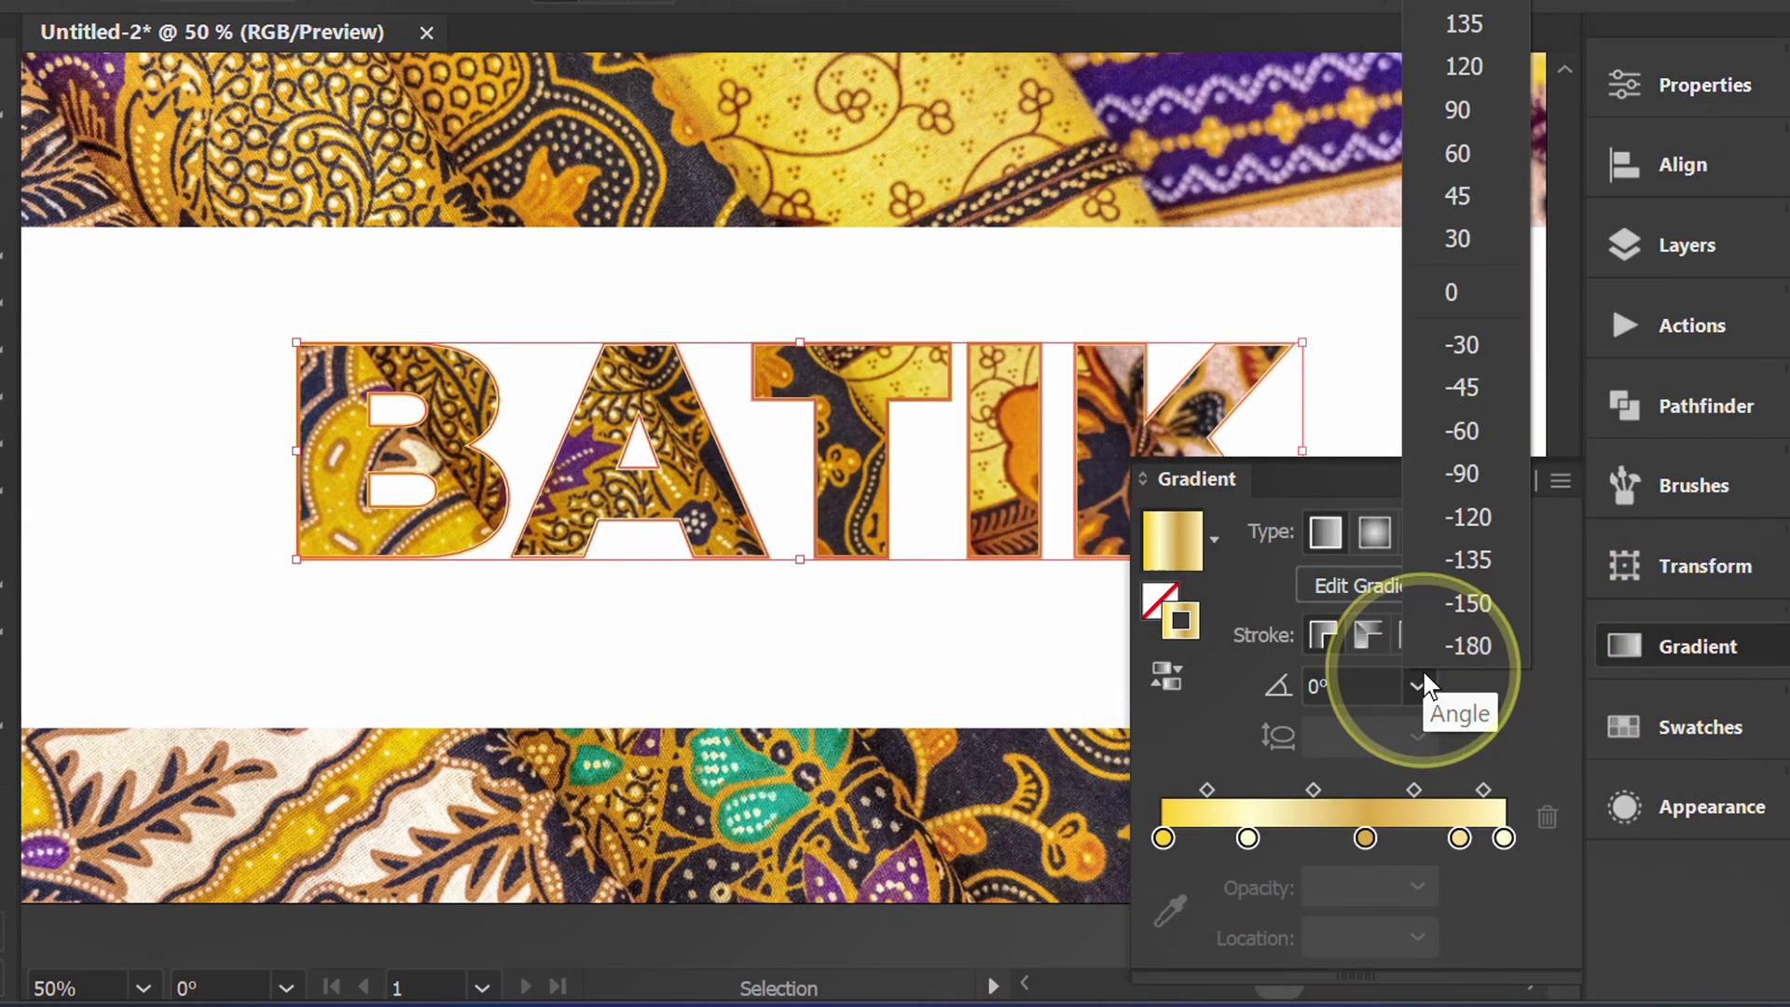
pyautogui.click(1468, 473)
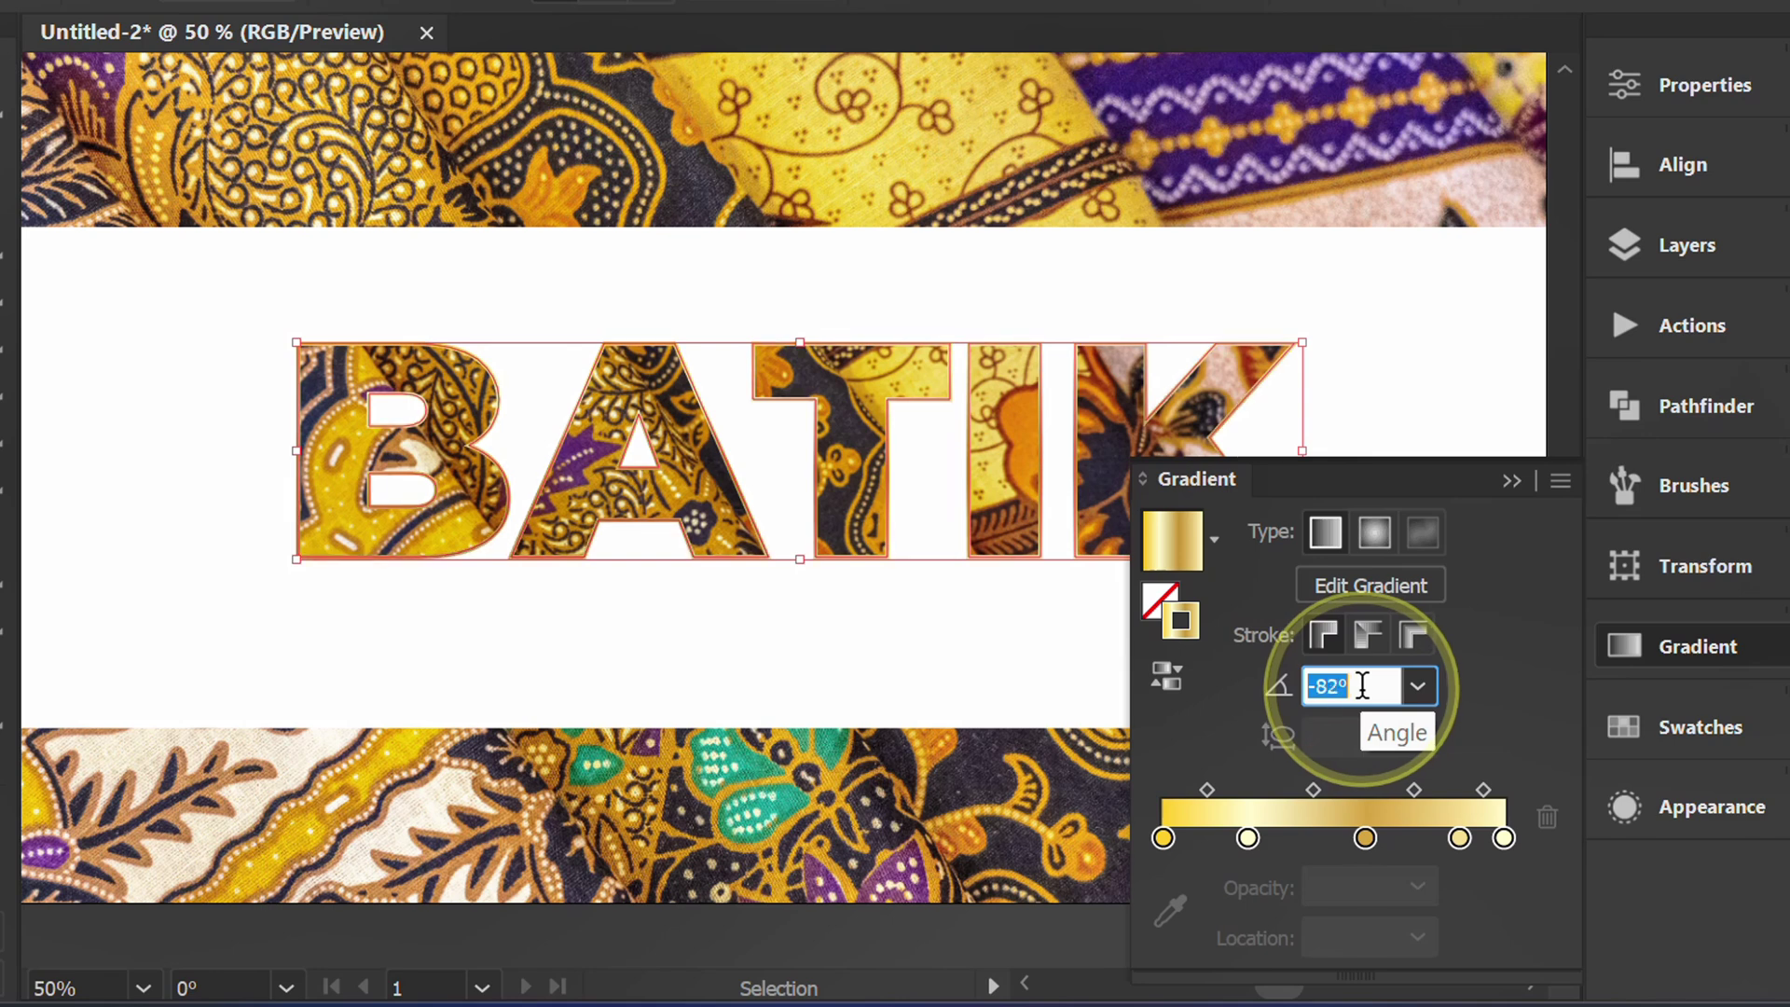
pyautogui.write('-80')
pyautogui.press('Return')
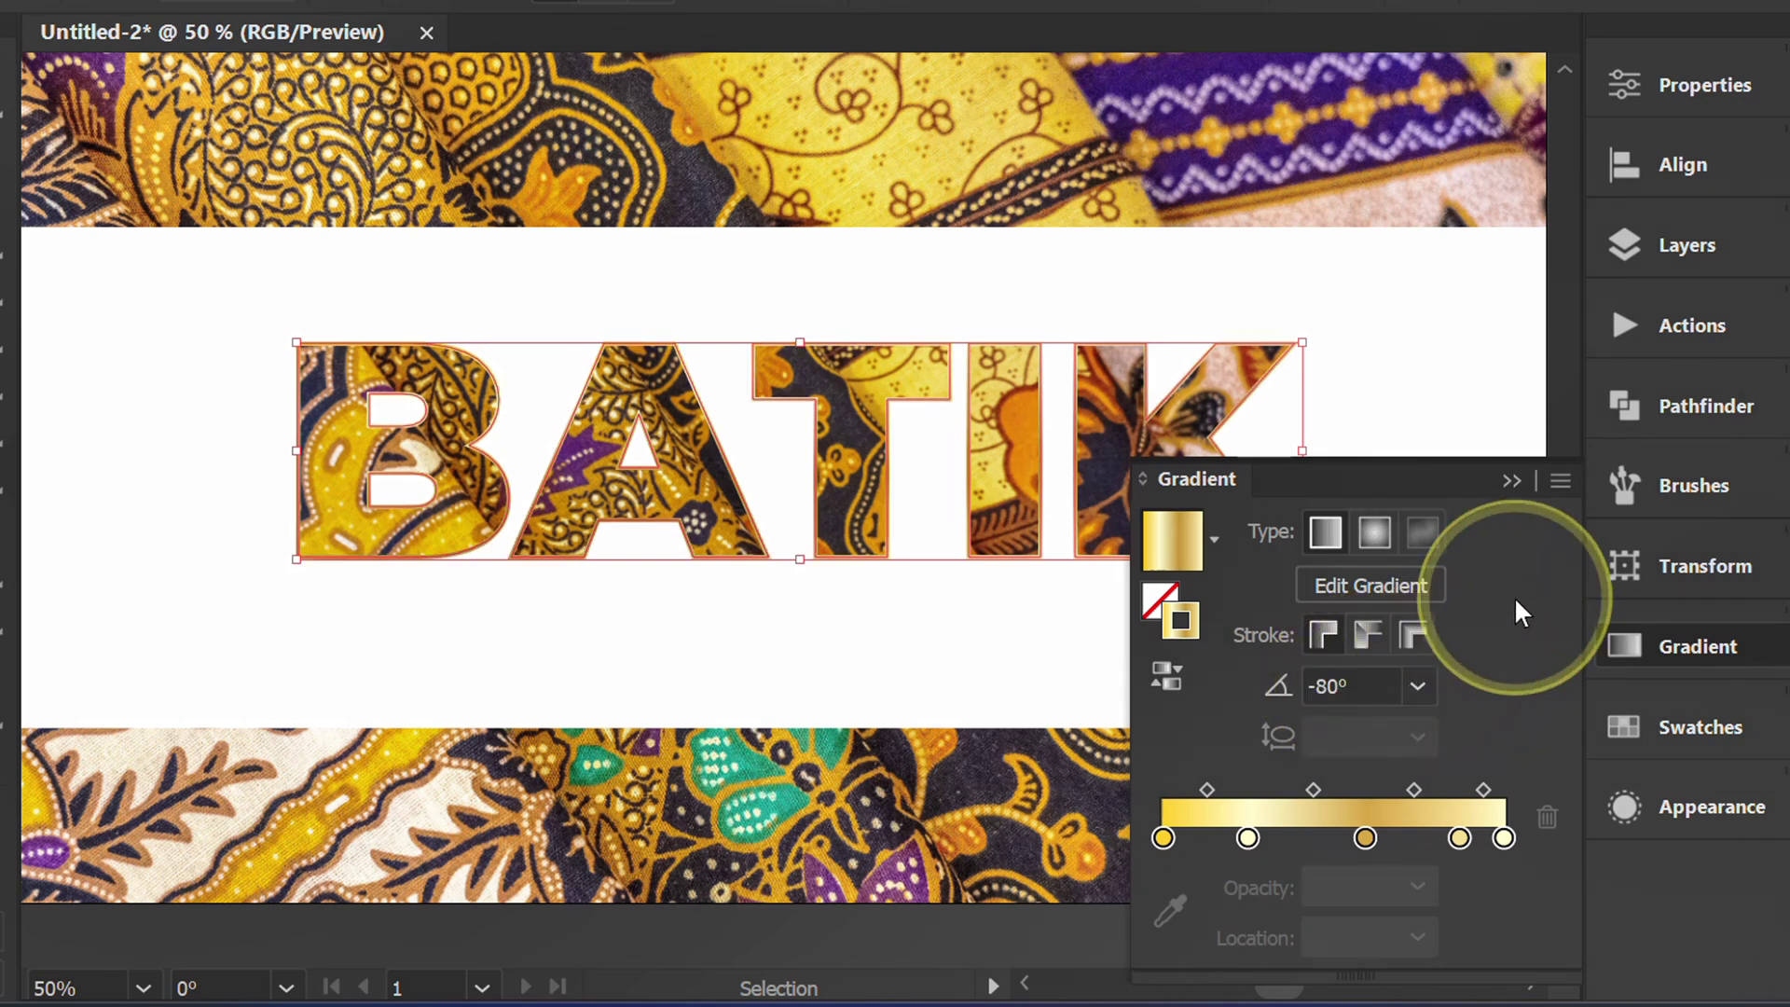
pyautogui.click(1512, 479)
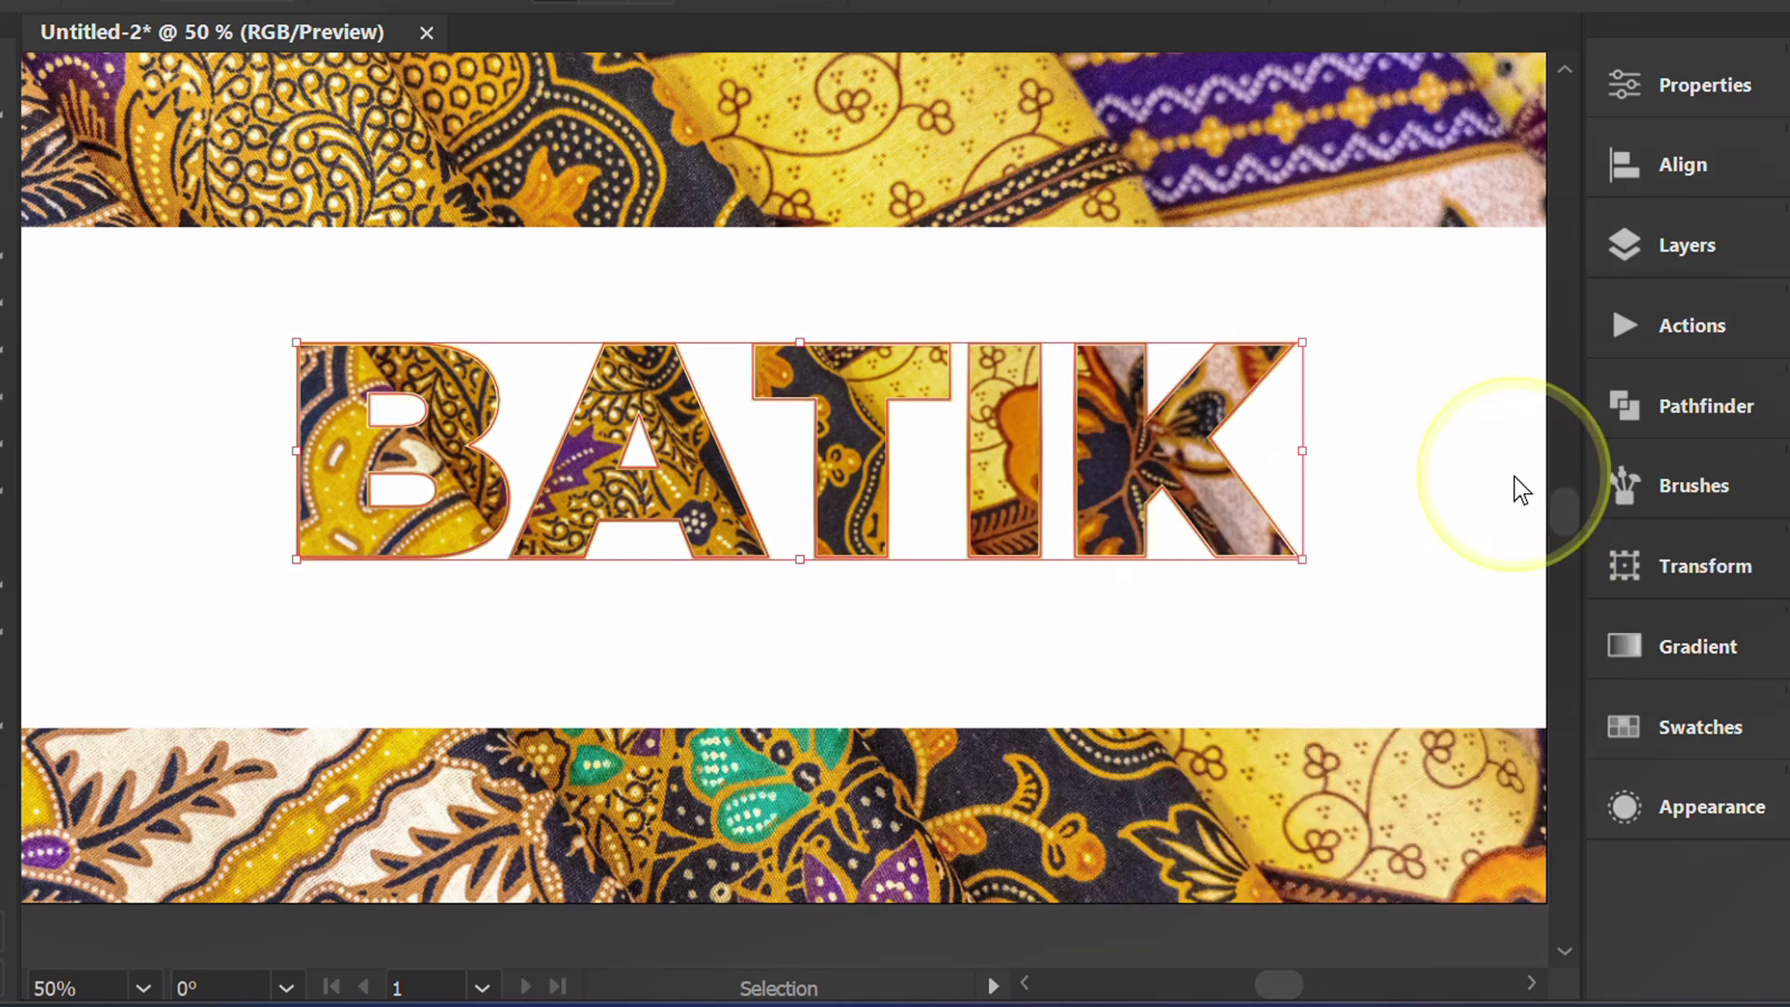
# Step: Add a 50% opacity drop shadow to BATIK with 1 px X/Y offsets and 1 px blur
pyautogui.click(1696, 809)
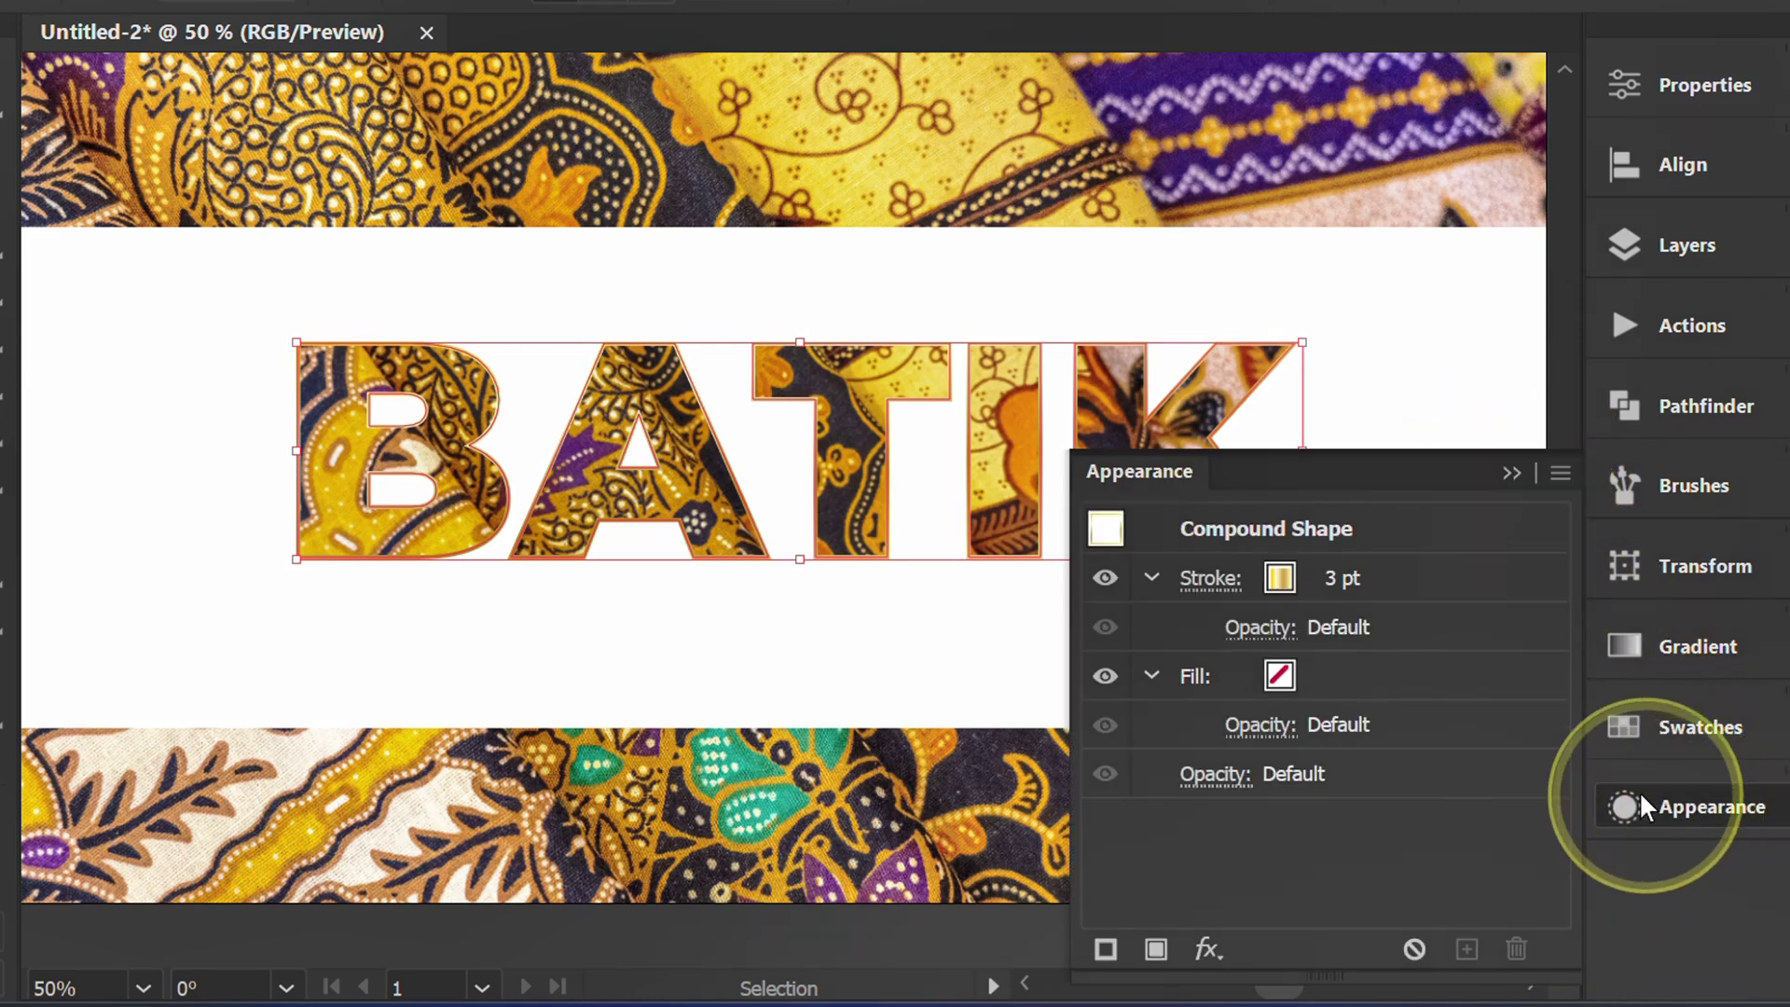
pyautogui.moveTo(1316, 471); pyautogui.dragTo(1260, 231)
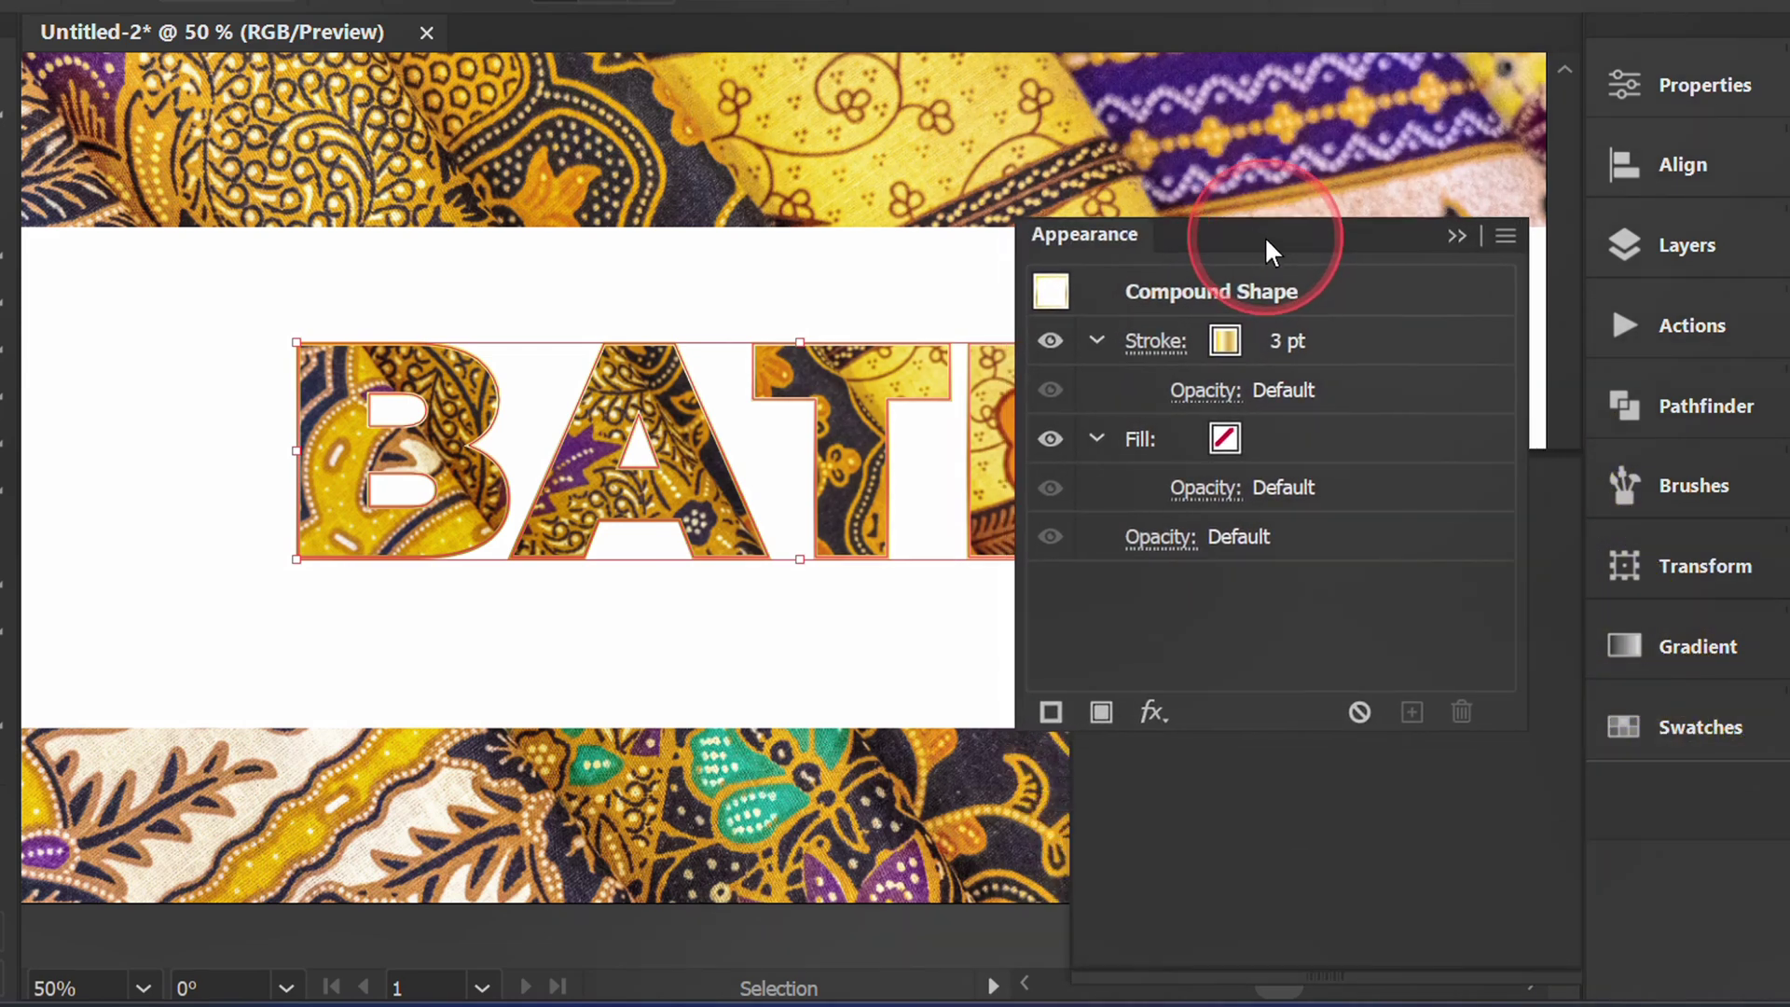
pyautogui.moveTo(823, 616); pyautogui.dragTo(552, 602)
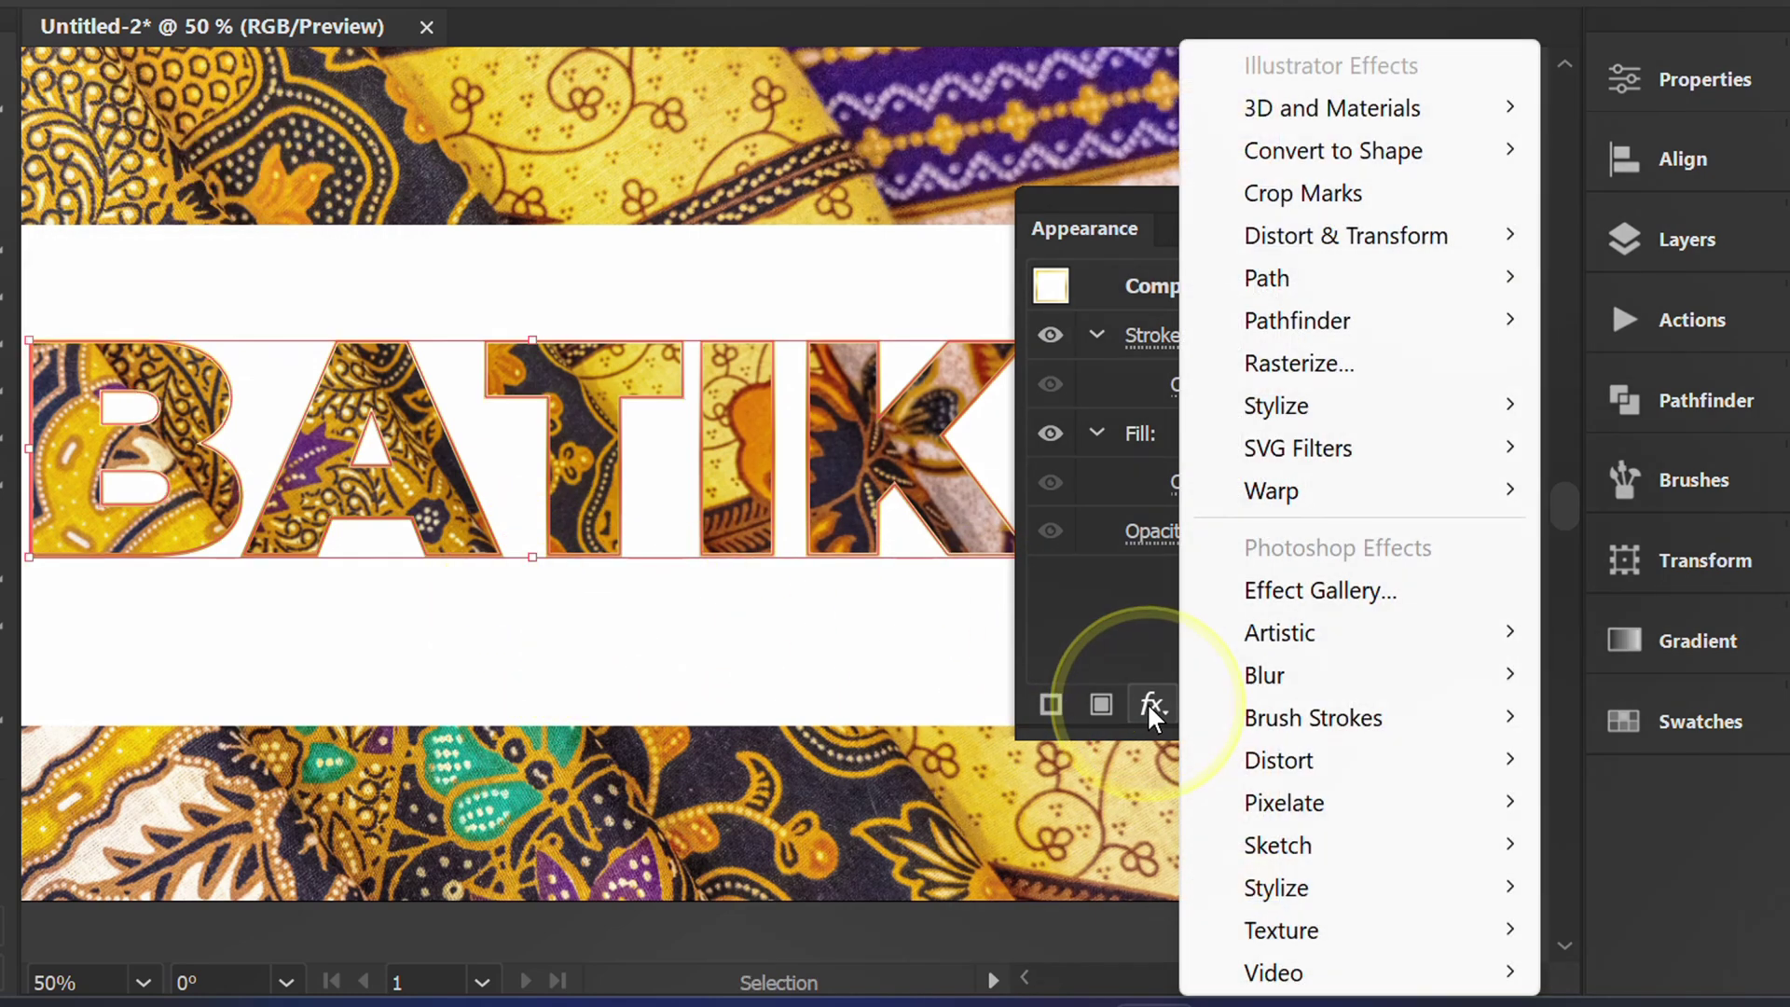
pyautogui.moveTo(1275, 407)
pyautogui.click(1652, 407)
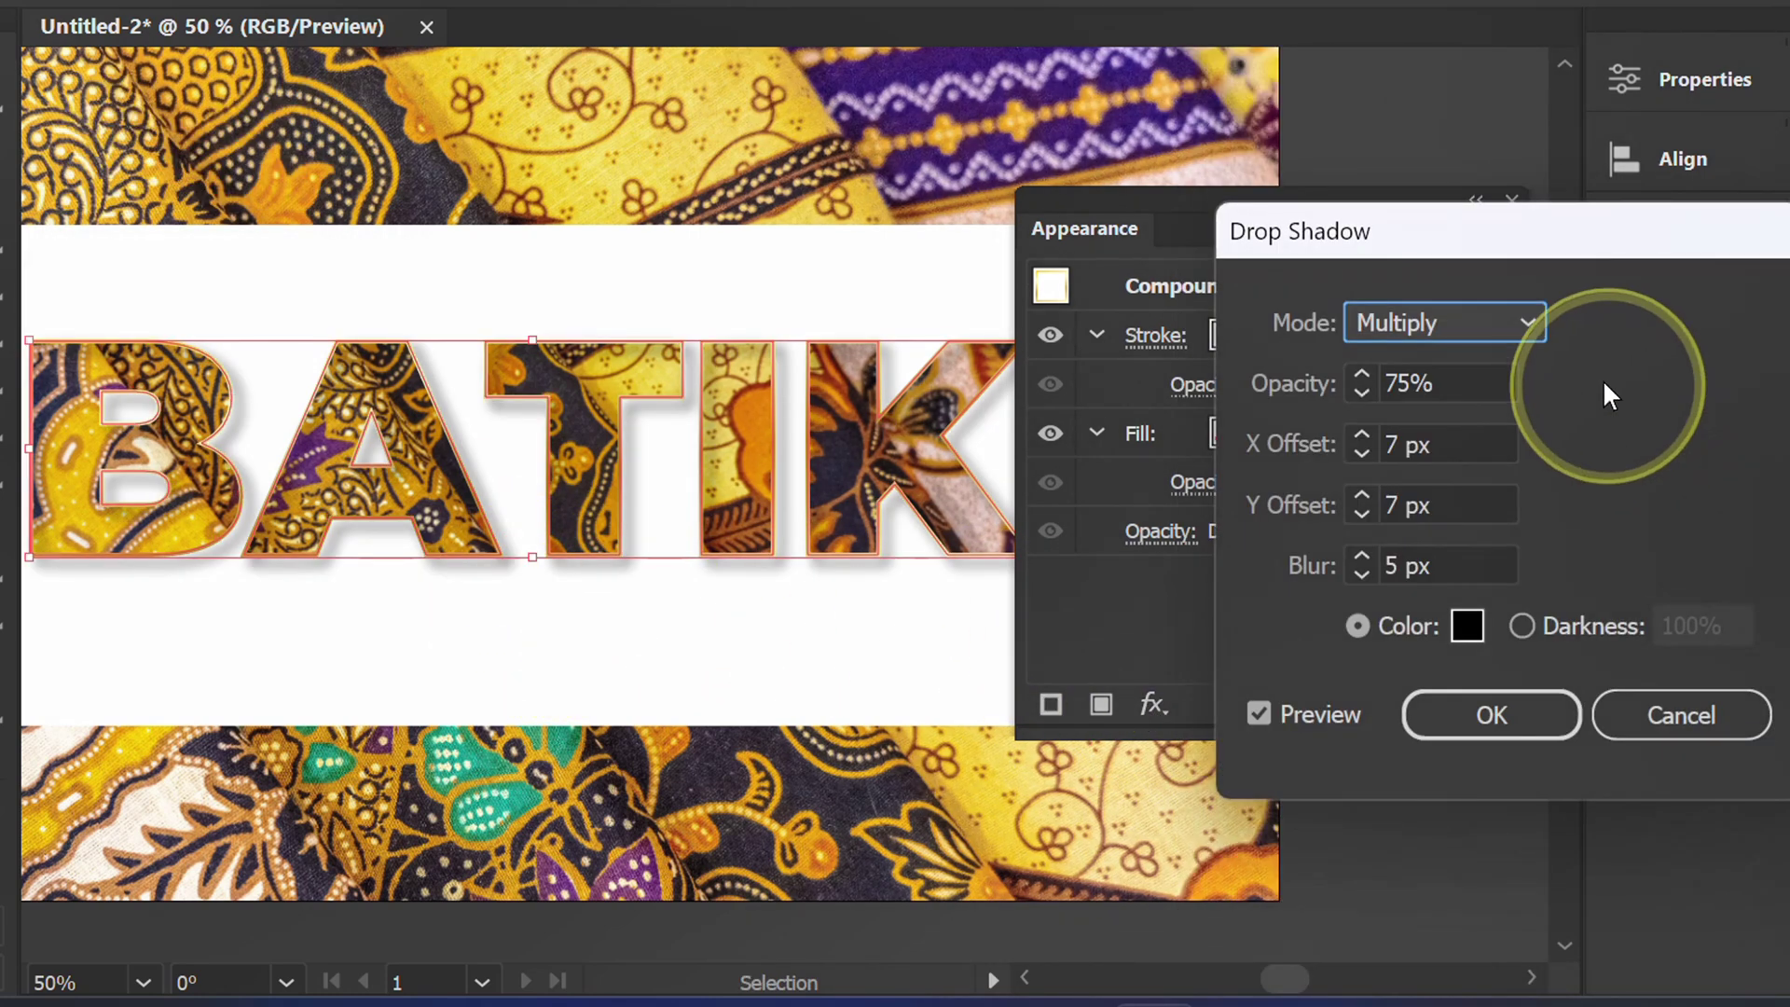
pyautogui.doubleClick(1414, 384)
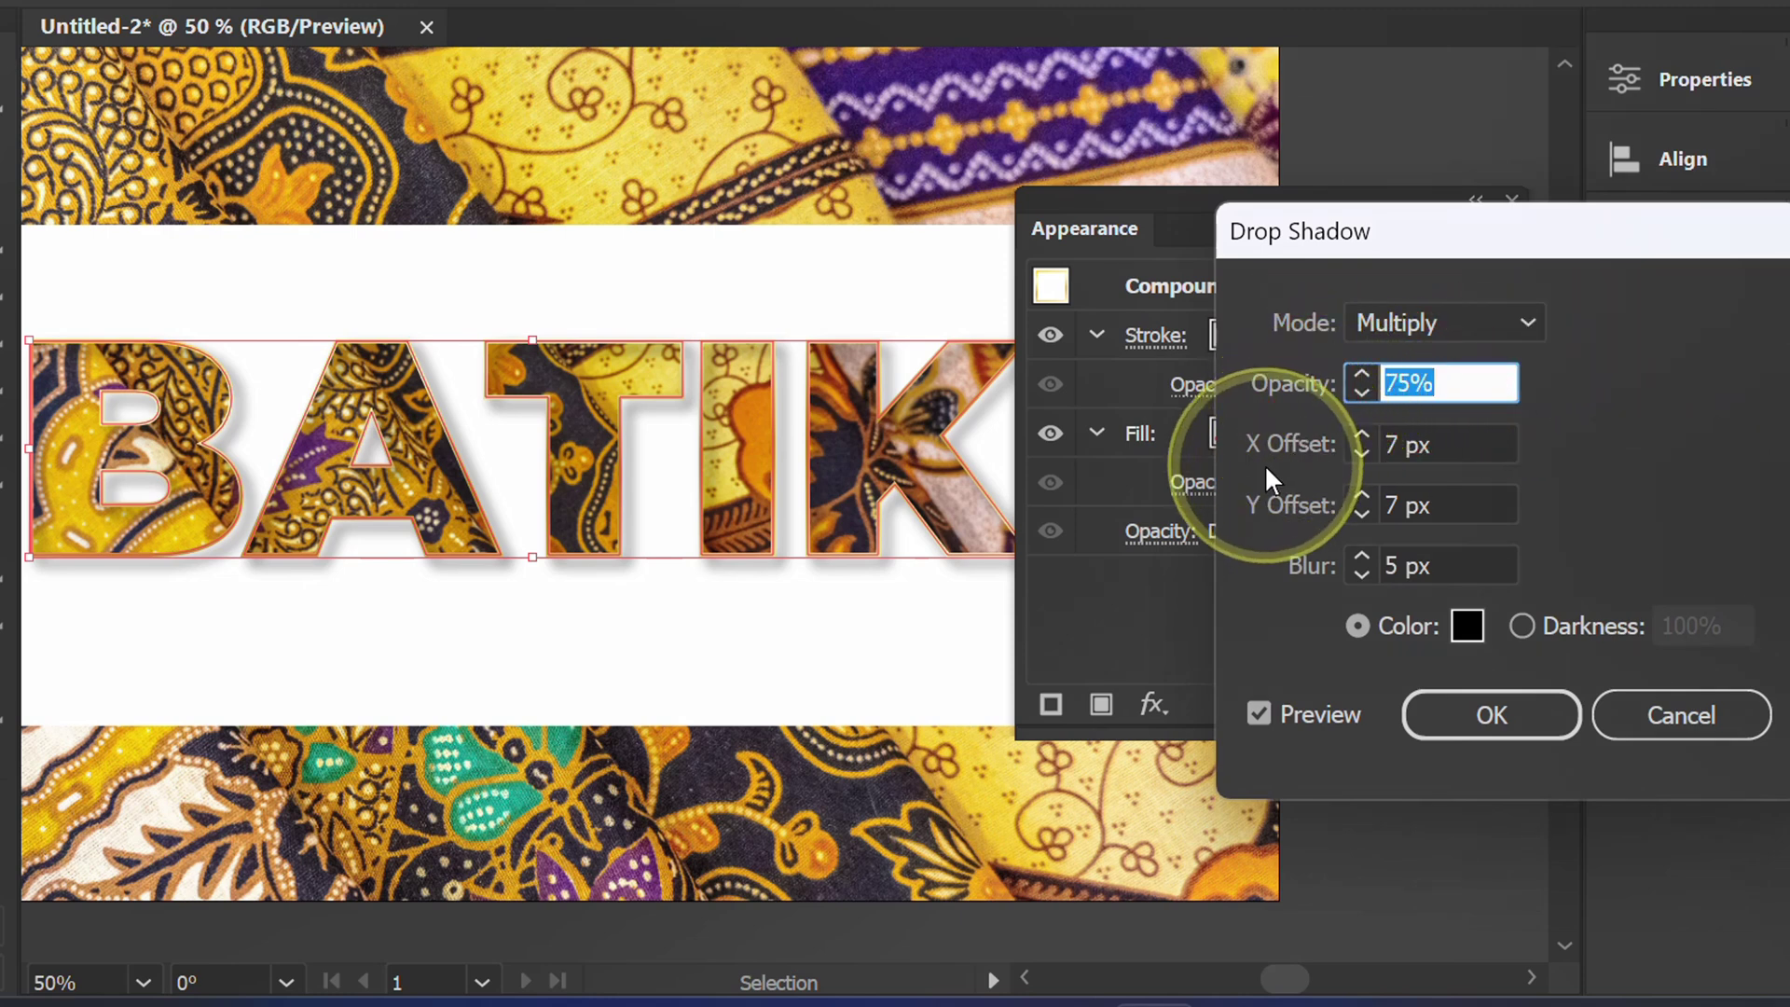
pyautogui.write('50')
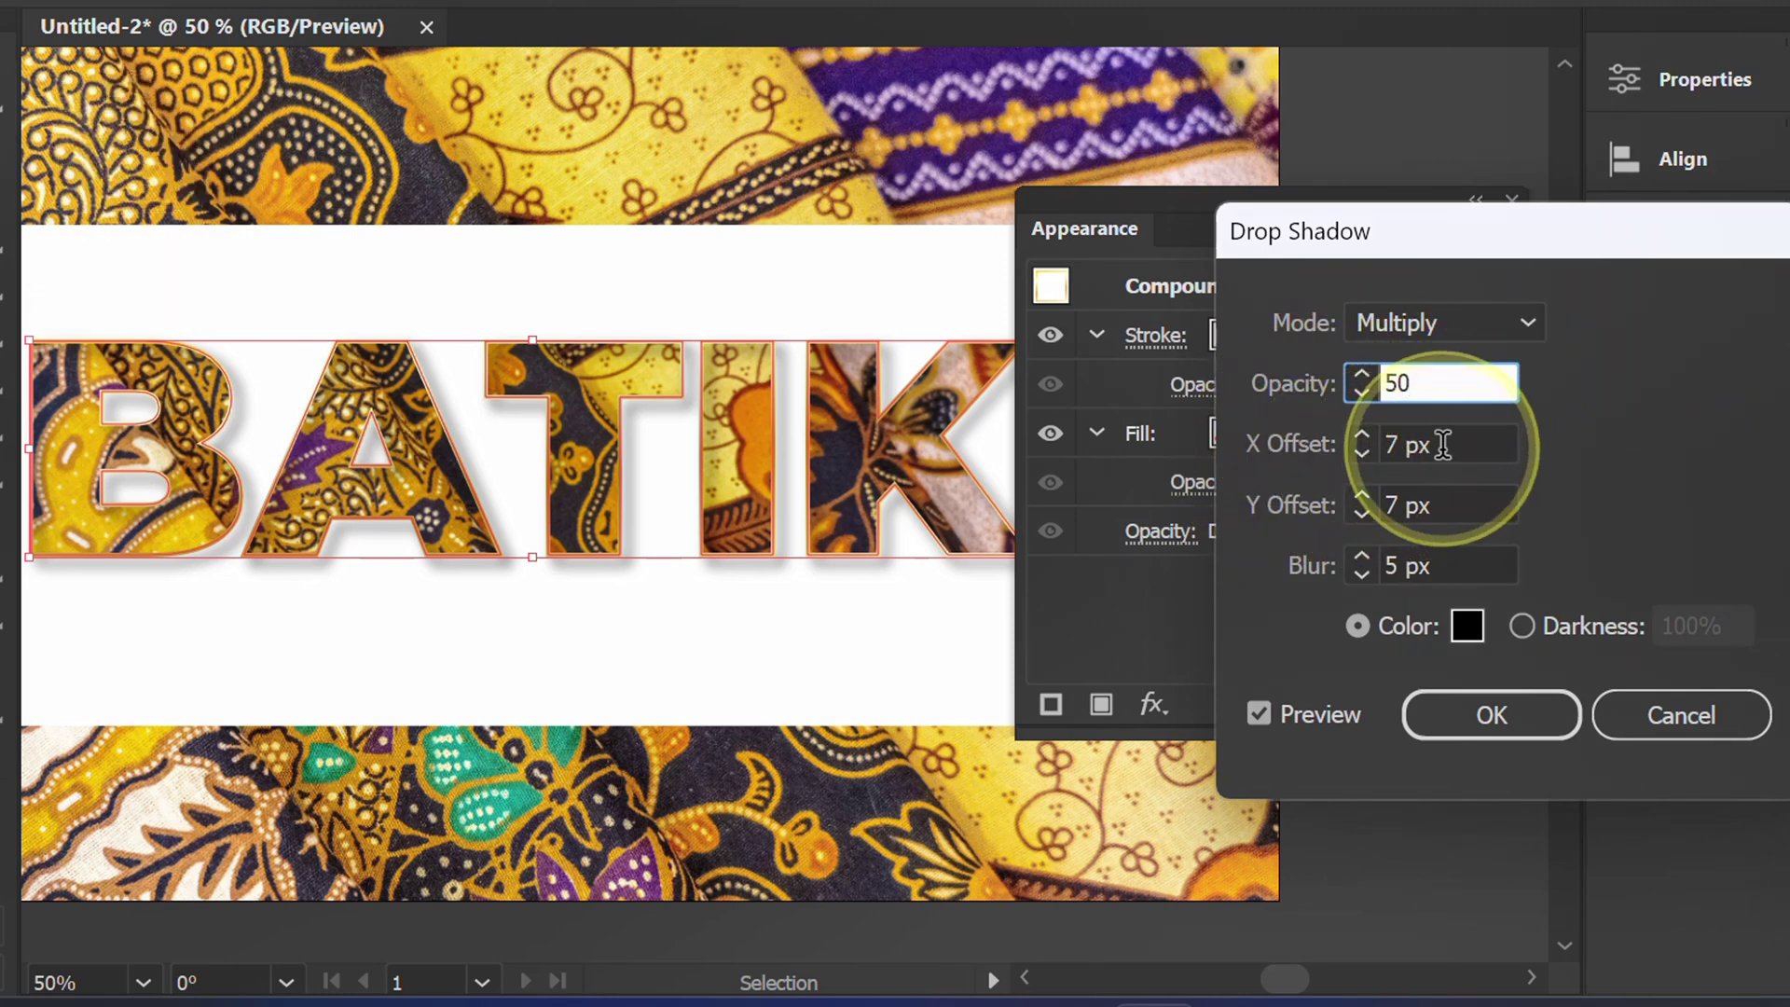
pyautogui.doubleClick(1441, 445)
pyautogui.write('1')
pyautogui.doubleClick(1379, 505)
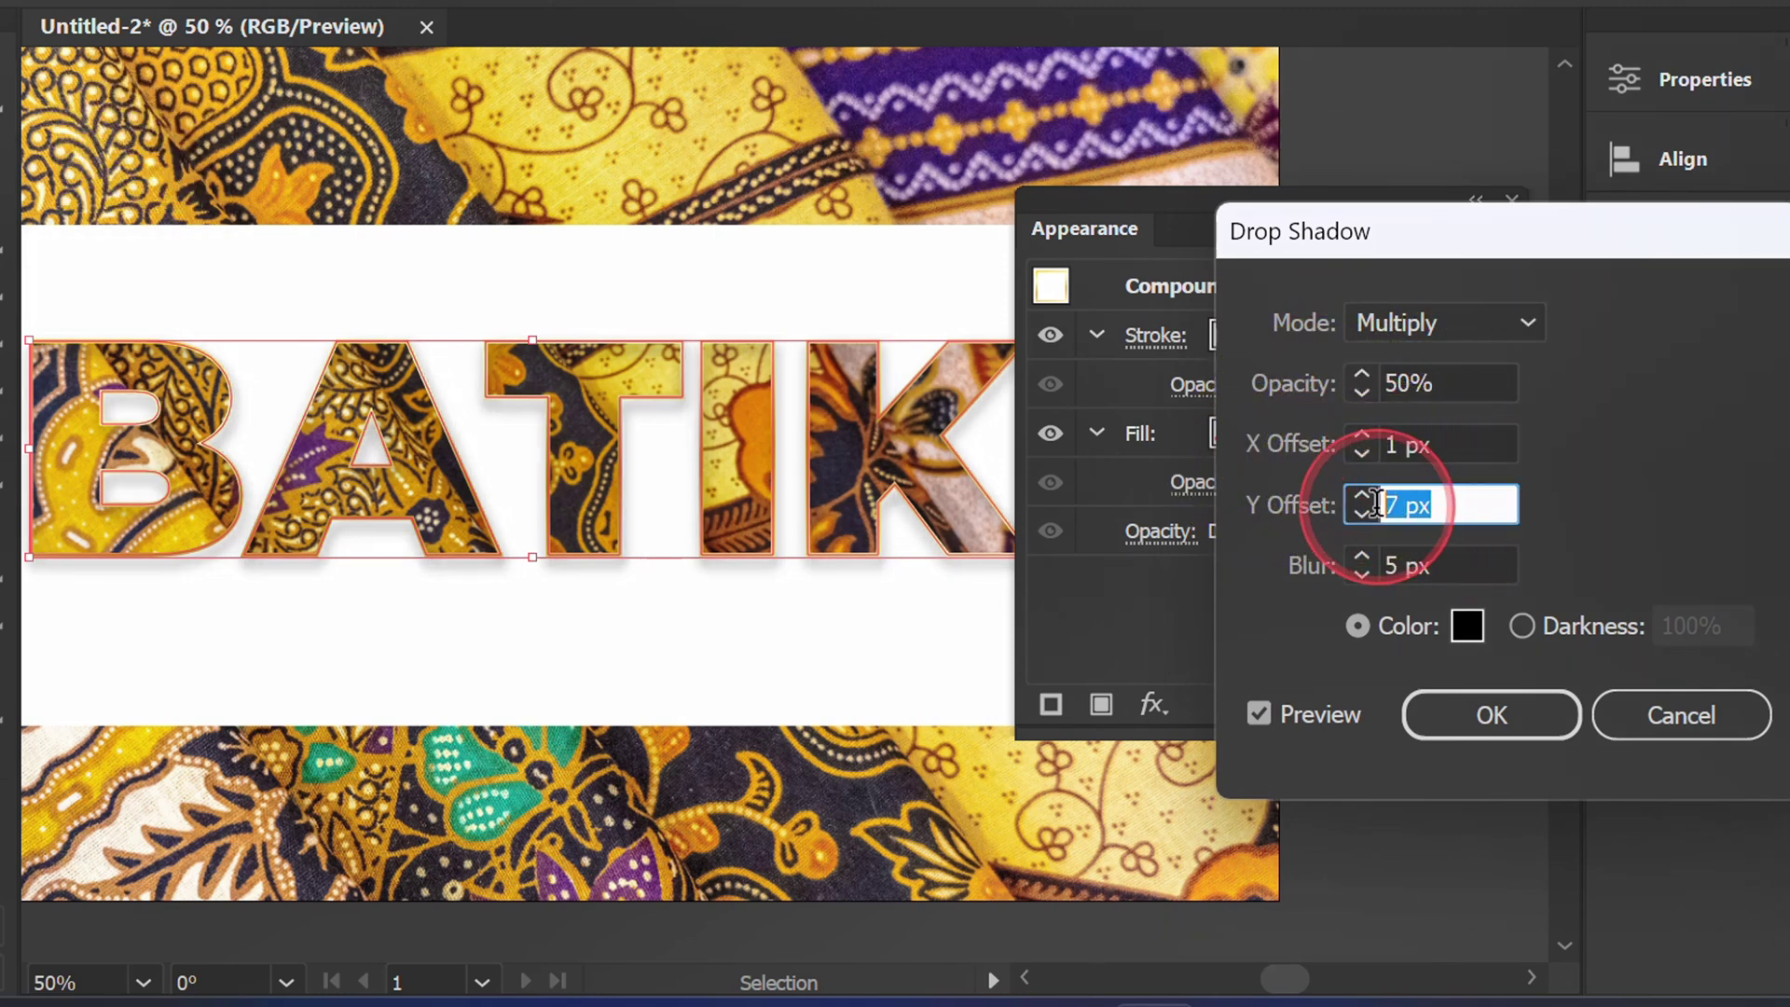
pyautogui.write('1')
pyautogui.doubleClick(1399, 565)
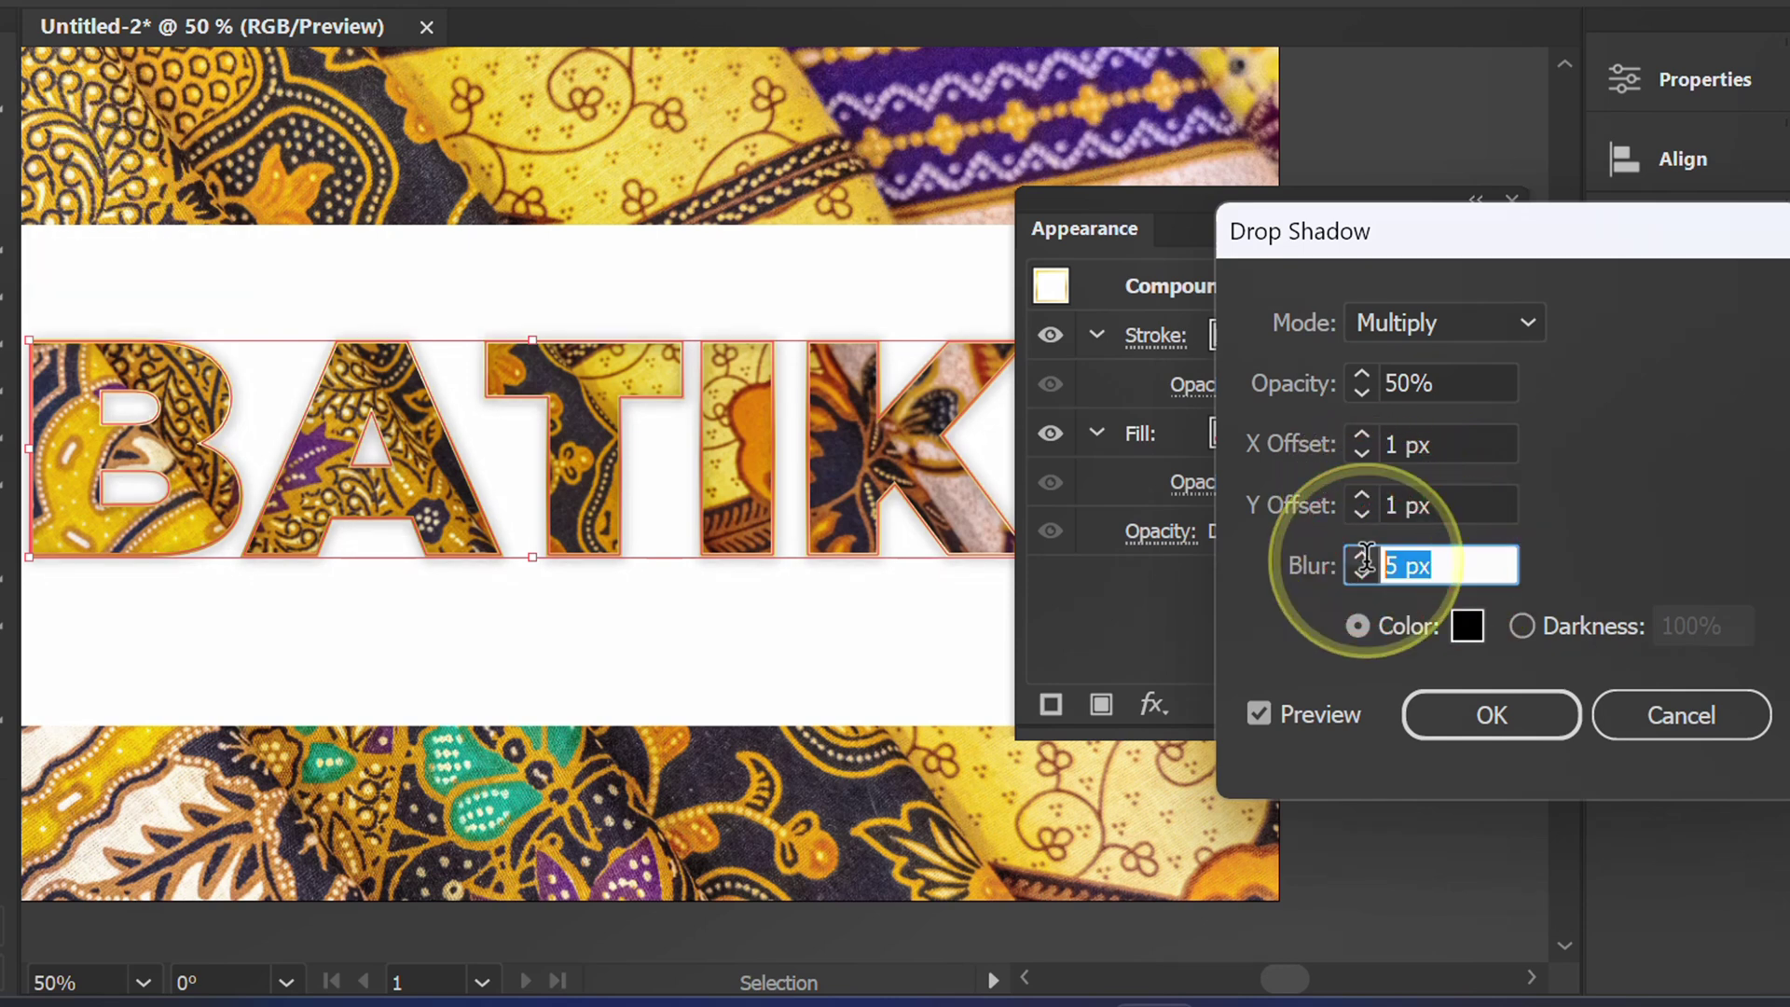
pyautogui.write('1')
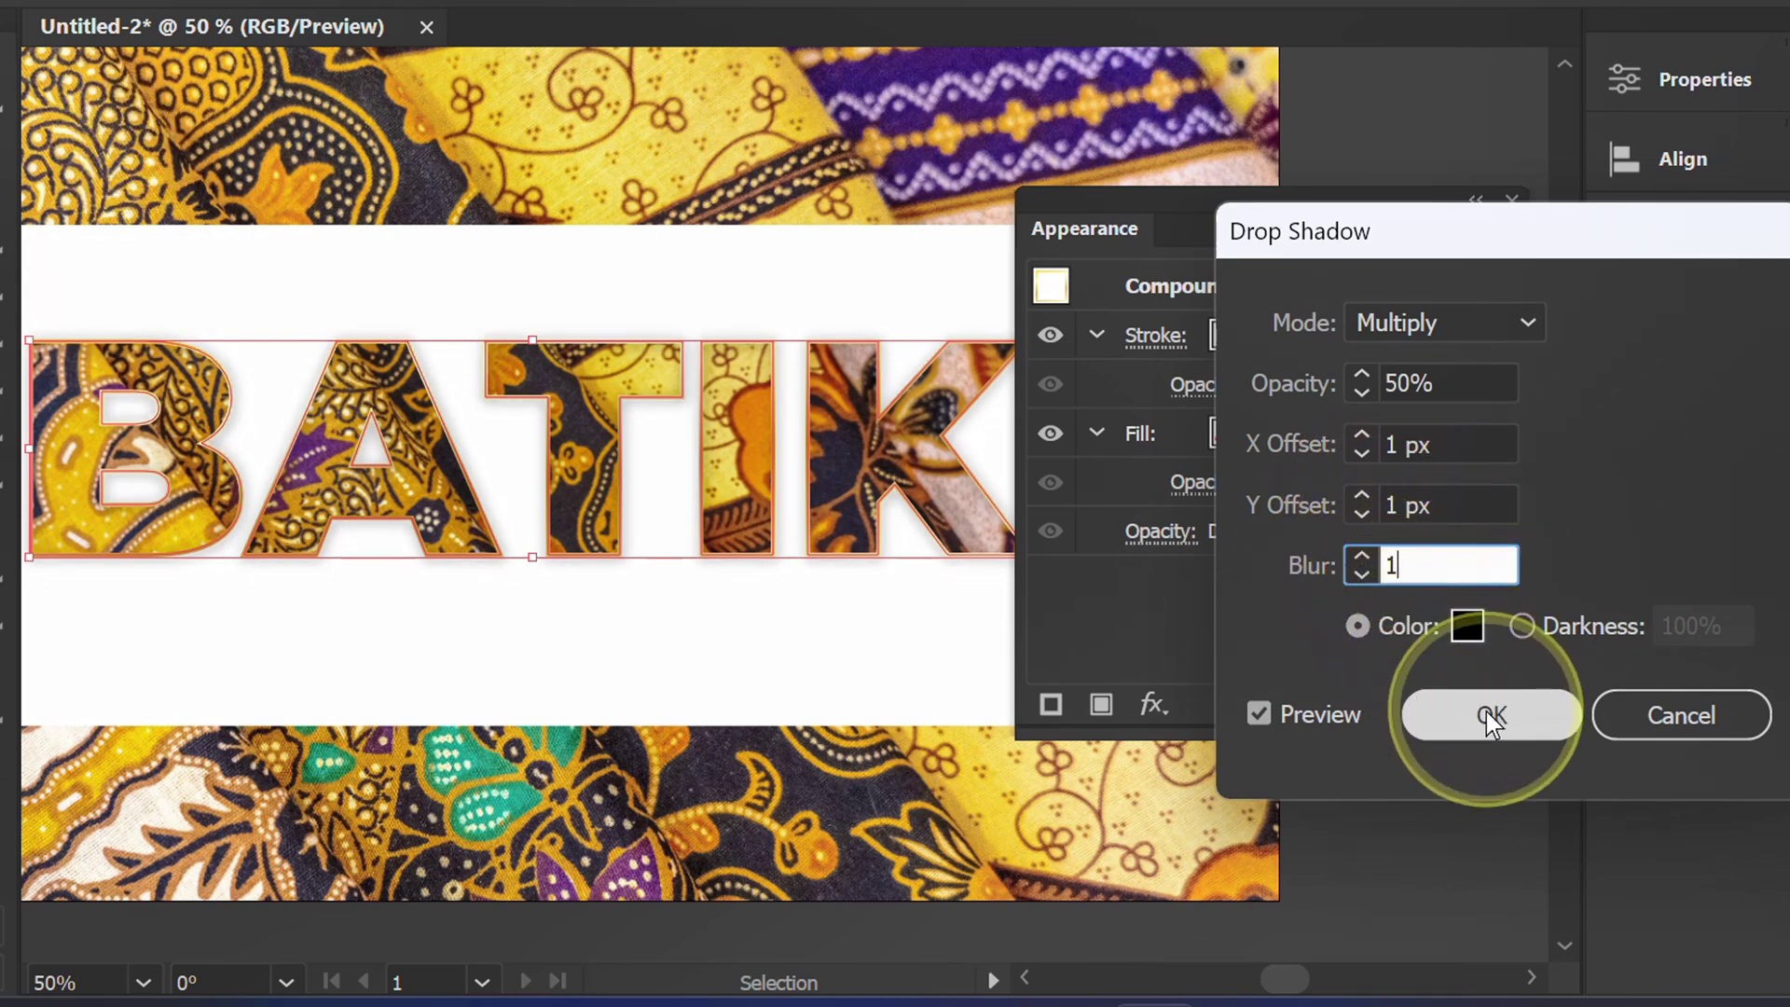
pyautogui.click(1486, 713)
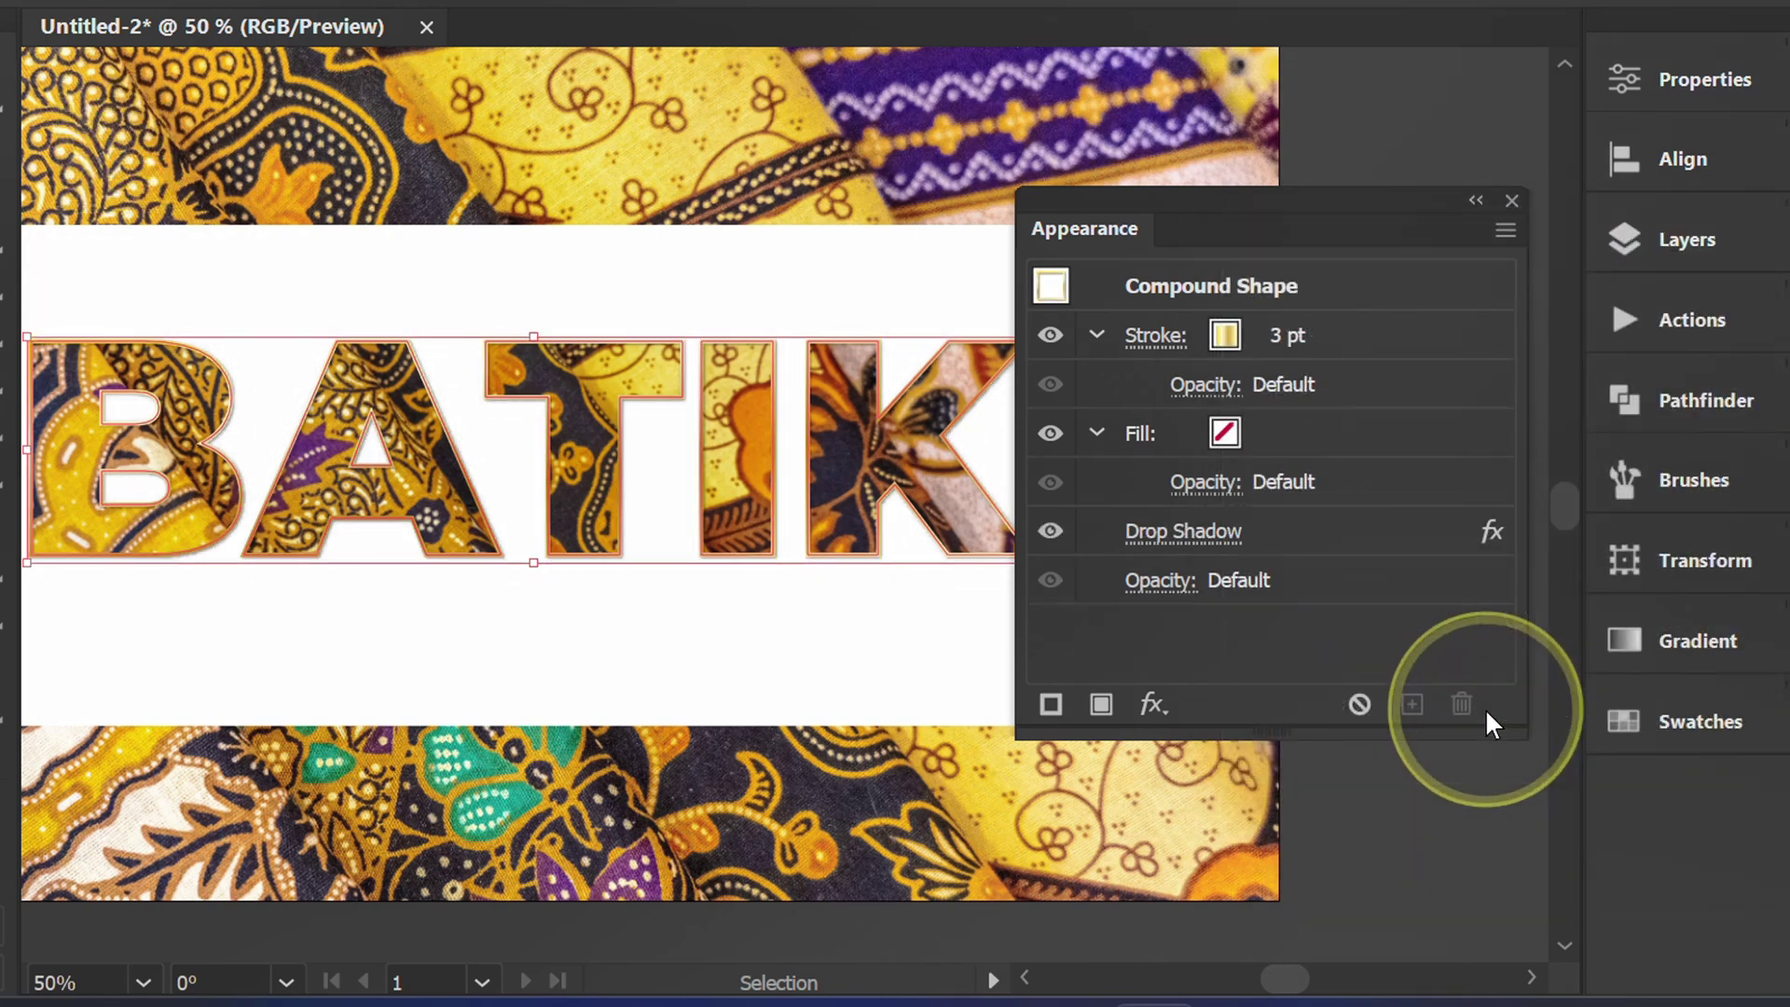
# Step: Apply a Transform effect to BATIK moving 0.5 px horizontally and vertically with 6 copies
pyautogui.click(1152, 711)
pyautogui.moveTo(1347, 236)
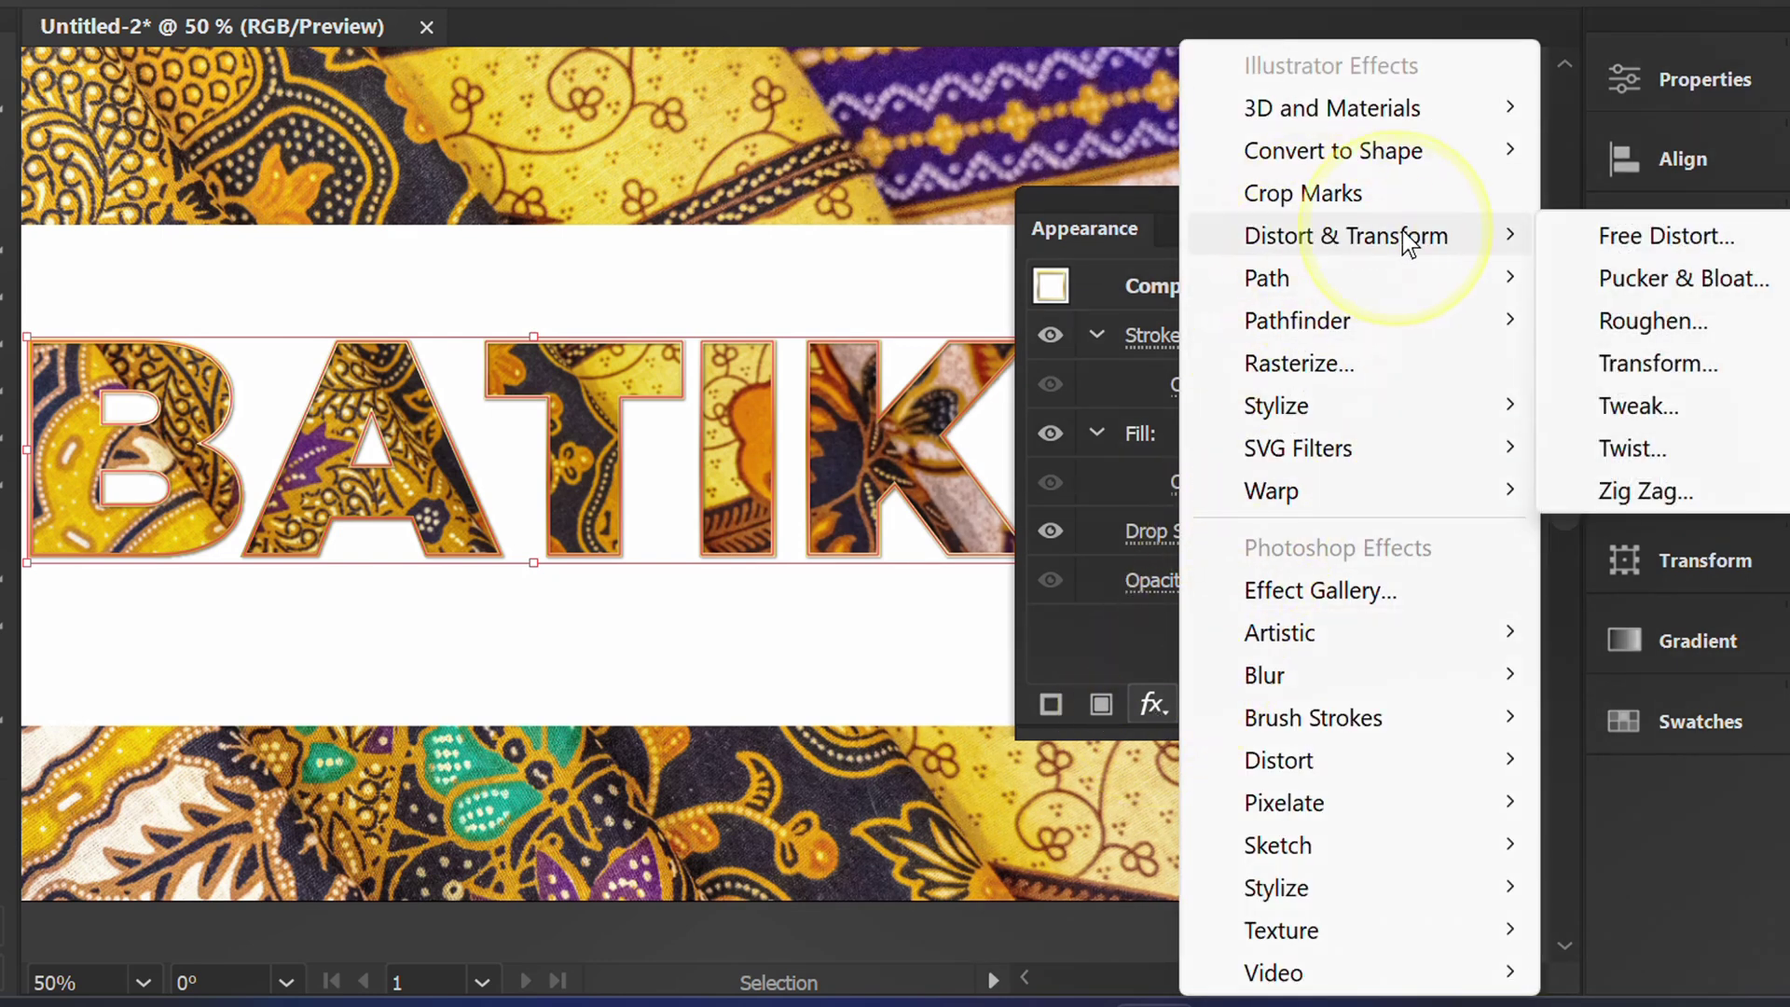
pyautogui.click(1677, 370)
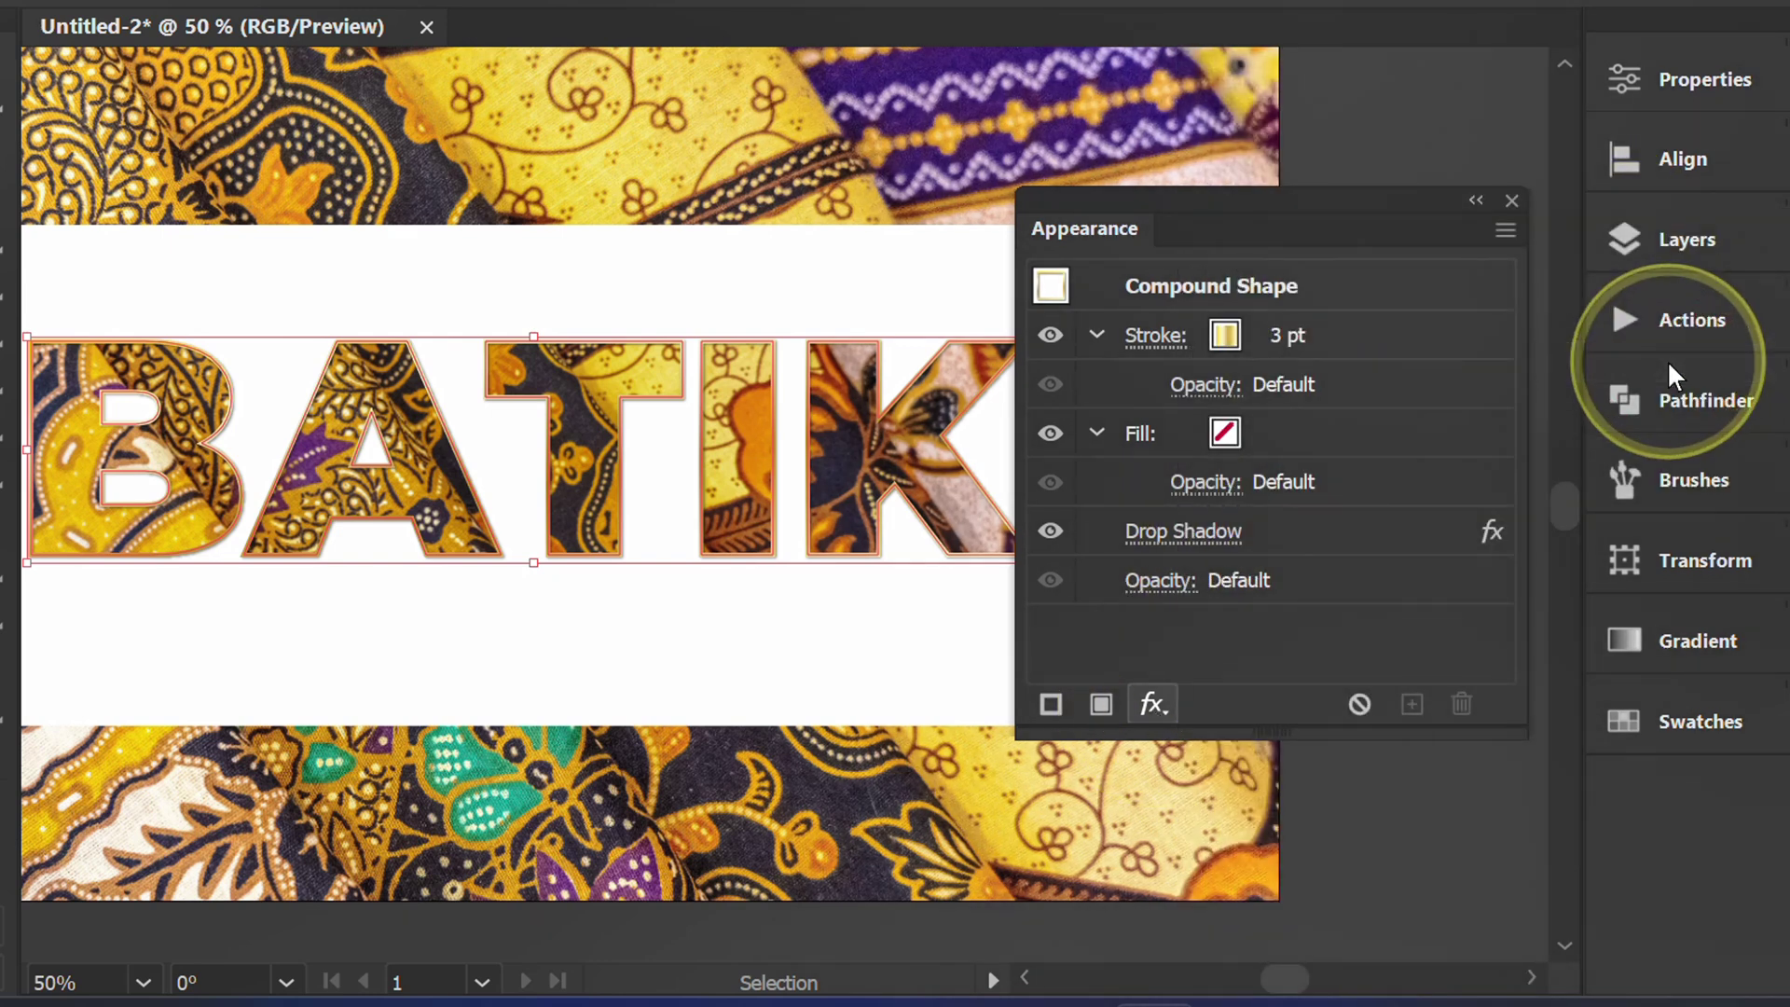
pyautogui.click(1483, 278)
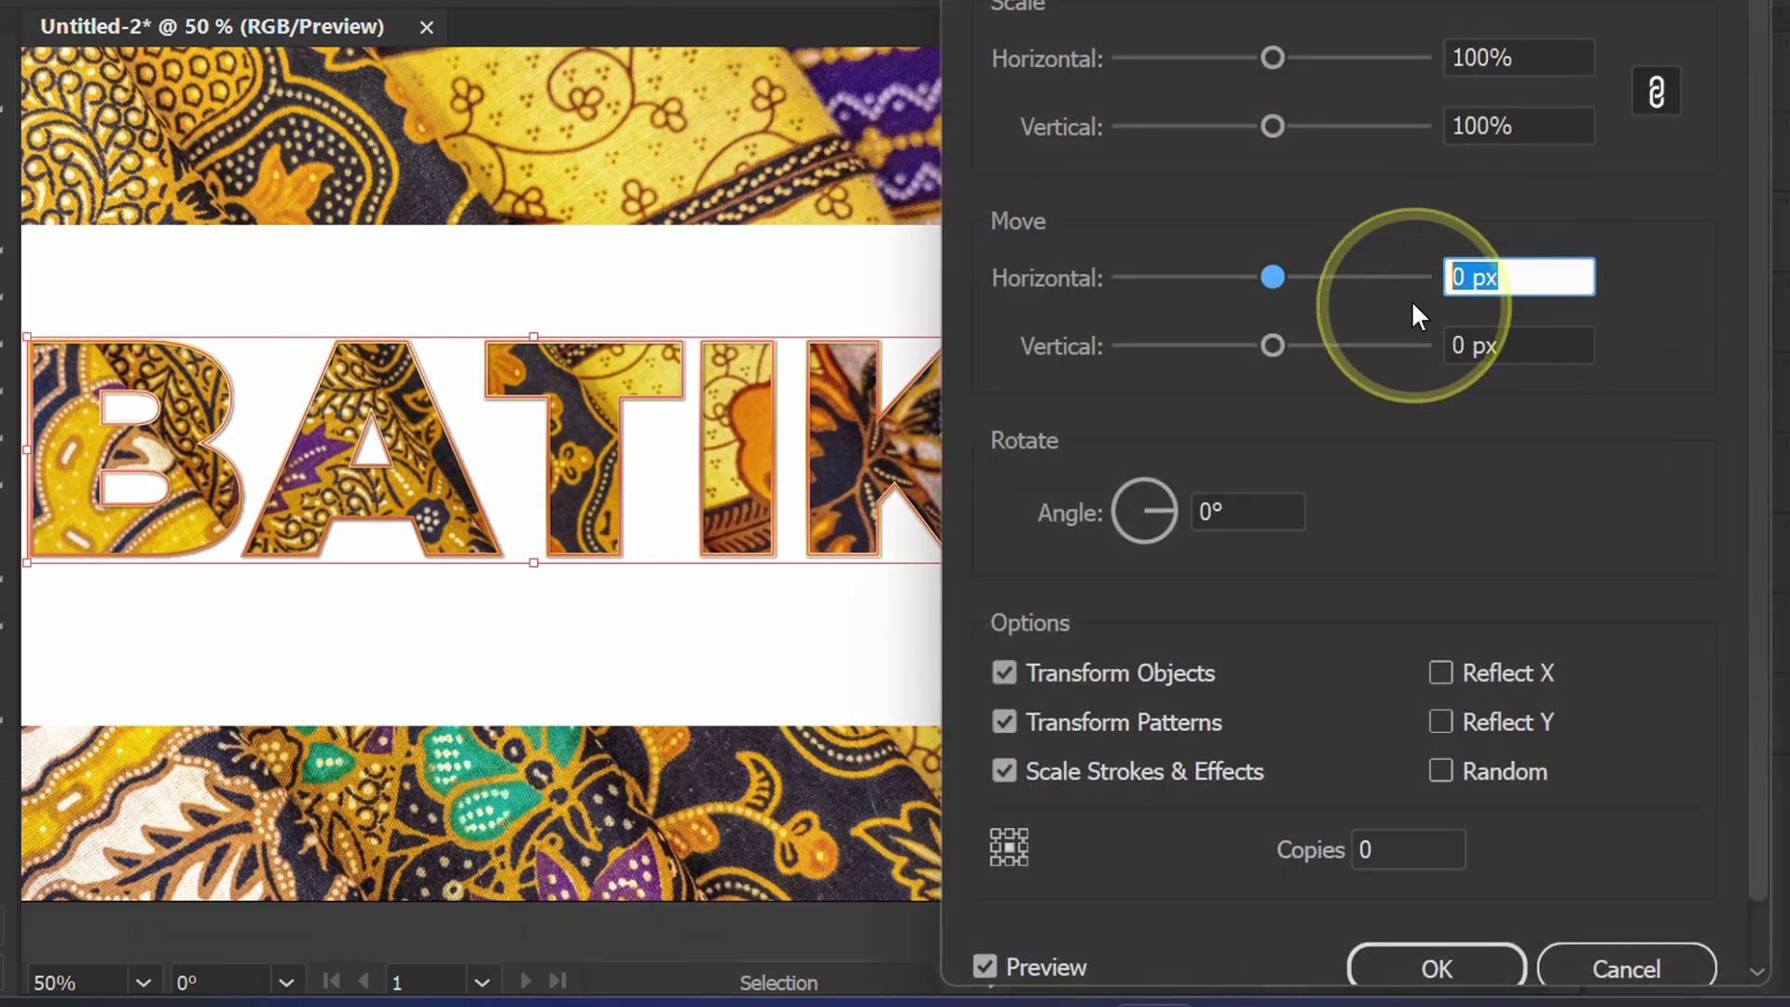
pyautogui.write('0,5')
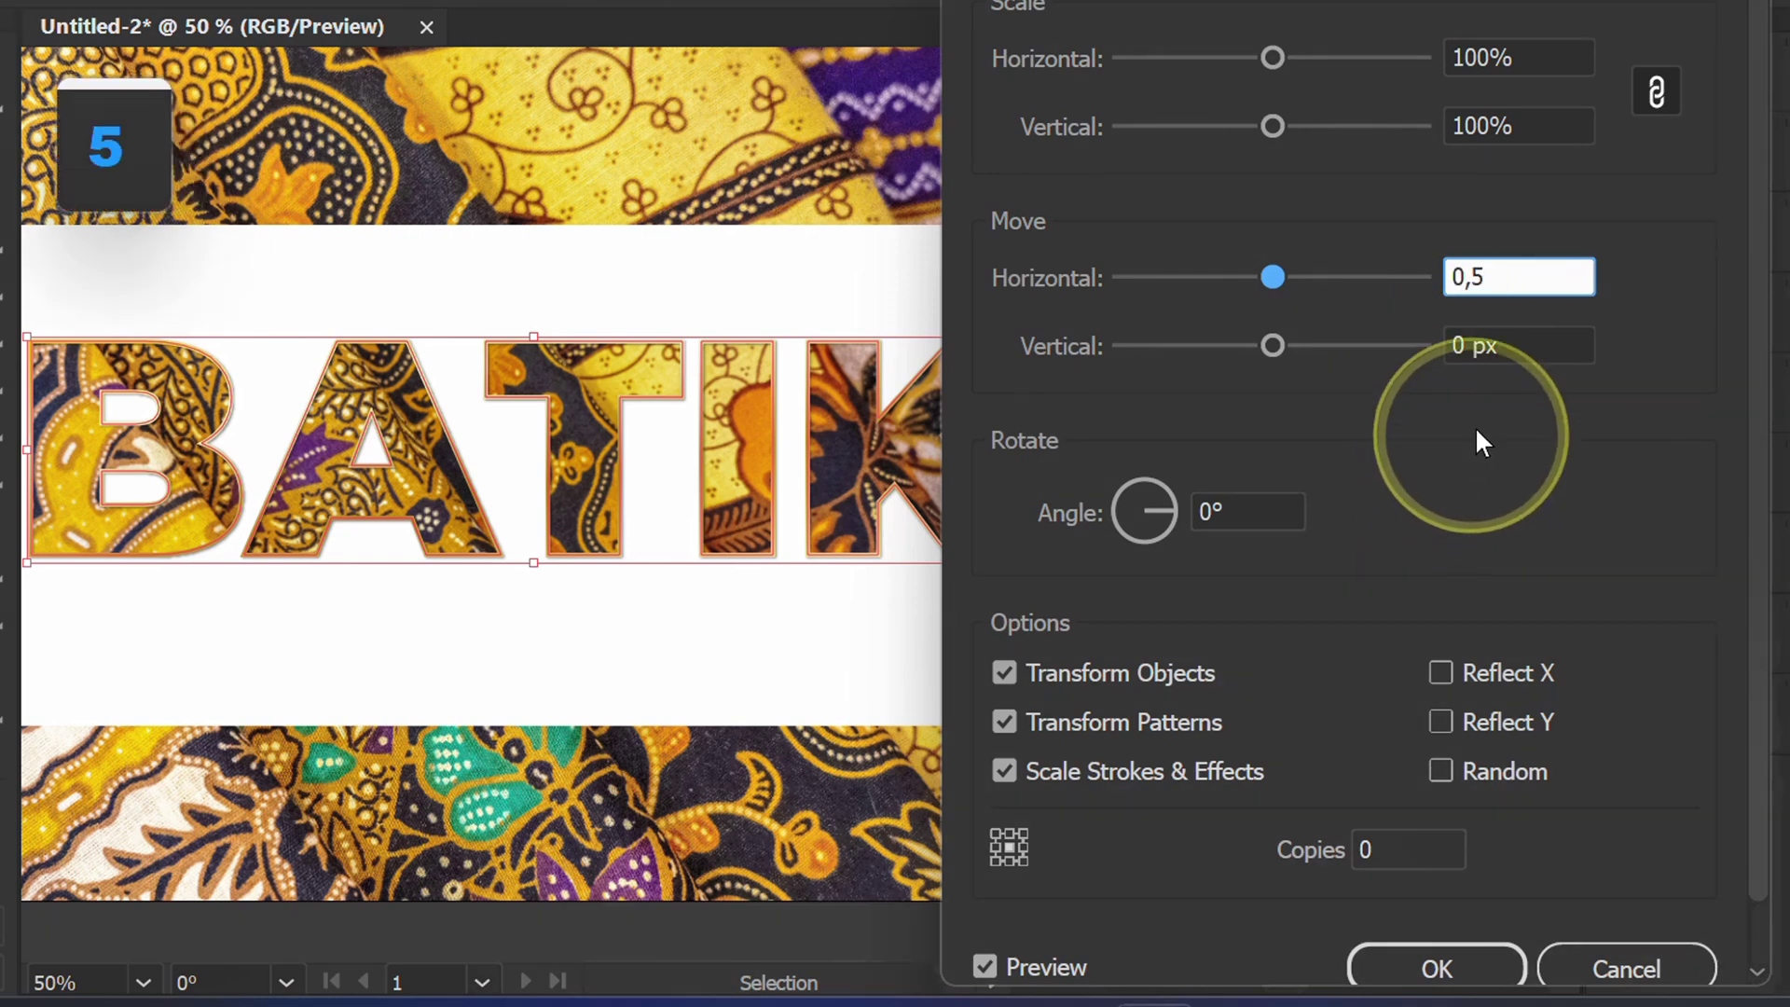
pyautogui.click(1482, 346)
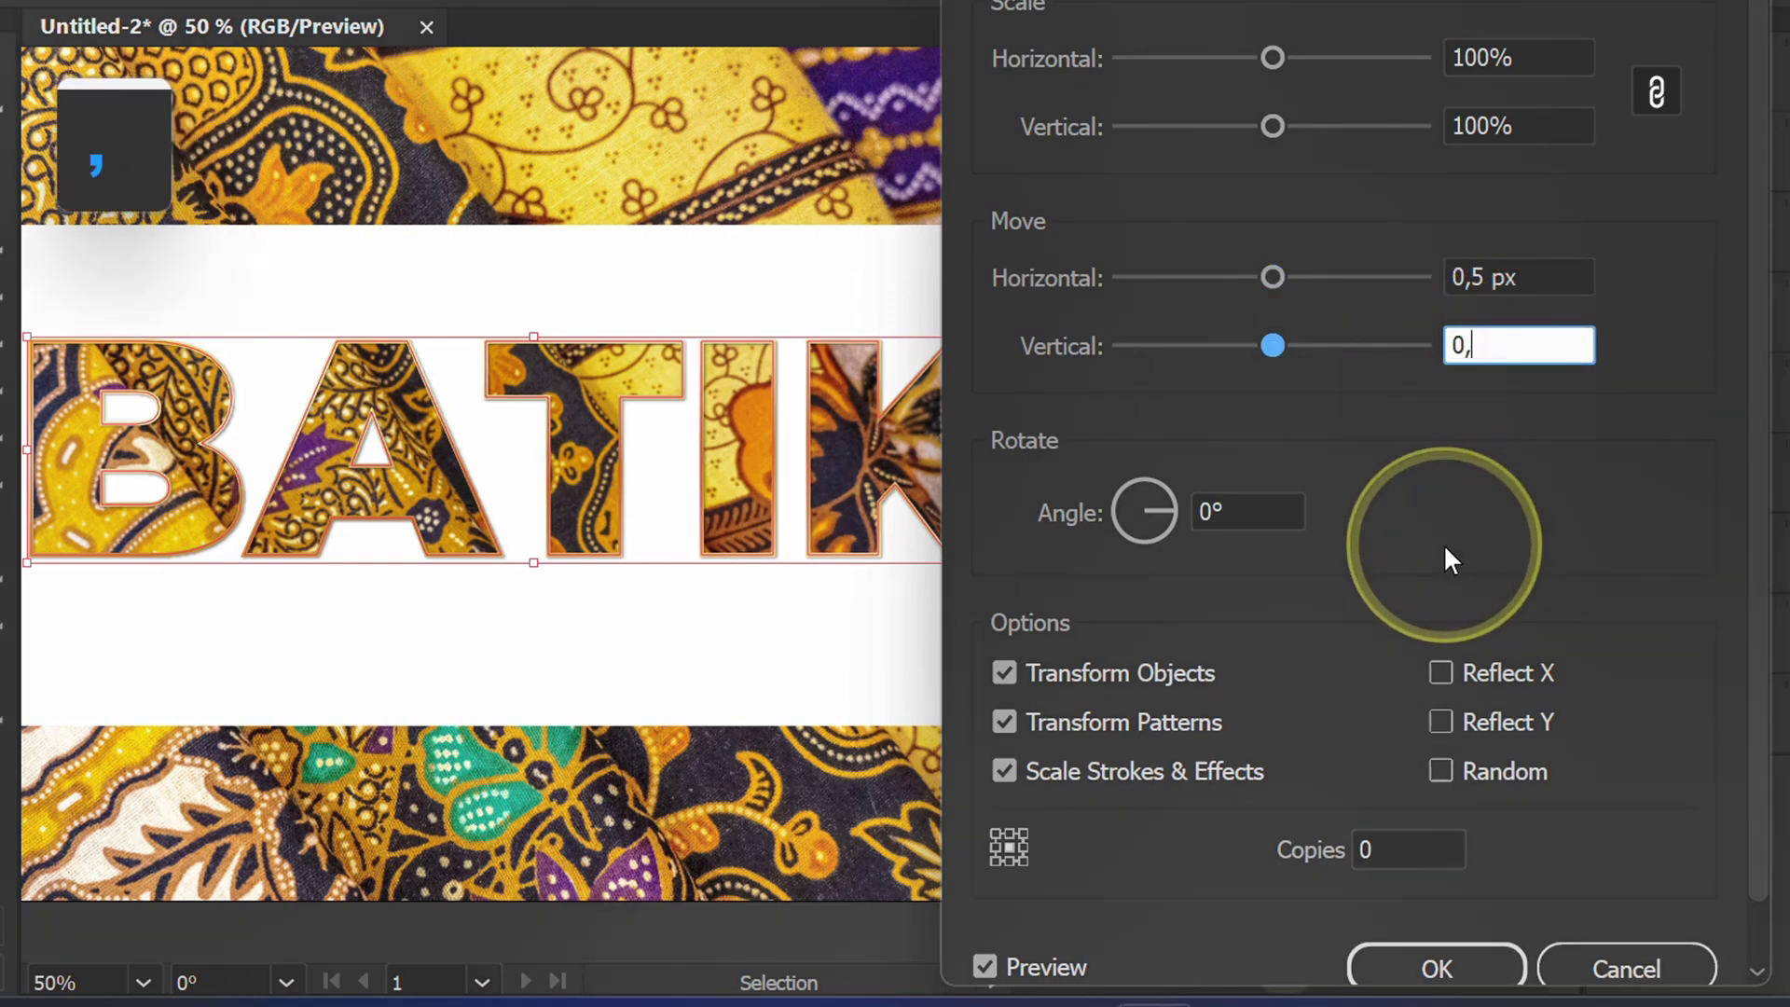
pyautogui.write('0,5')
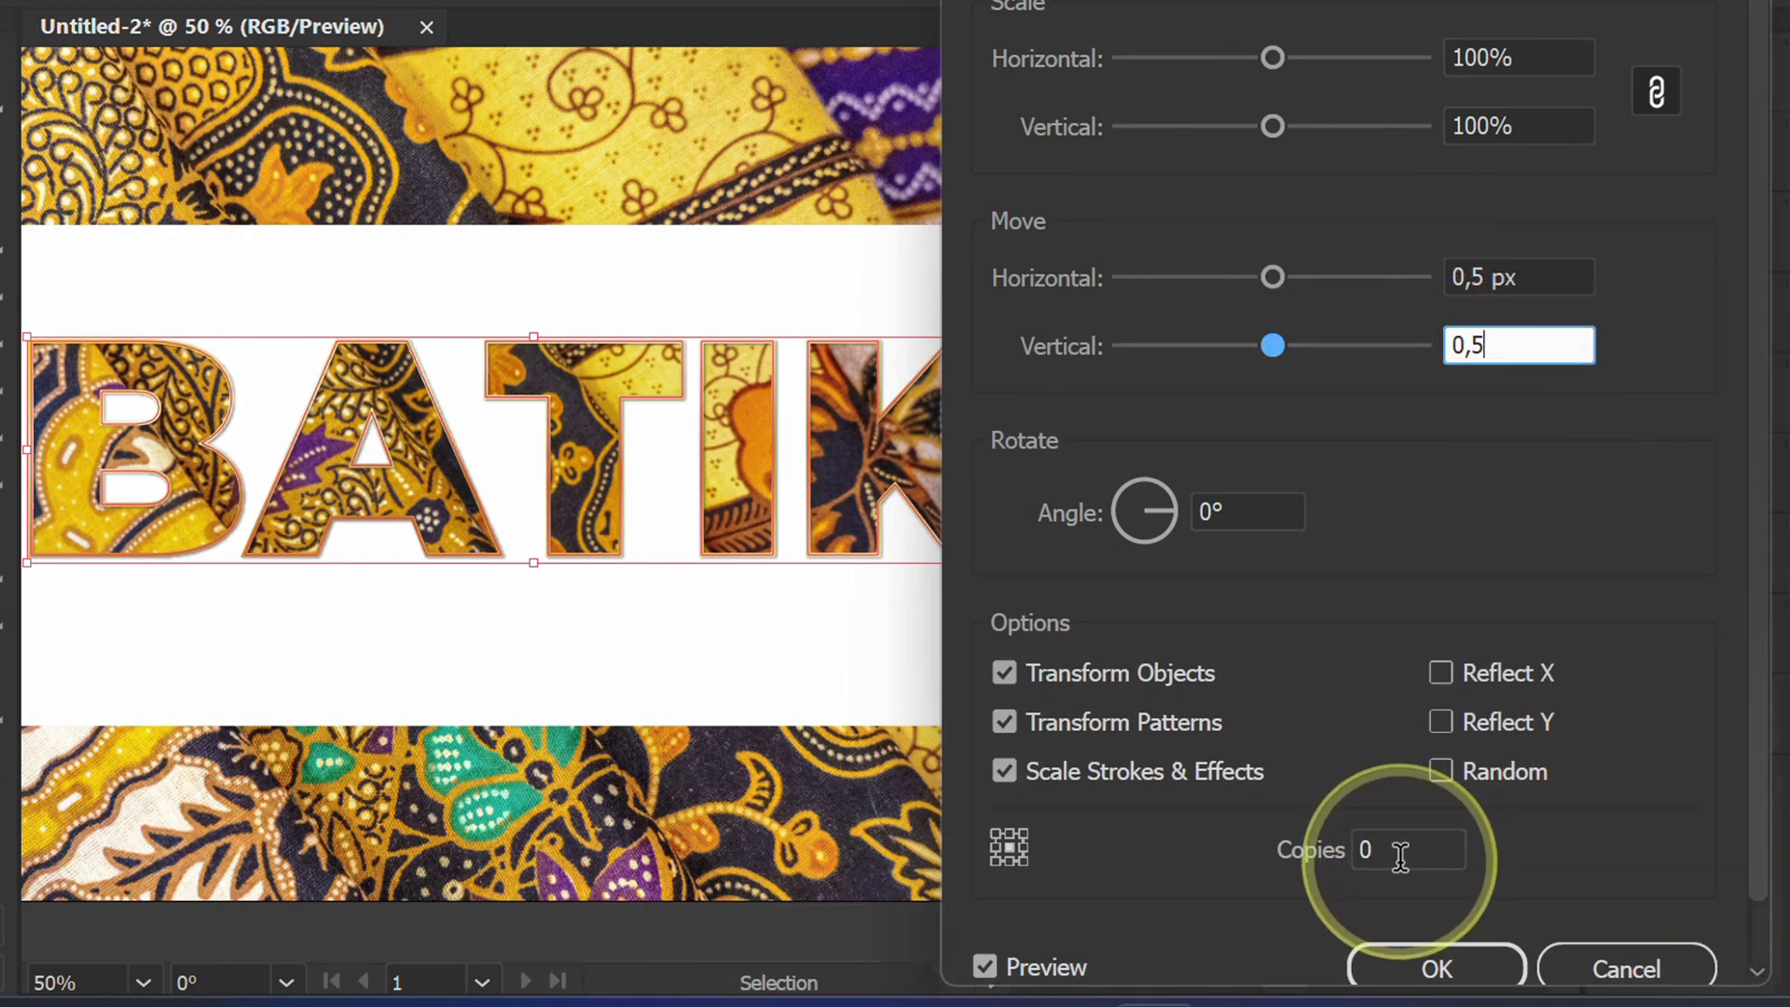
pyautogui.doubleClick(1403, 849)
pyautogui.write('46')
pyautogui.click(1437, 968)
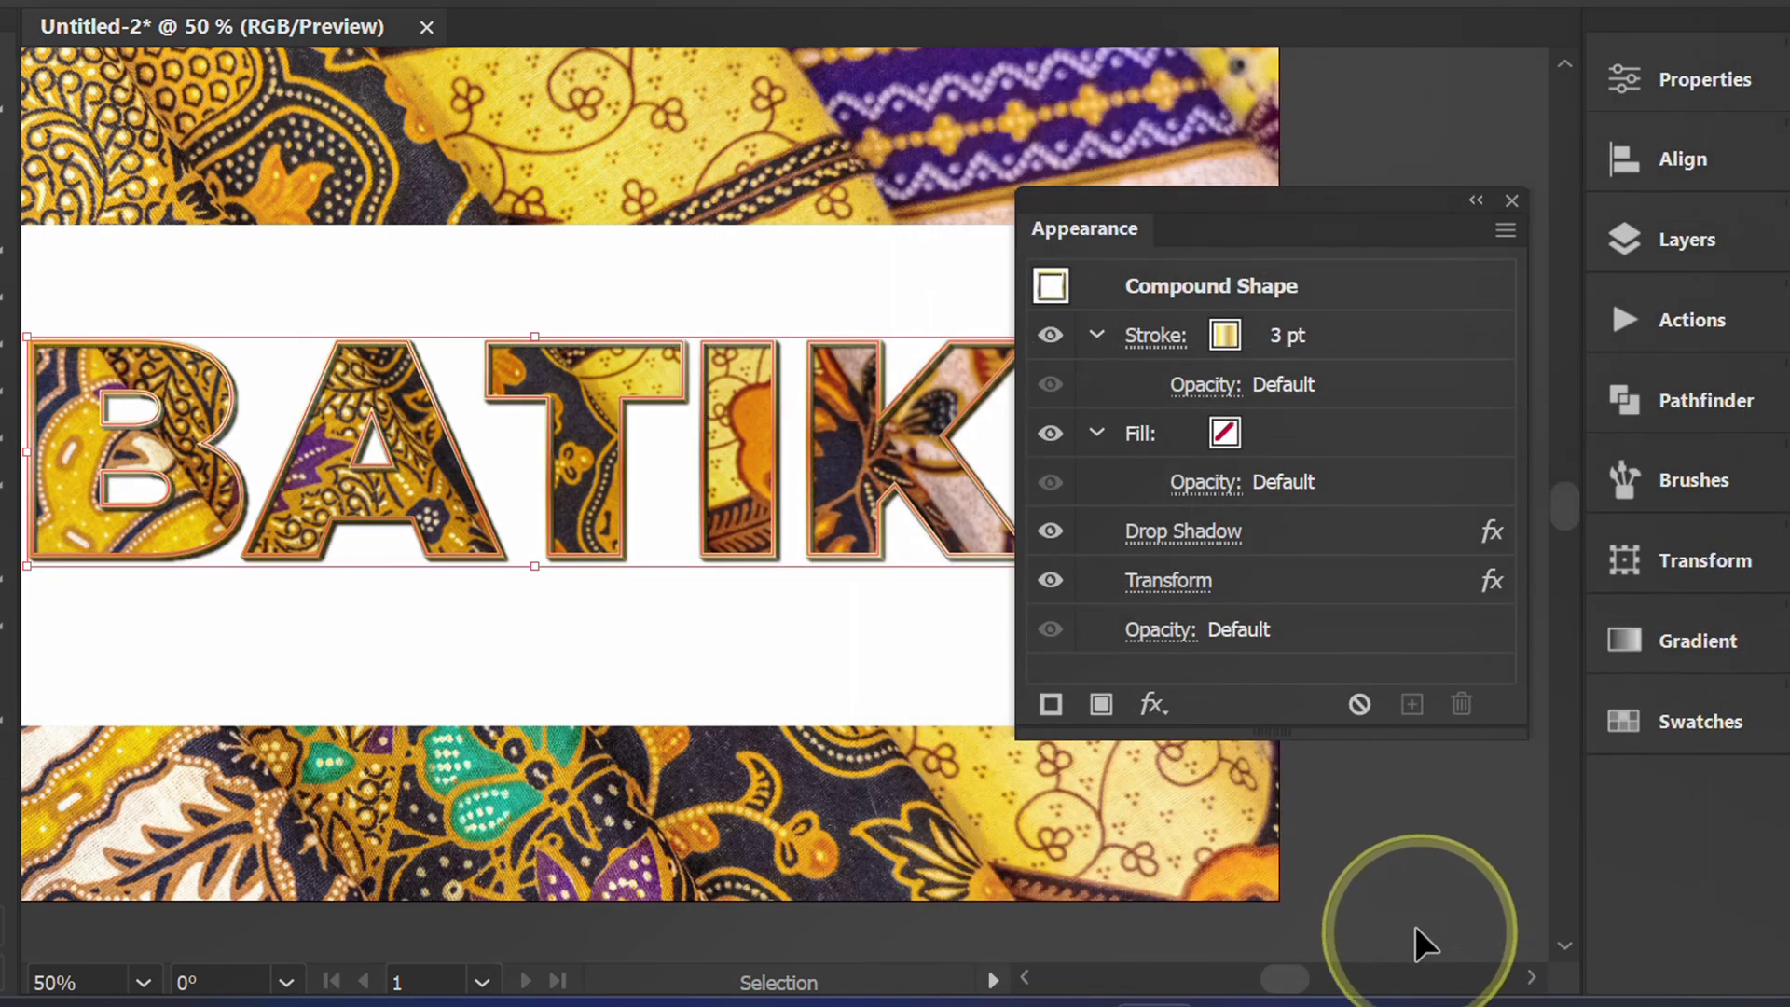
# Step: Dock the Appearance panel, then marquee-select all BATIK letters and group them
pyautogui.moveTo(1329, 419); pyautogui.dragTo(1646, 786)
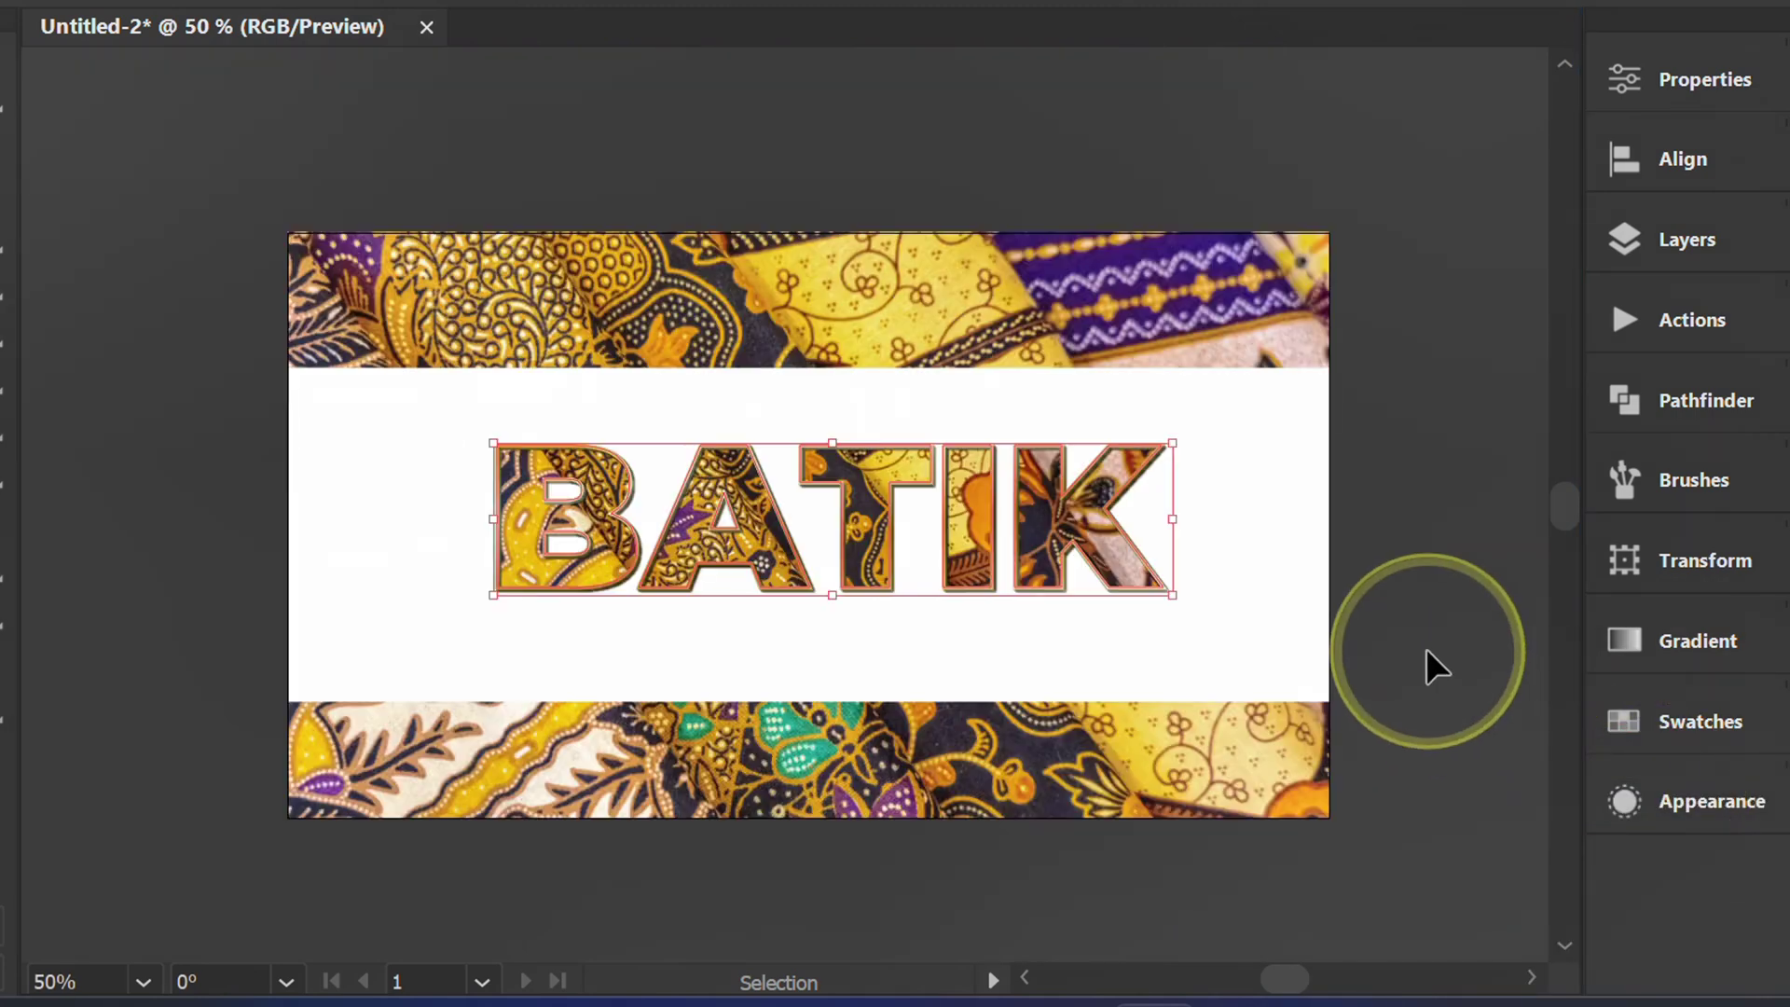
pyautogui.hotkey('ctrl', '-')
pyautogui.moveTo(1249, 339); pyautogui.dragTo(1089, 502)
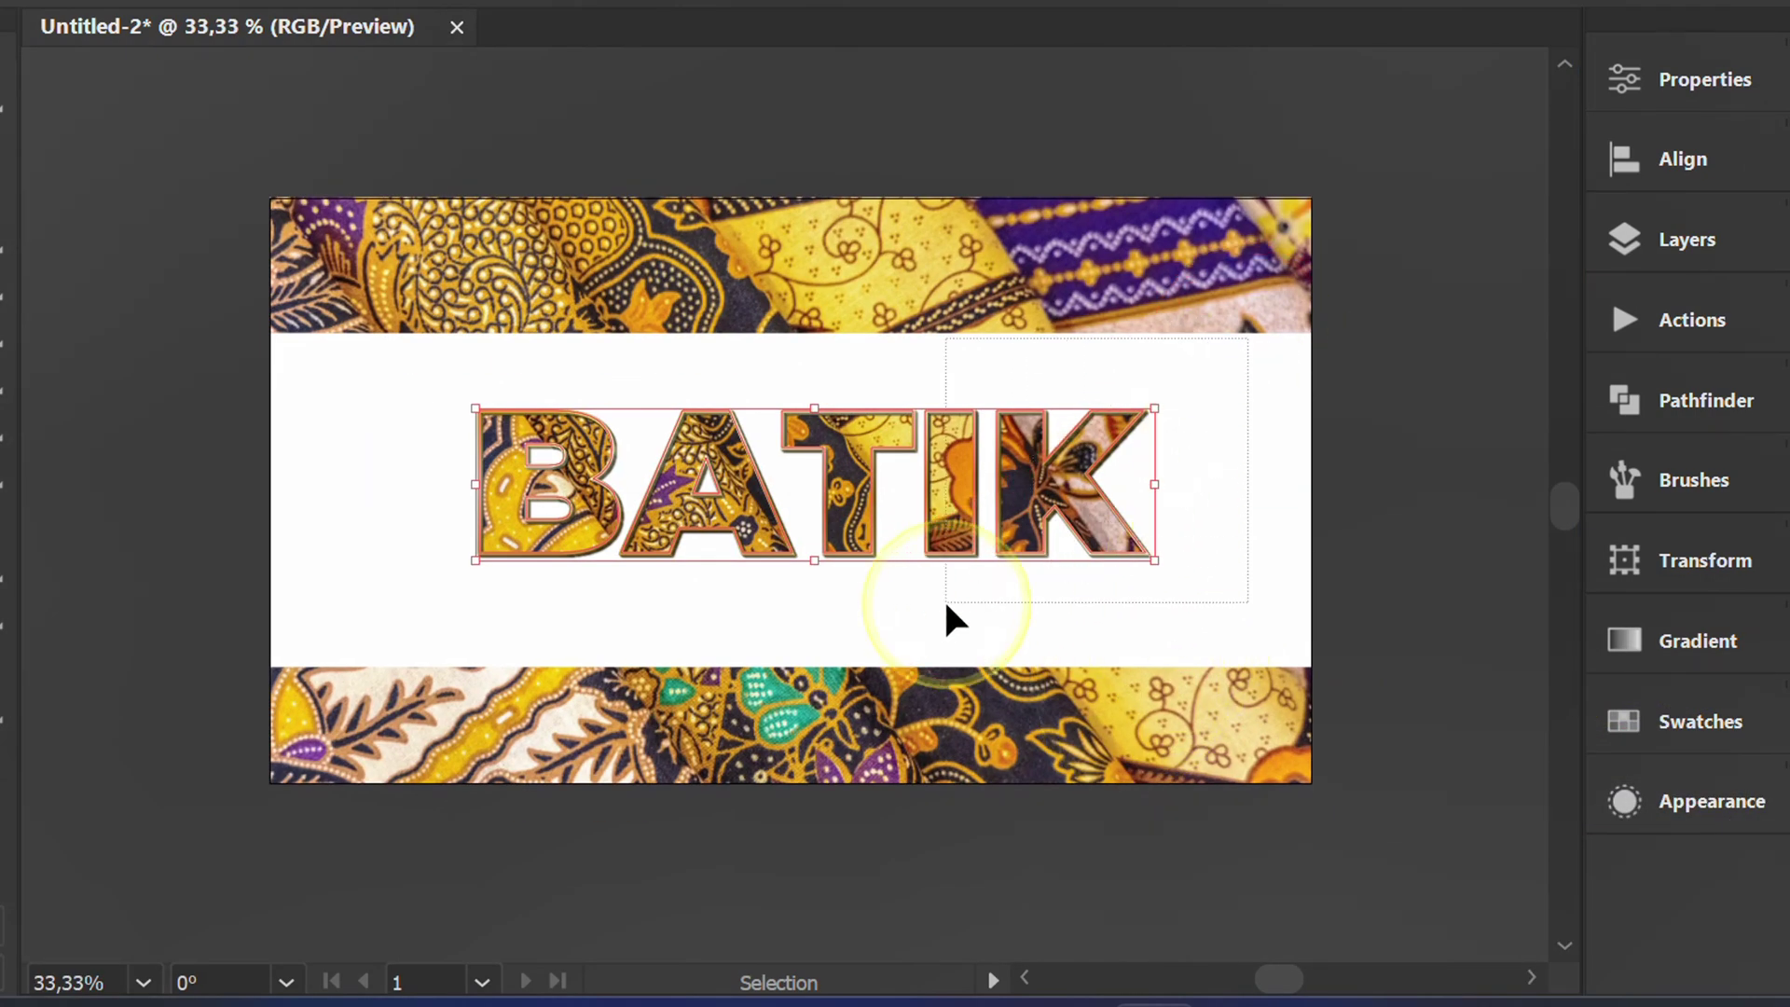
pyautogui.rightClick(852, 472)
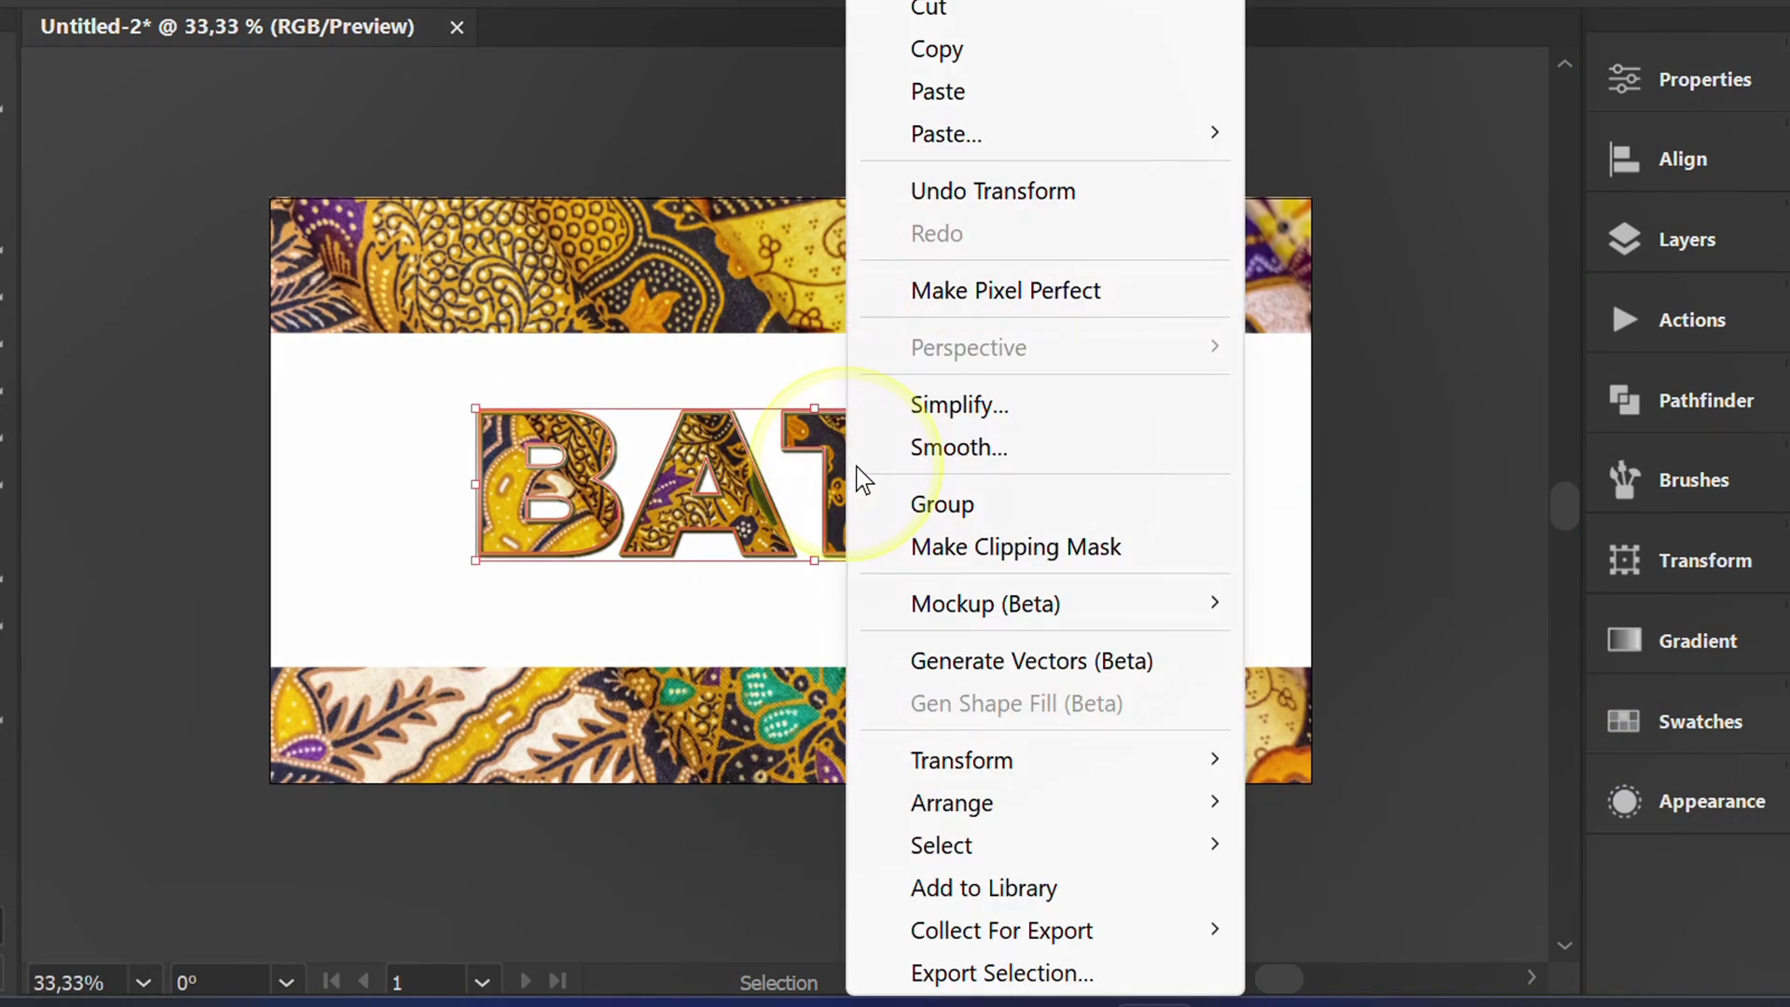
pyautogui.click(980, 504)
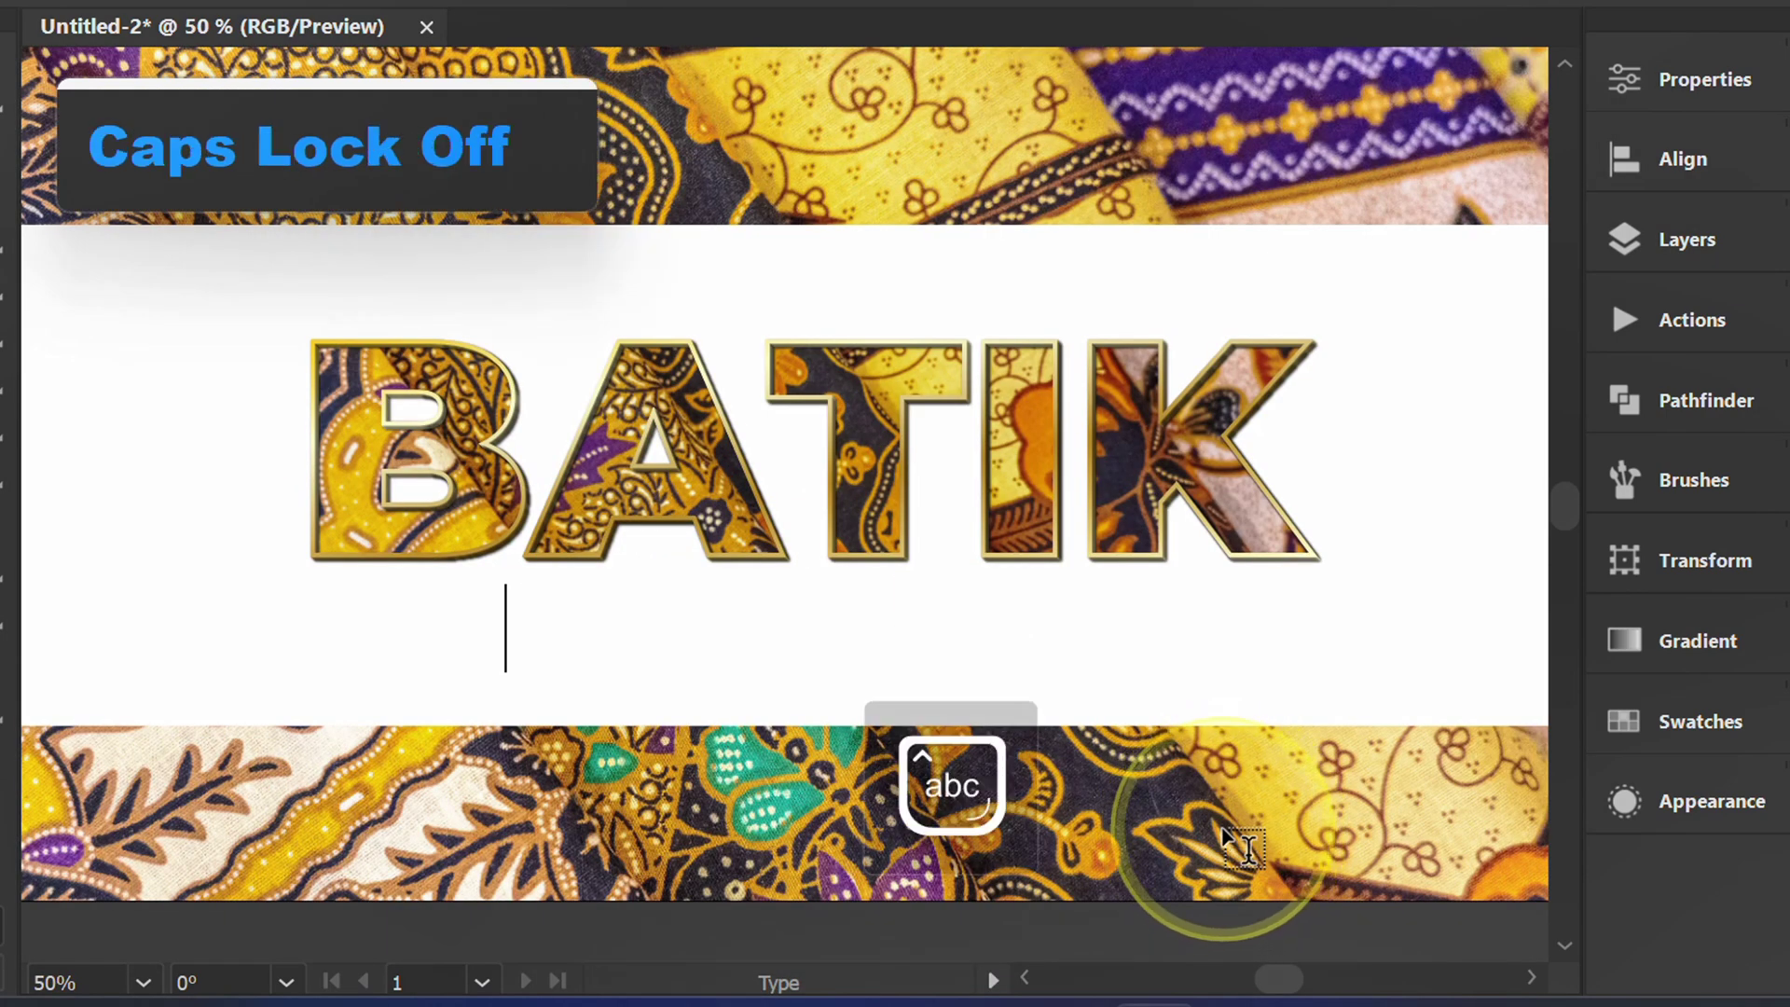
pyautogui.write('Cu')
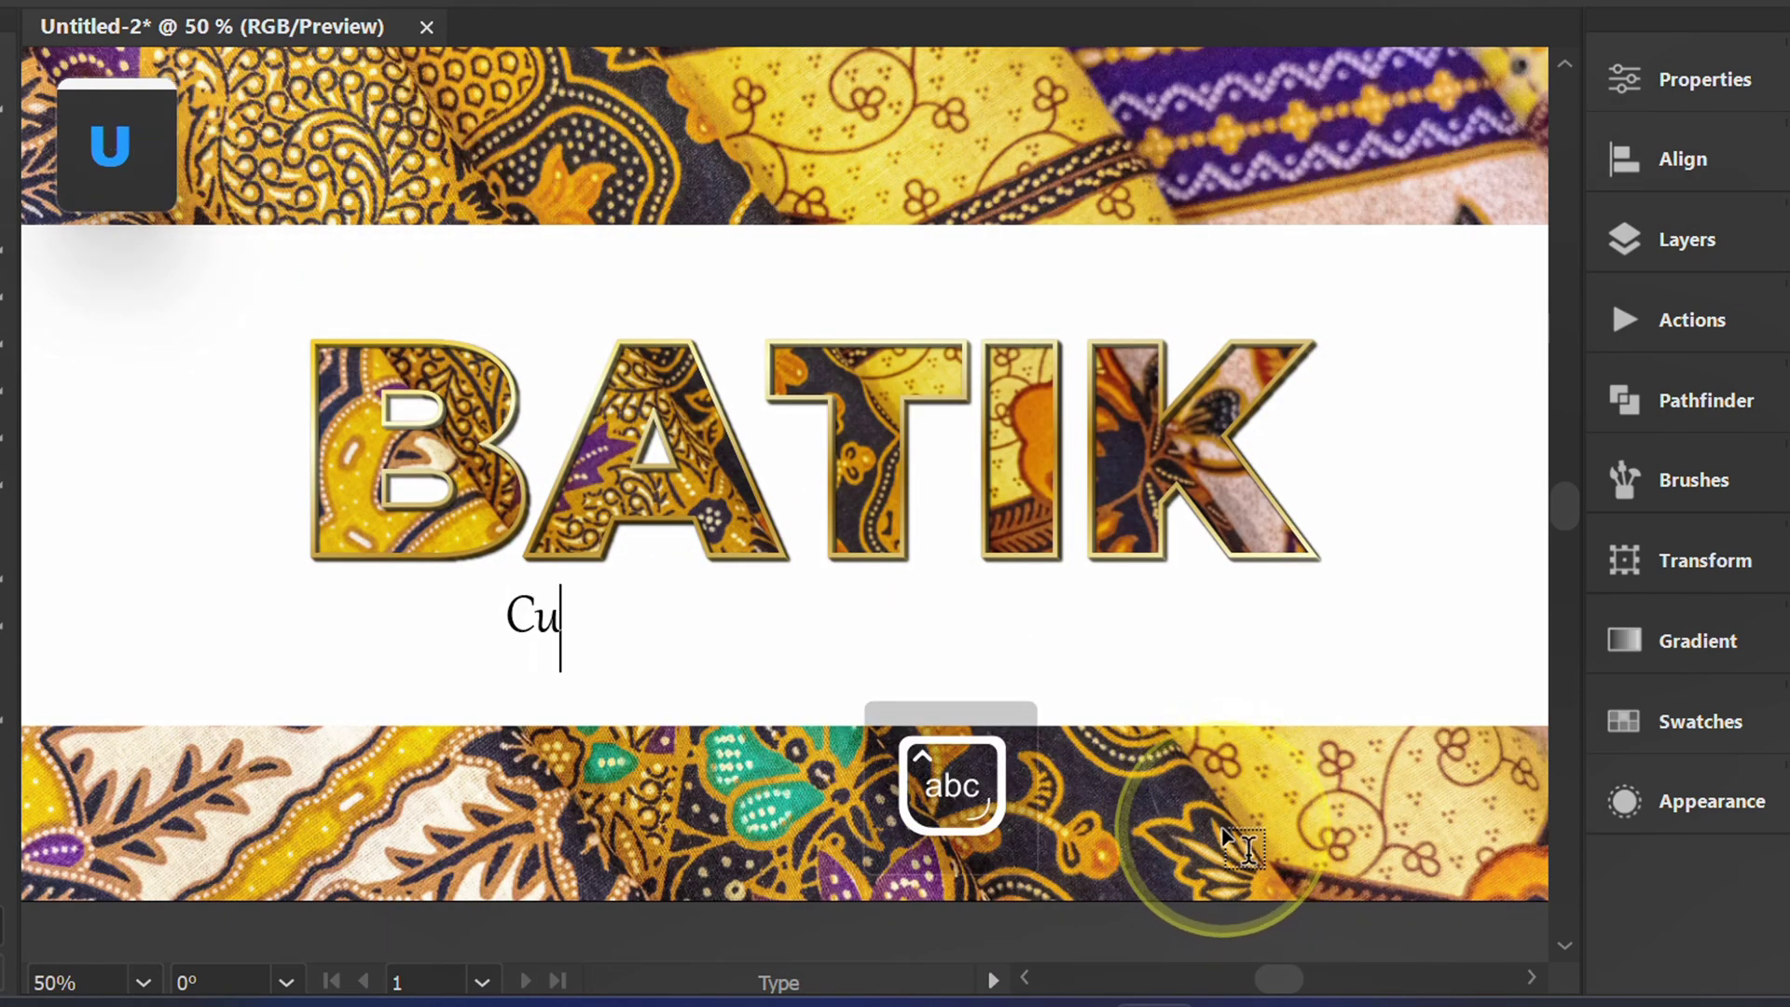
pyautogui.write('ltural Heritage Masterpiece')
# Step: Finish the 'Cultural Heritage Masterpiece' subtitle, fit the artboard in view, and unlock all objects
pyautogui.press('Escape')
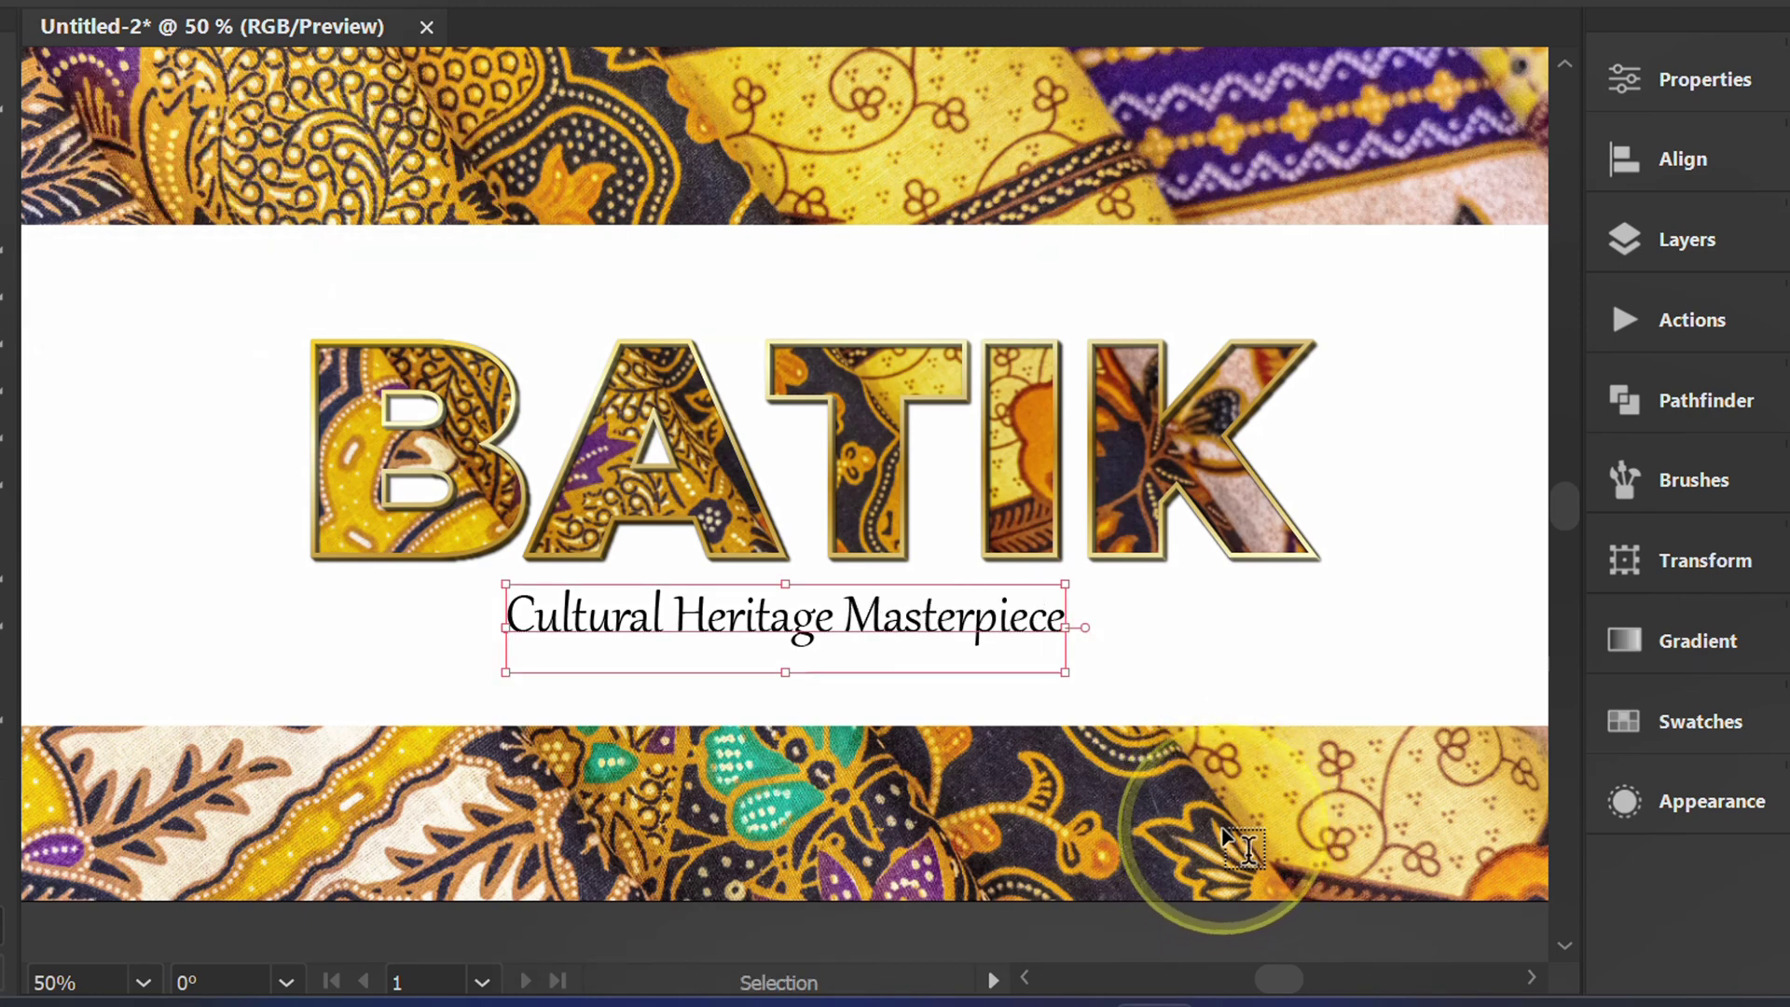
pyautogui.hotkey('ctrl', '0')
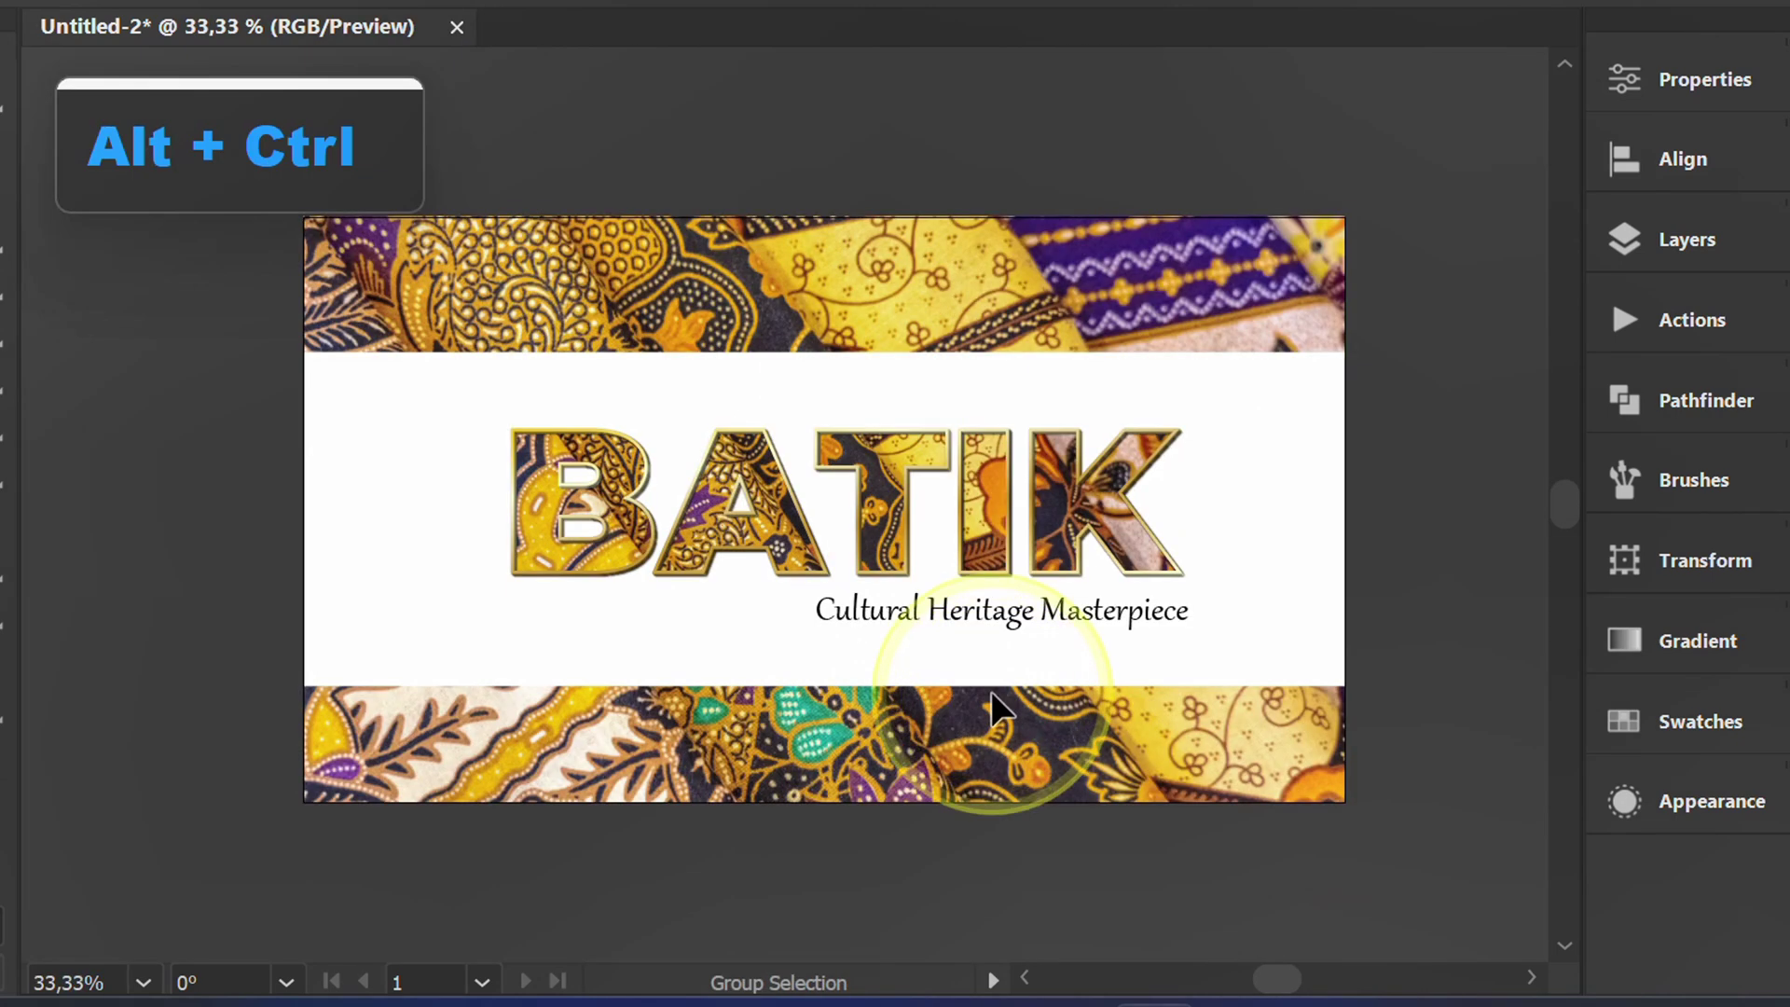
pyautogui.hotkey('ctrl', 'alt', '2')
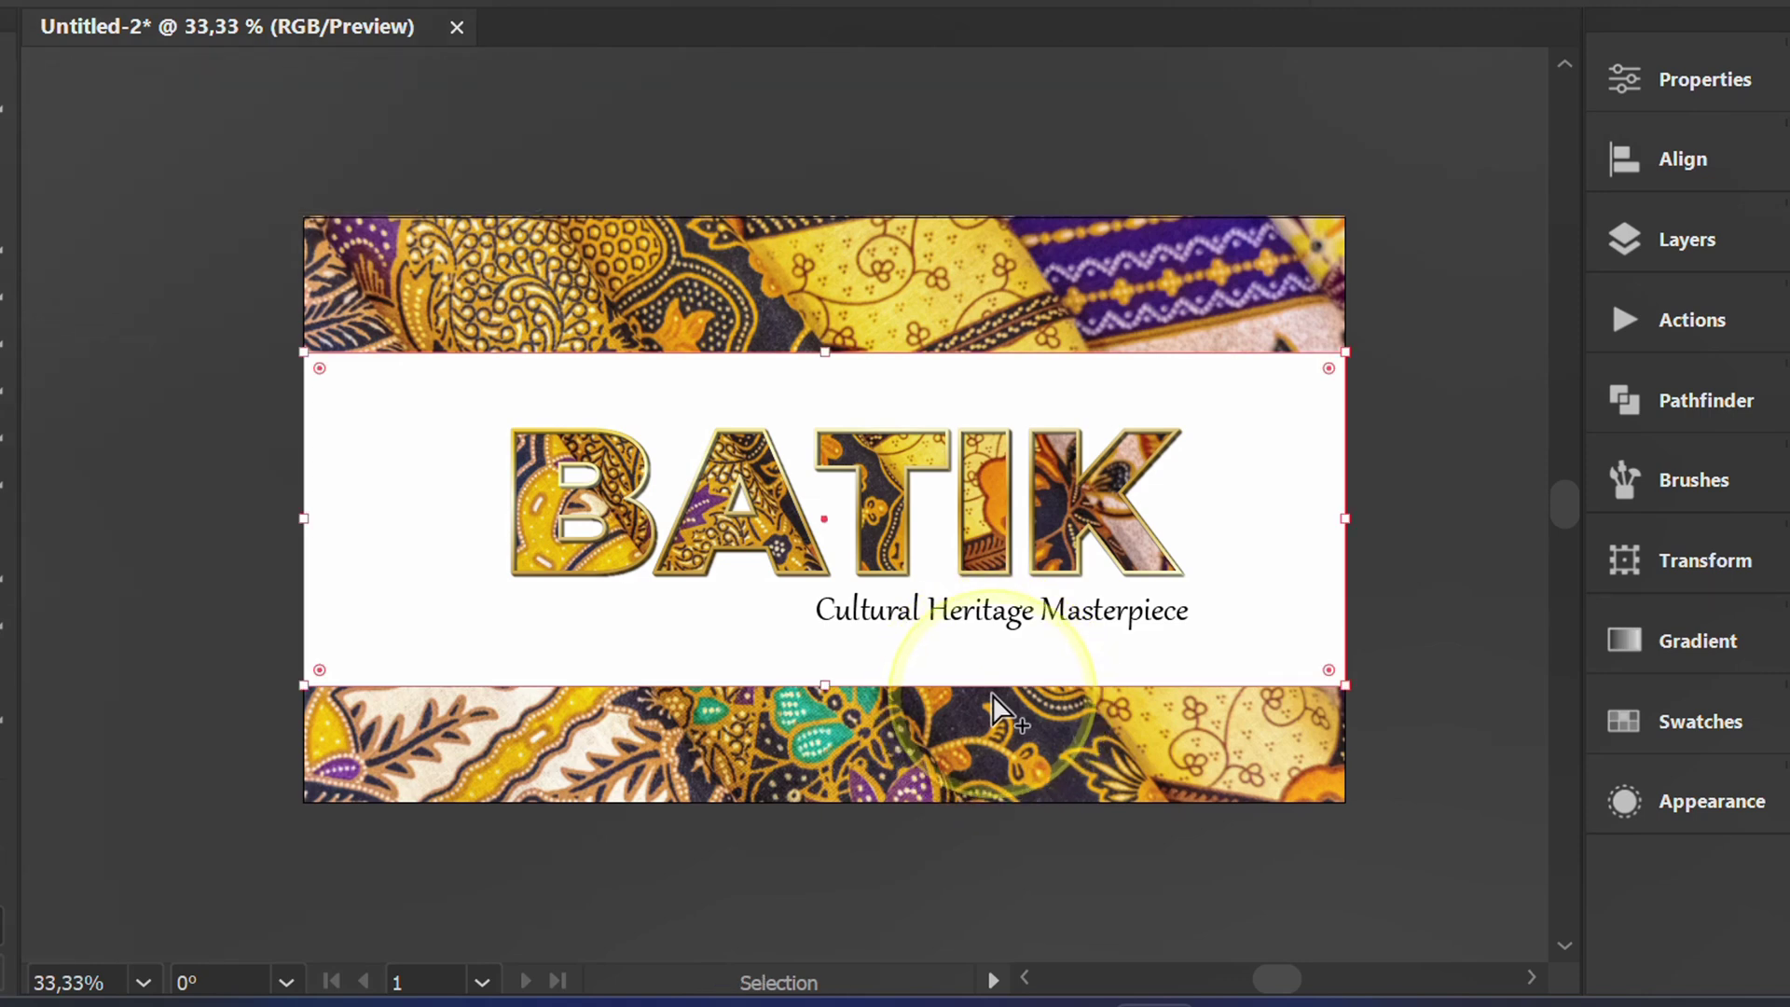
# Step: Group the white background band with the BATIK headline and subtitle
pyautogui.click(1442, 477)
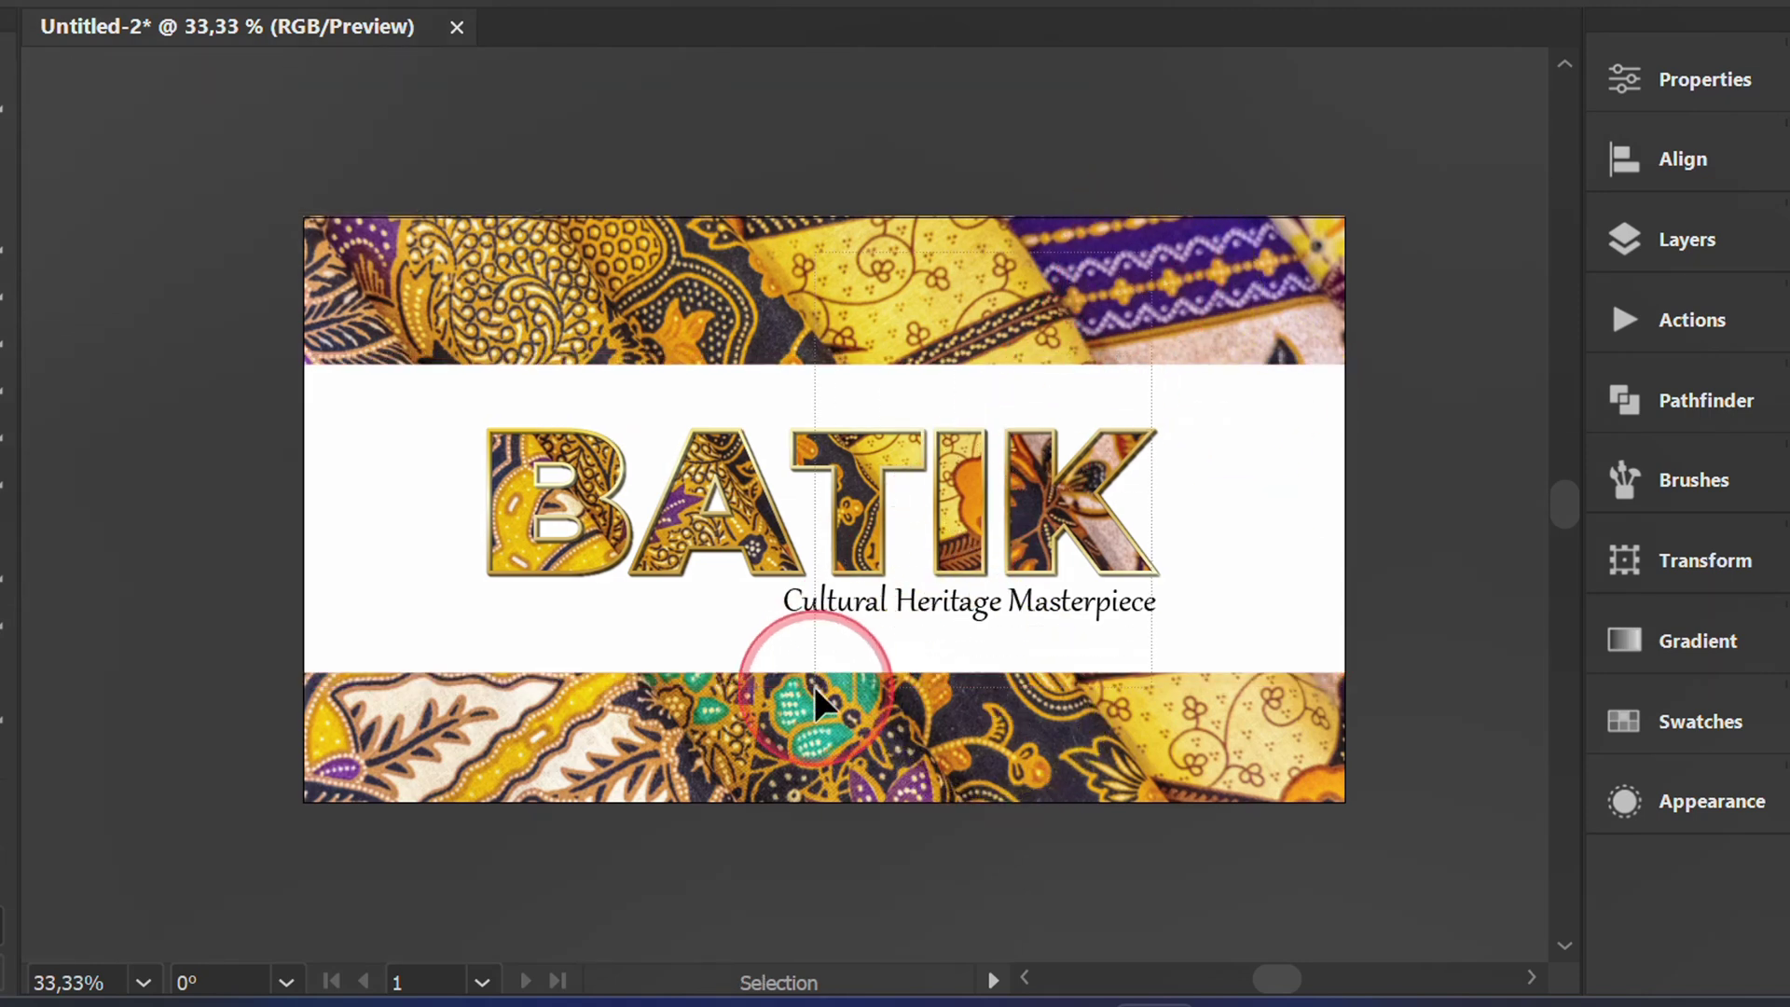
pyautogui.click(783, 608)
pyautogui.rightClick(742, 553)
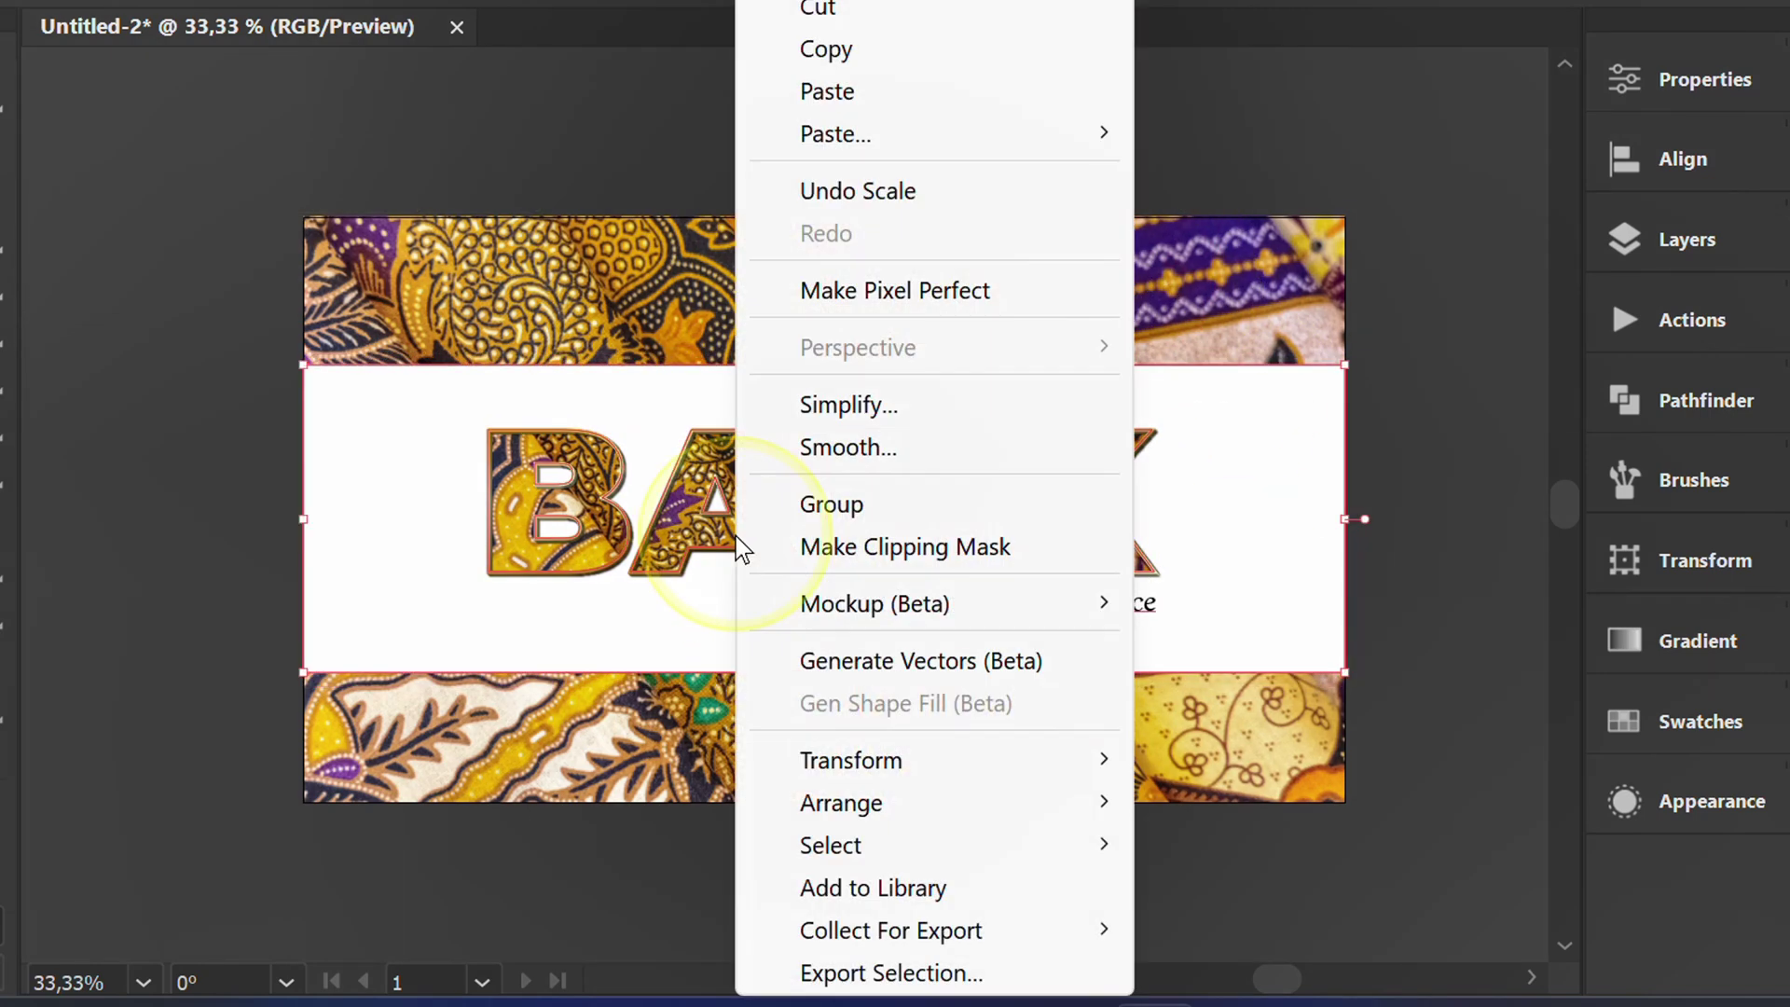
pyautogui.click(921, 510)
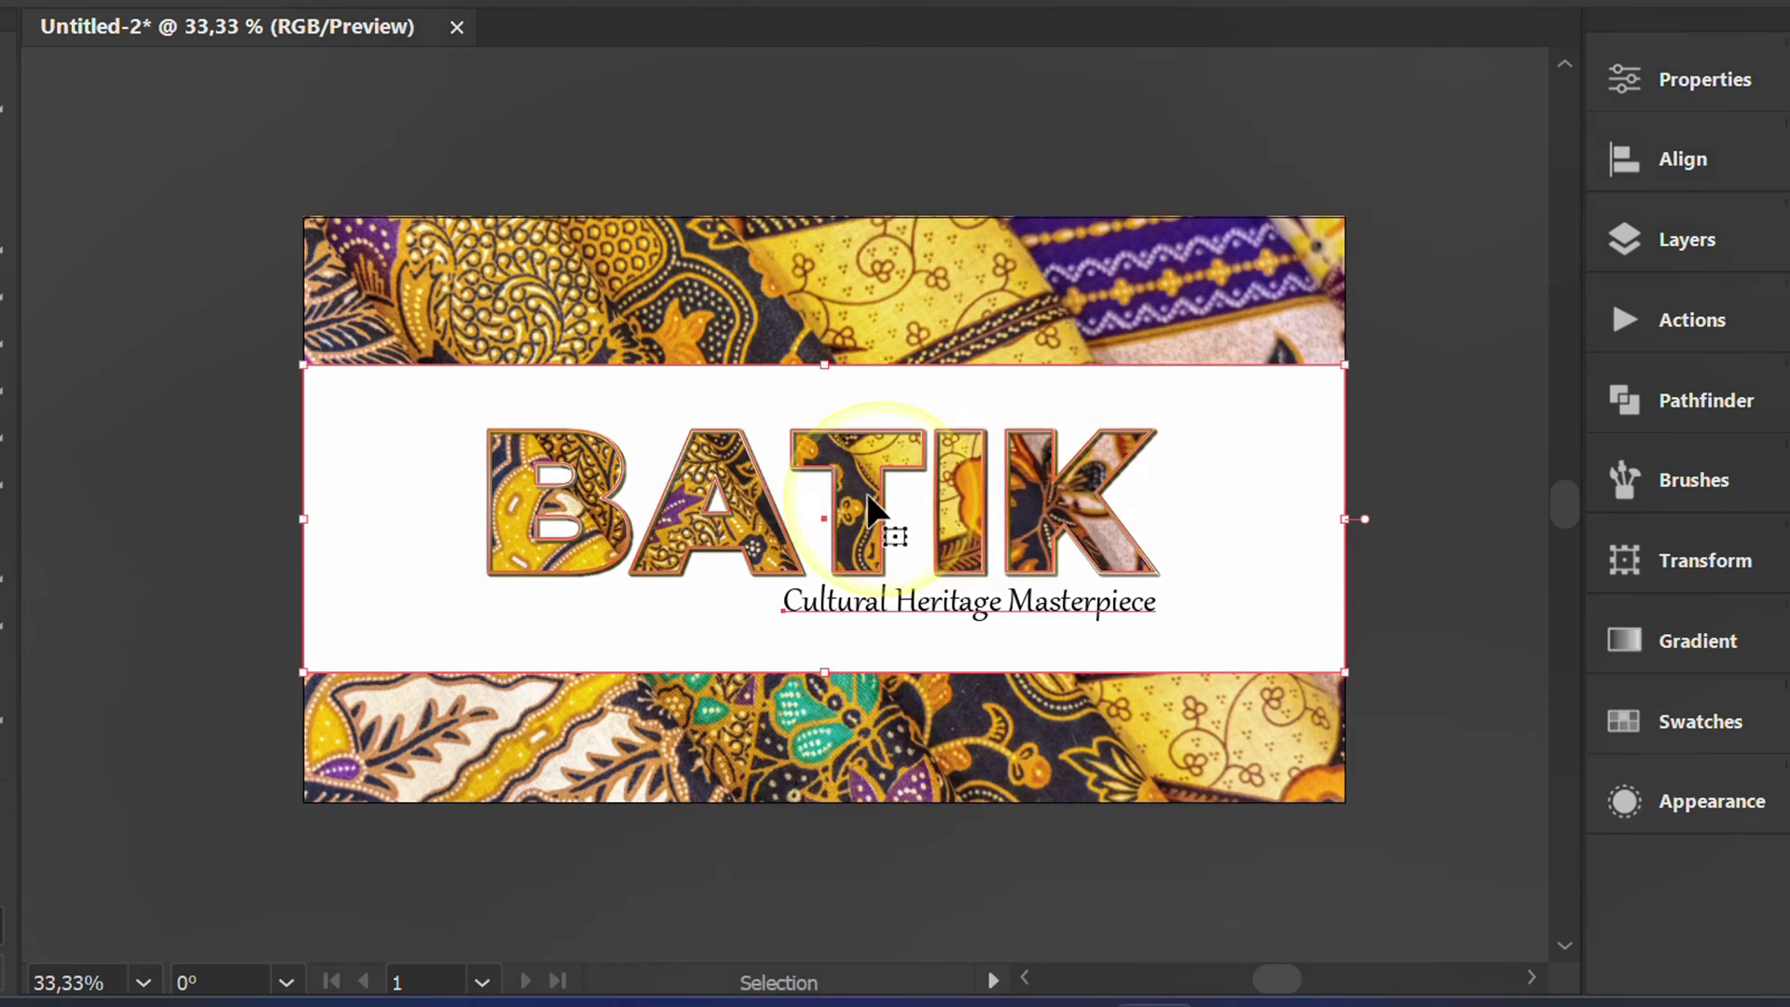
pyautogui.rightClick(657, 397)
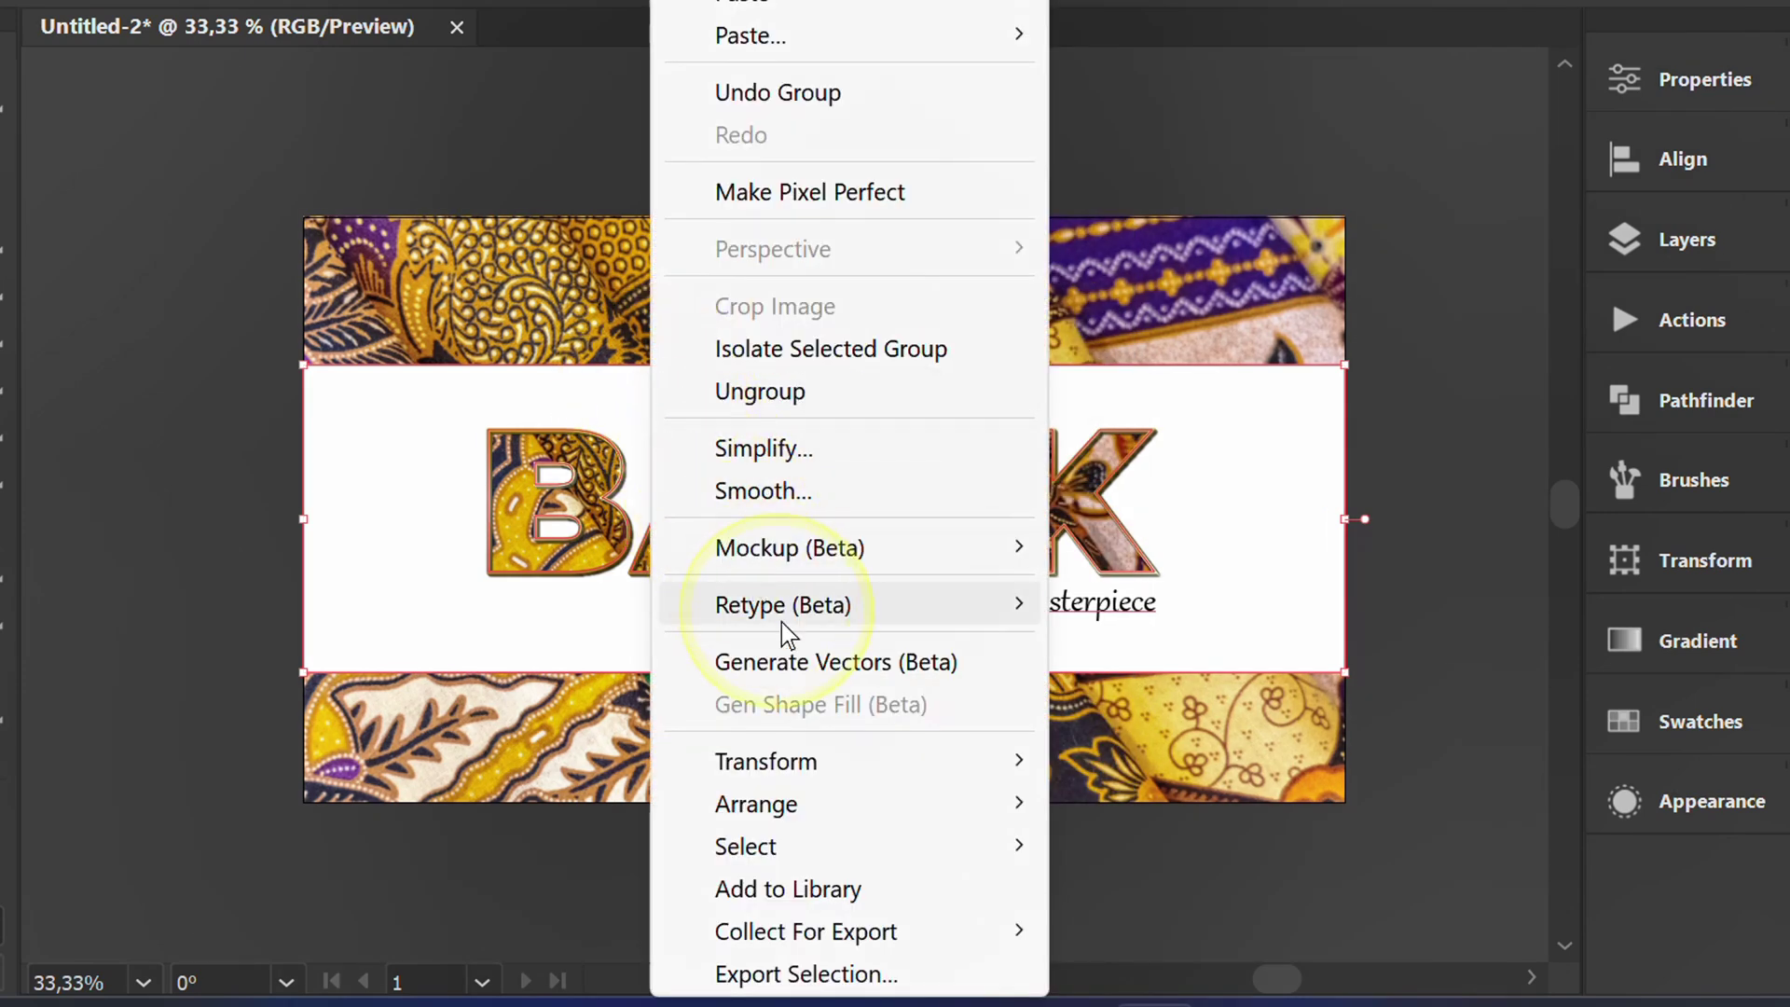
pyautogui.moveTo(767, 761)
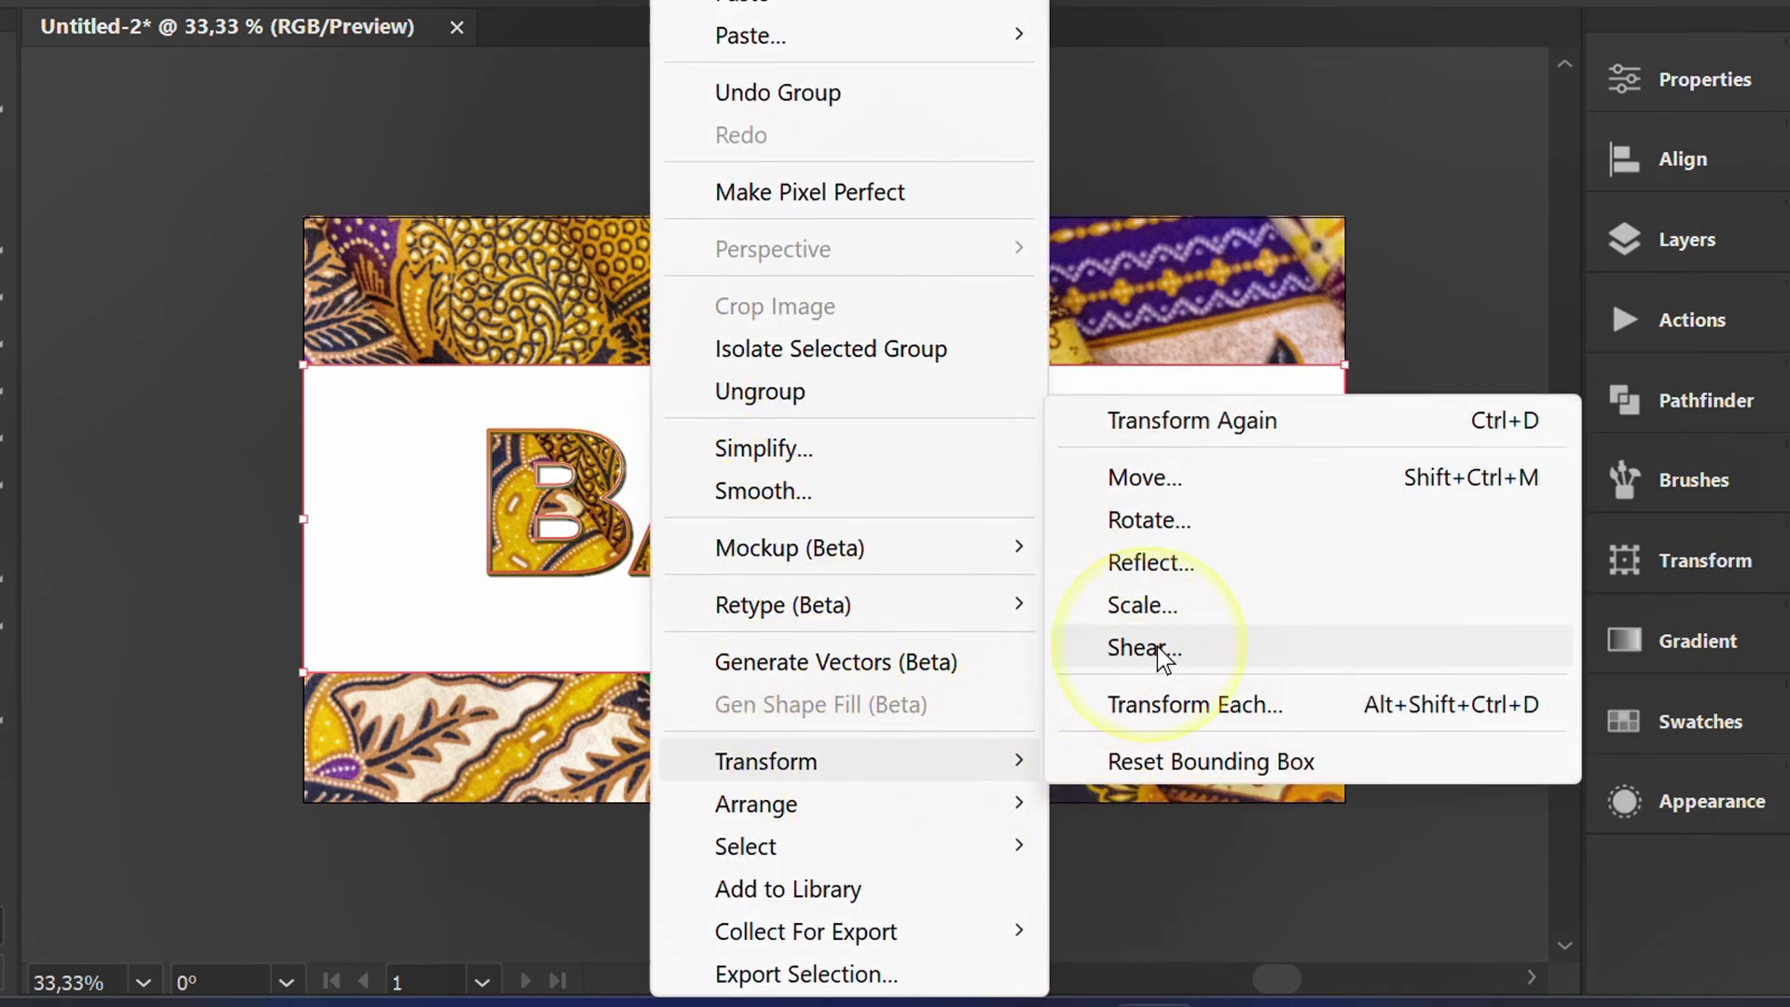
# Step: Shear the grouped band along the vertical axis by -6°
pyautogui.click(1229, 648)
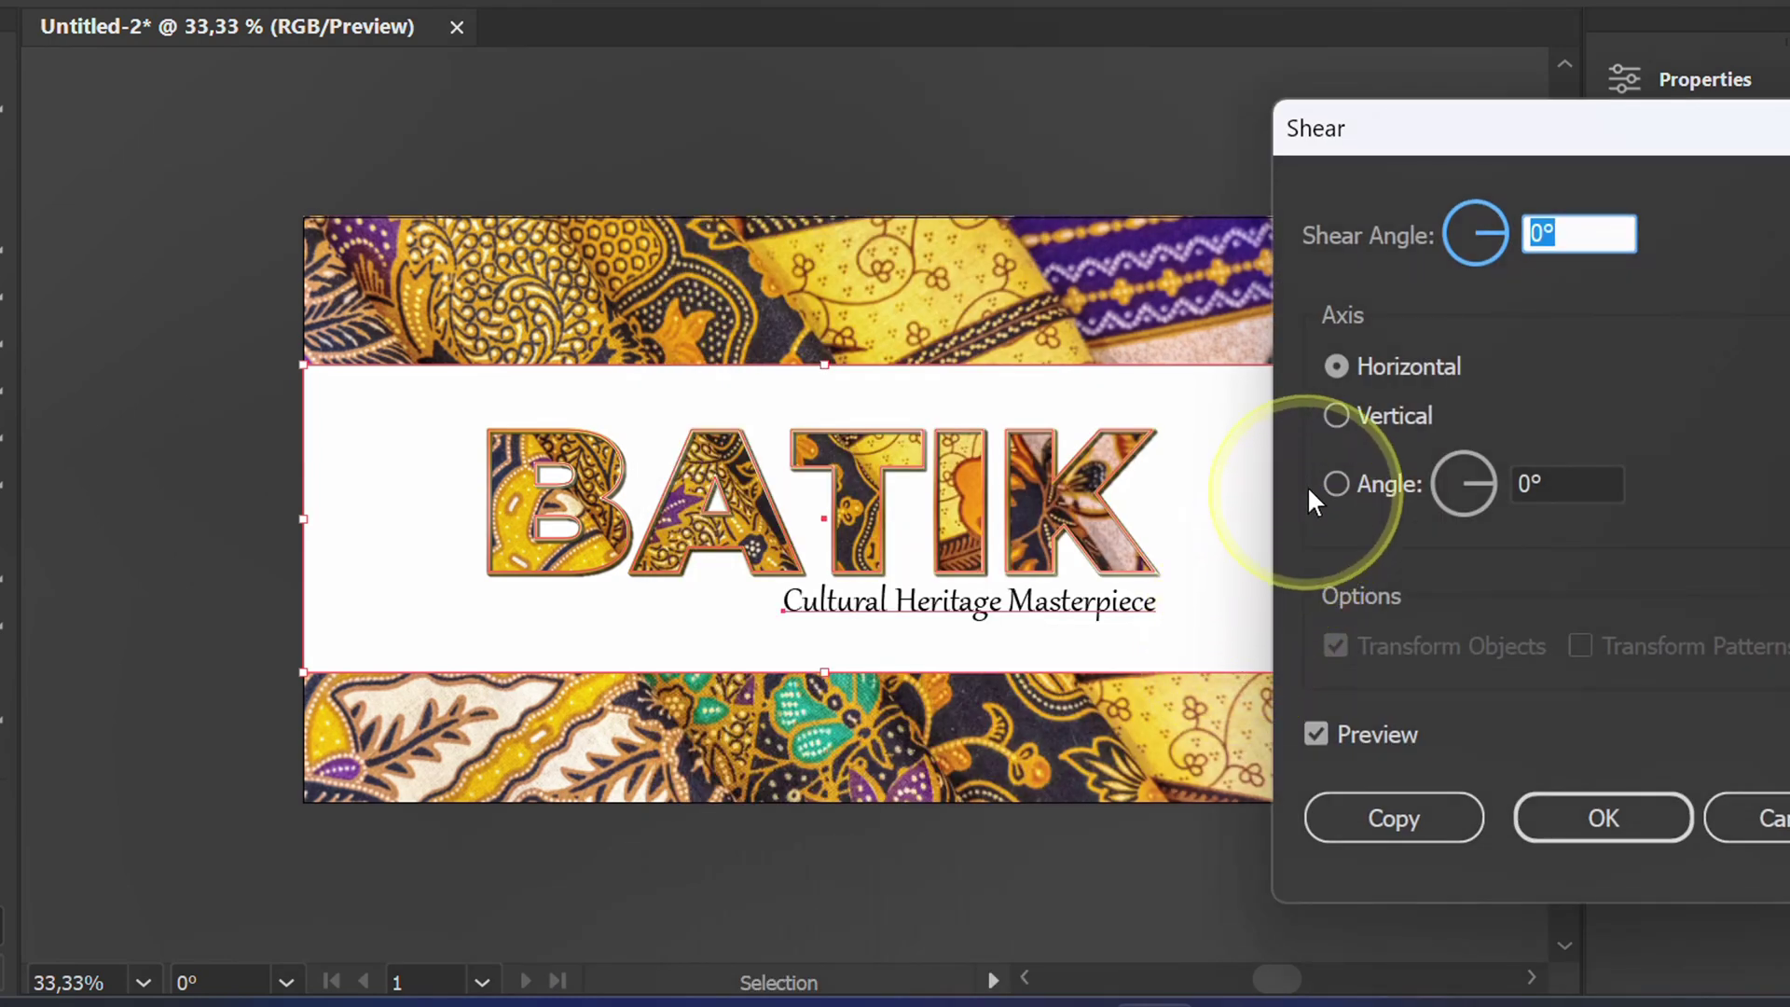
pyautogui.click(1339, 416)
pyautogui.click(1579, 232)
pyautogui.press('Down')
pyautogui.press('Down')
pyautogui.press('Down')
pyautogui.press('Down')
pyautogui.press('Down')
pyautogui.press('Down')
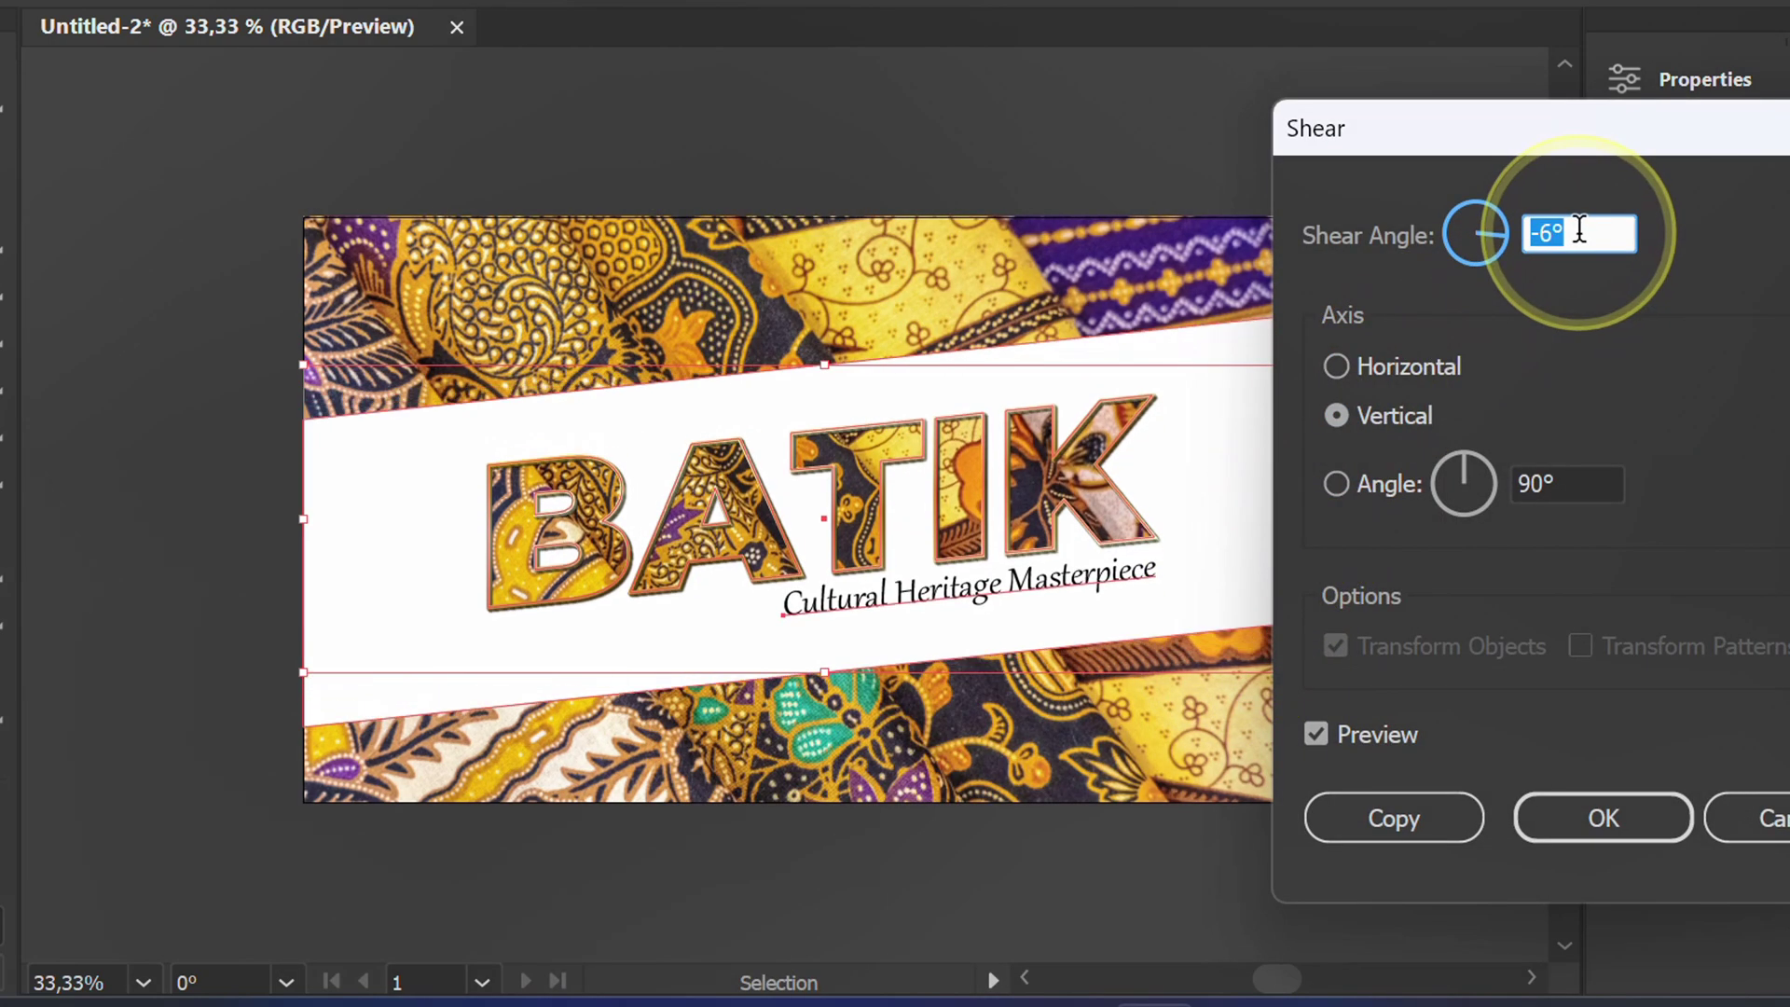
pyautogui.click(1603, 818)
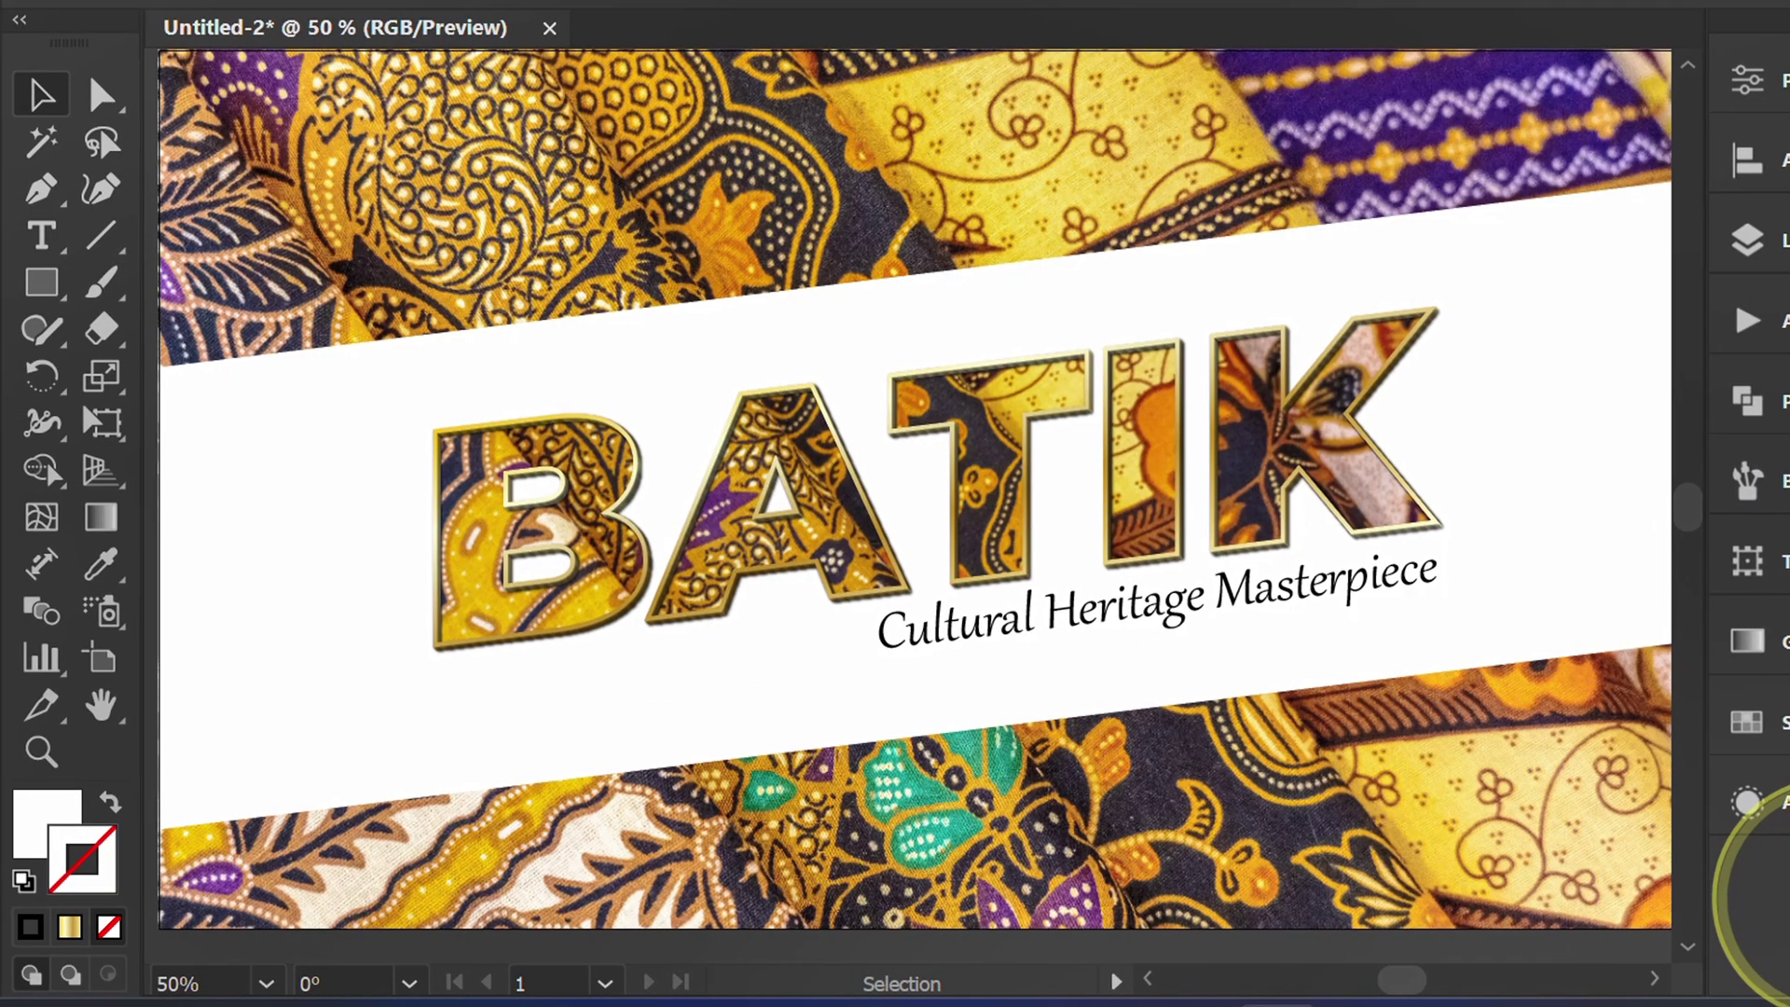